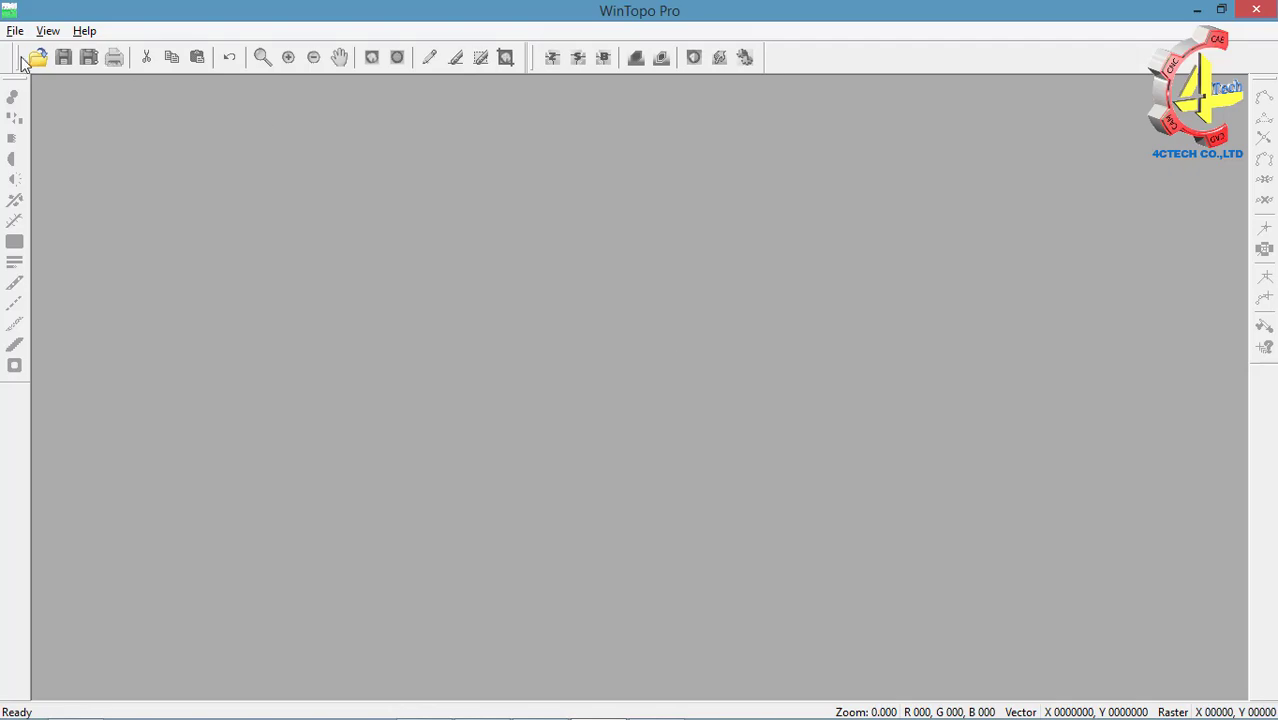
Open the eagle picture Image 1.png in WinTopo Pro
{"action": "left_click", "coordinate": [36, 57]}
{"action": "left_click", "coordinate": [698, 372]}
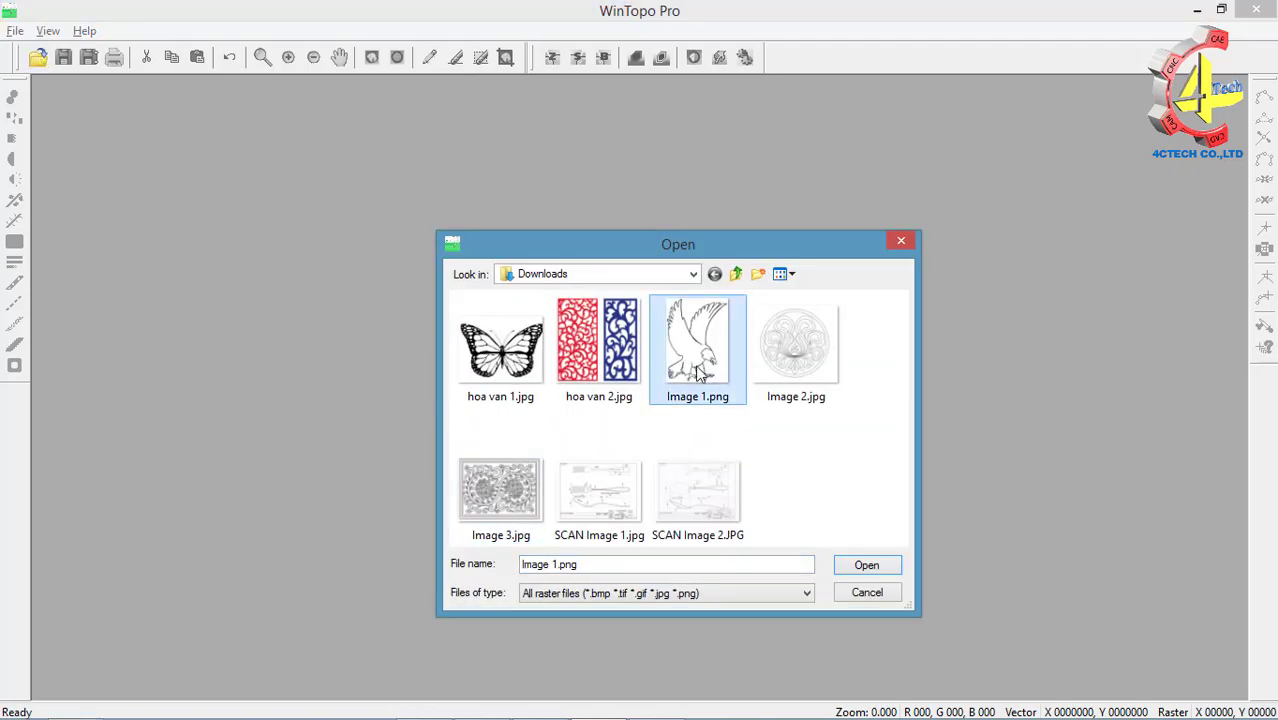
{"action": "left_click", "coordinate": [866, 565]}
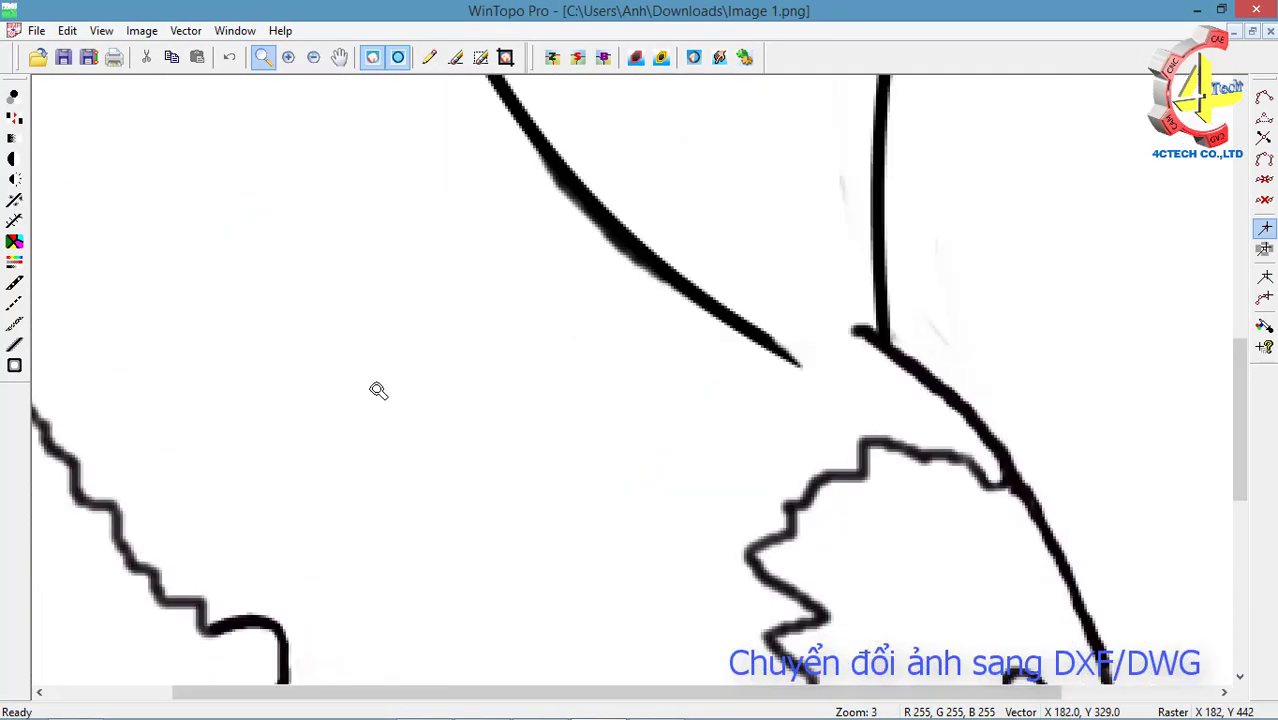
{"action": "scroll", "coordinate": [678, 445], "scroll_direction": "down", "scroll_amount": 2}
Check the One-Touch Vectorisation preview, vectorise the eagle, and save it as Image 1.dxf
{"action": "left_click", "coordinate": [744, 57]}
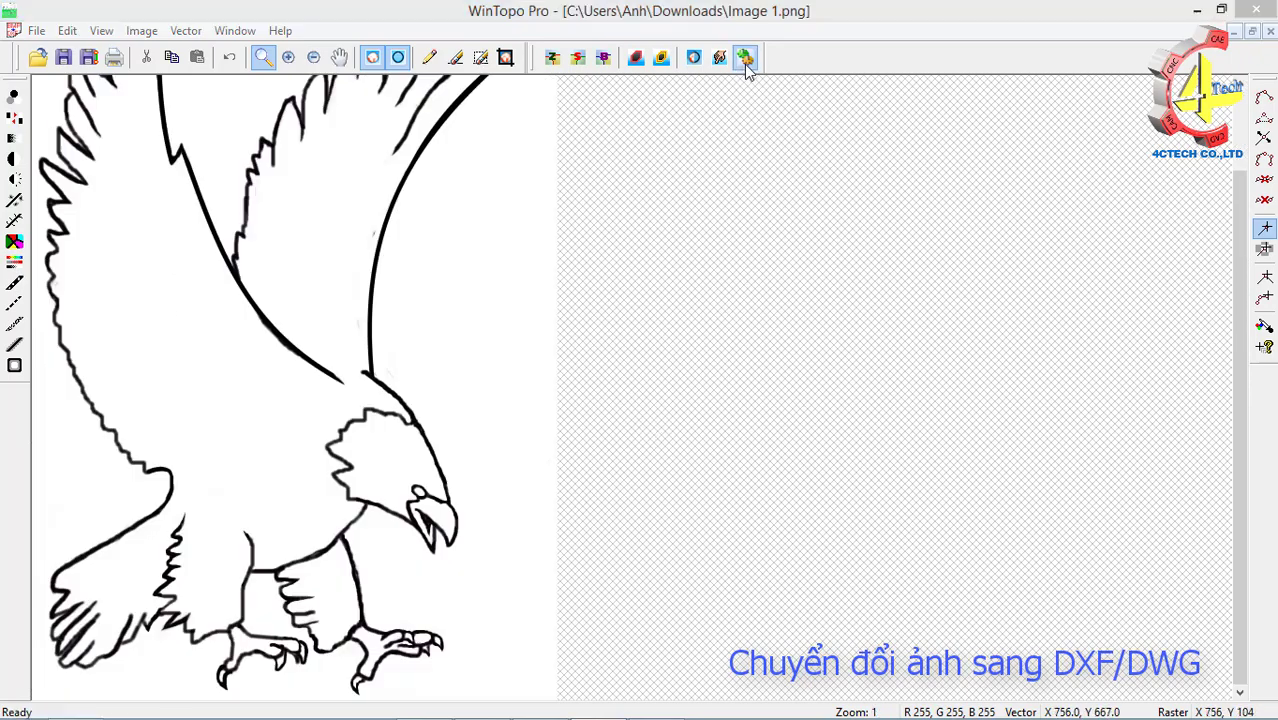
{"action": "scroll", "coordinate": [862, 409], "scroll_direction": "down", "scroll_amount": 1}
{"action": "scroll", "coordinate": [840, 450], "scroll_direction": "up", "scroll_amount": 2}
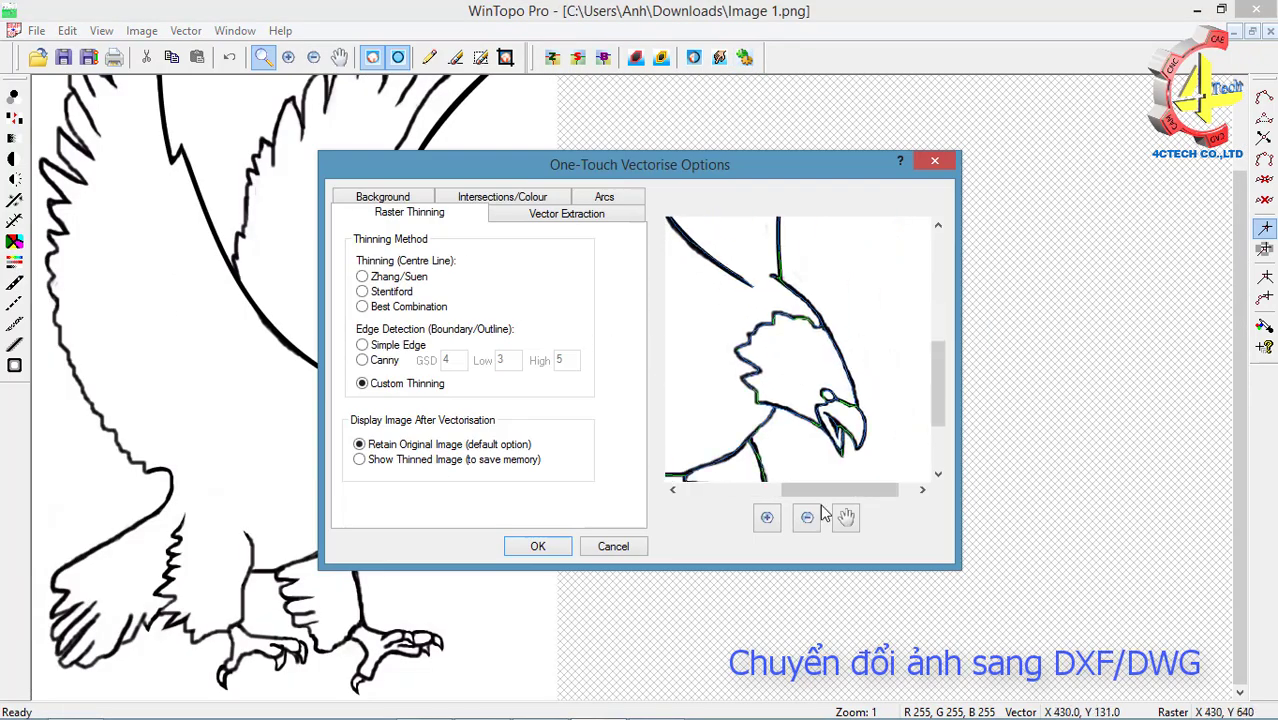
{"action": "left_click", "coordinate": [767, 517]}
{"action": "left_click_drag", "start_coordinate": [782, 456], "coordinate": [843, 390]}
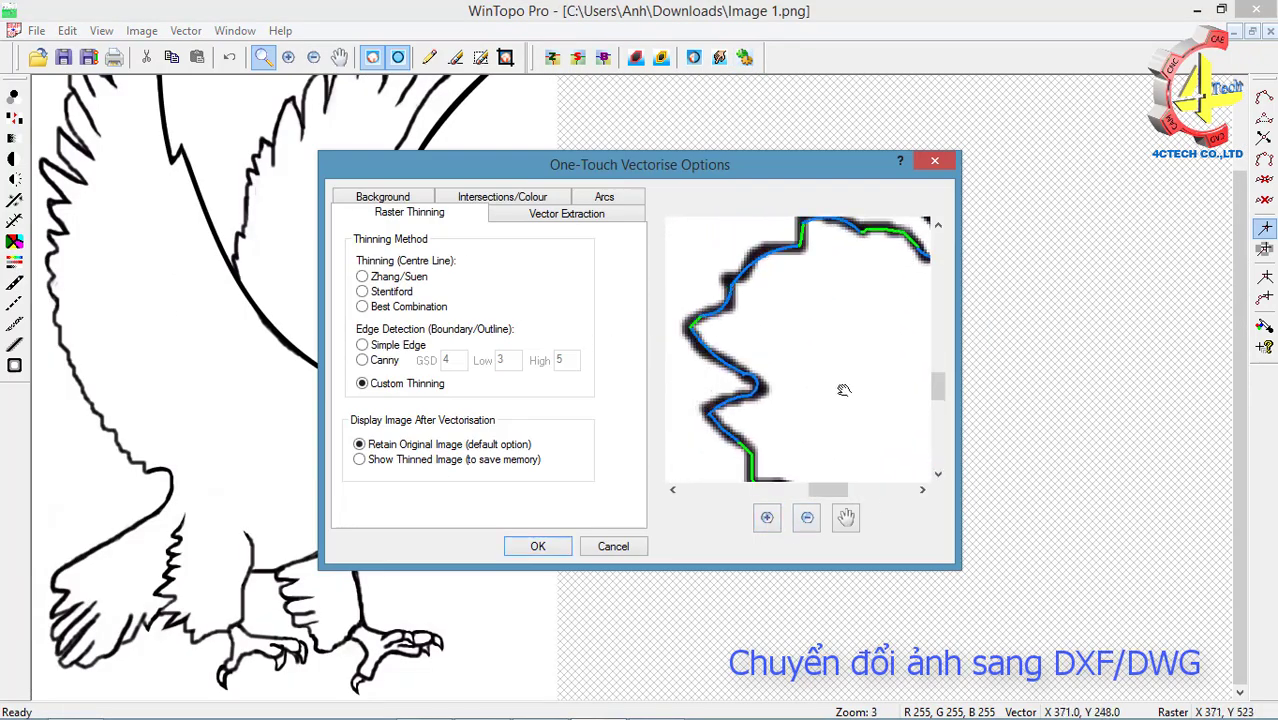
{"action": "left_click", "coordinate": [533, 550]}
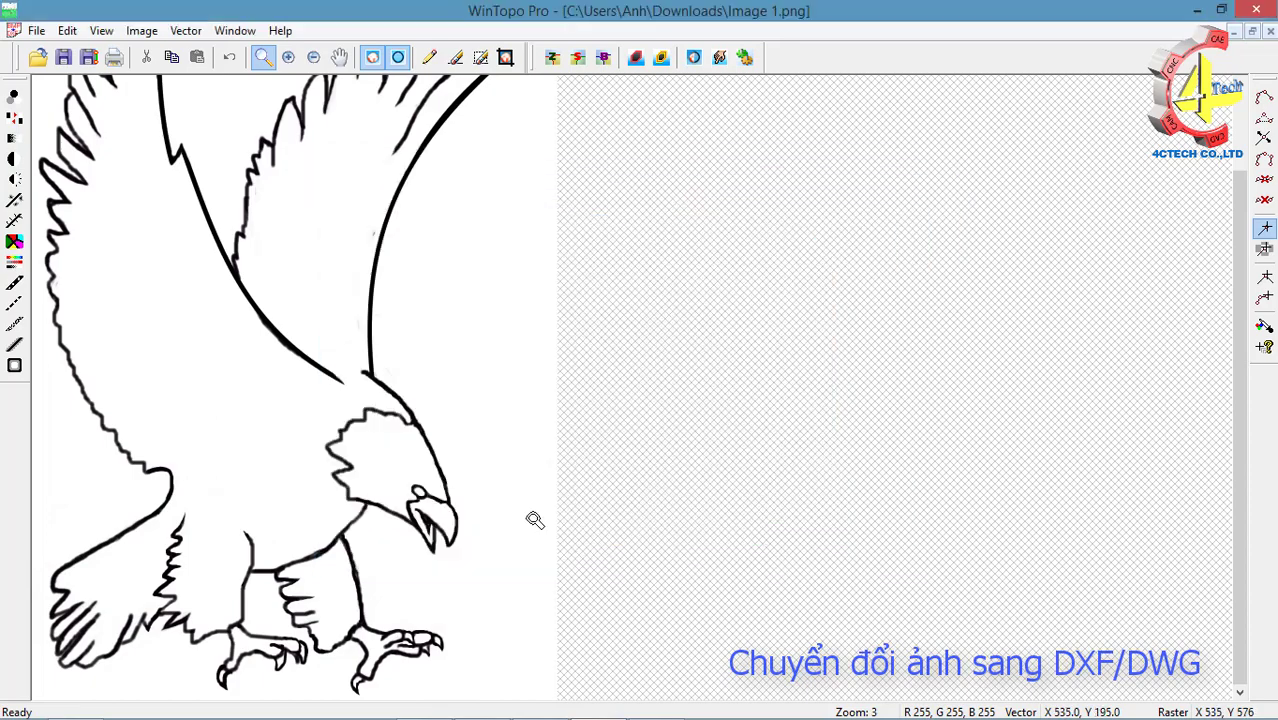
{"action": "left_click", "coordinate": [721, 58]}
{"action": "left_click", "coordinate": [90, 60]}
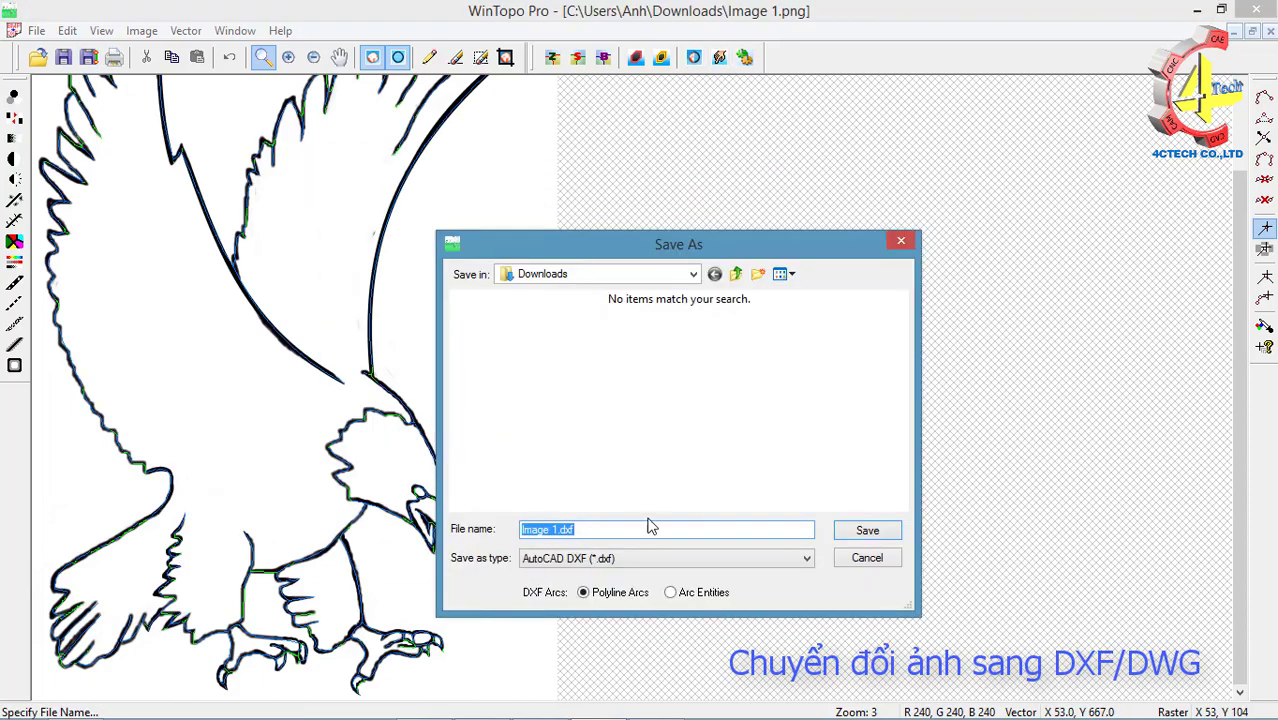
{"action": "left_click", "coordinate": [858, 537]}
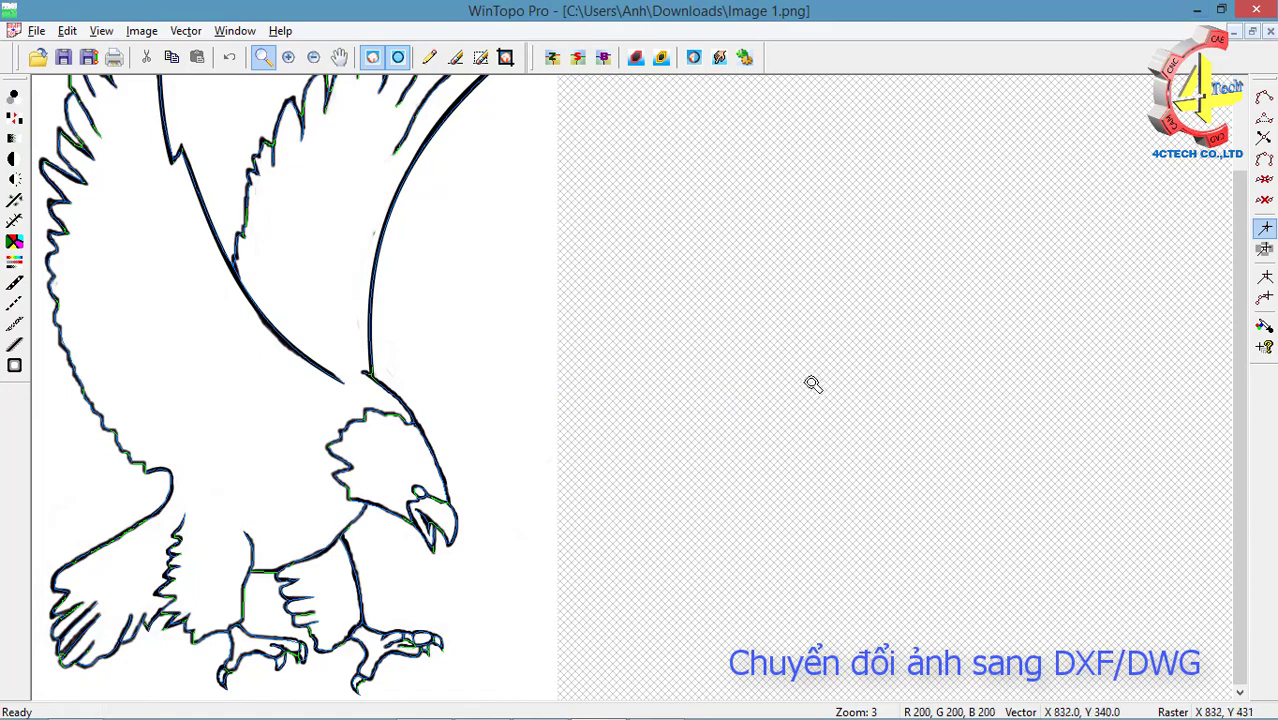
Open Image 1.dxf from the Downloads folder with progeCAD
{"action": "key", "text": "alt+Tab"}
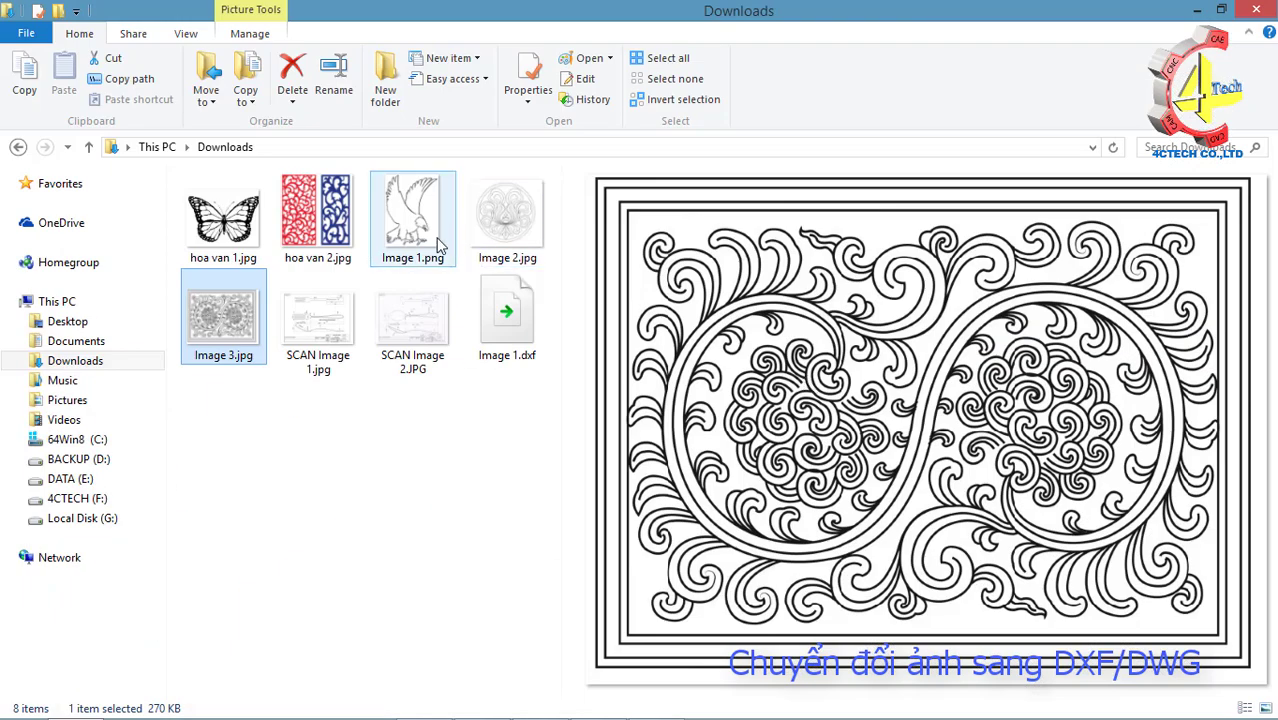
{"action": "left_click", "coordinate": [500, 345]}
{"action": "right_click", "coordinate": [505, 322]}
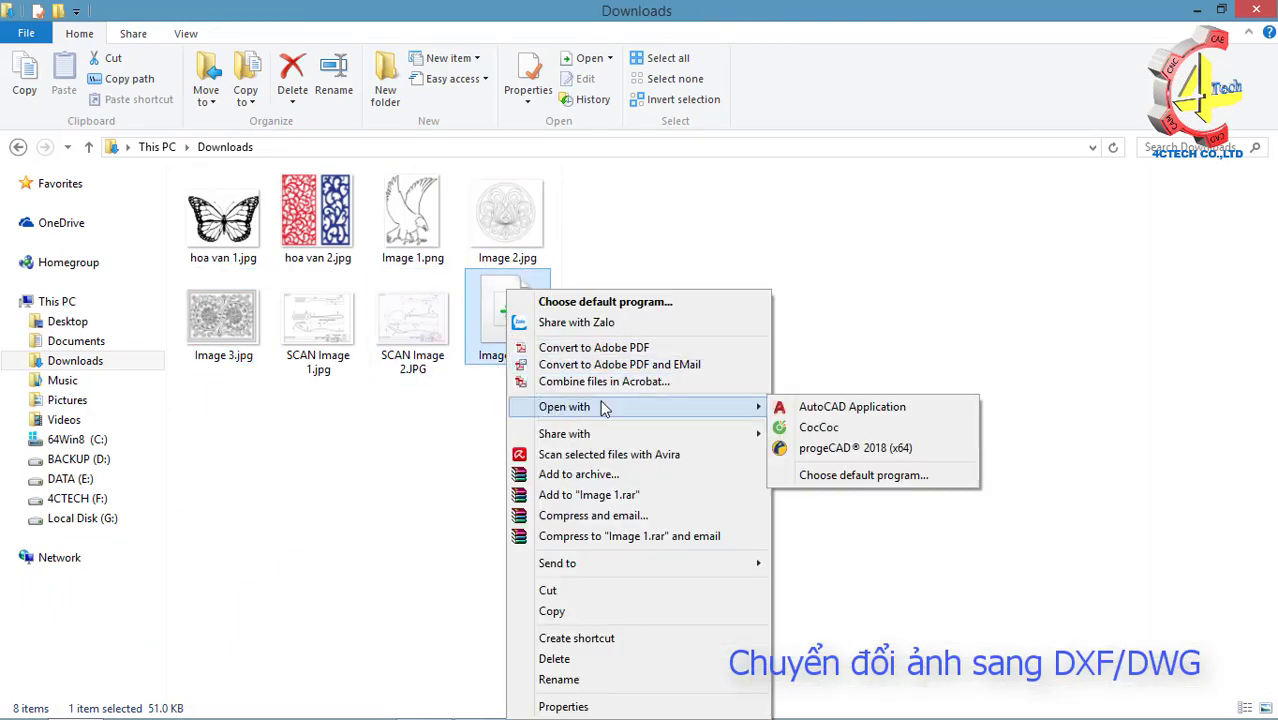
{"action": "left_click", "coordinate": [828, 450]}
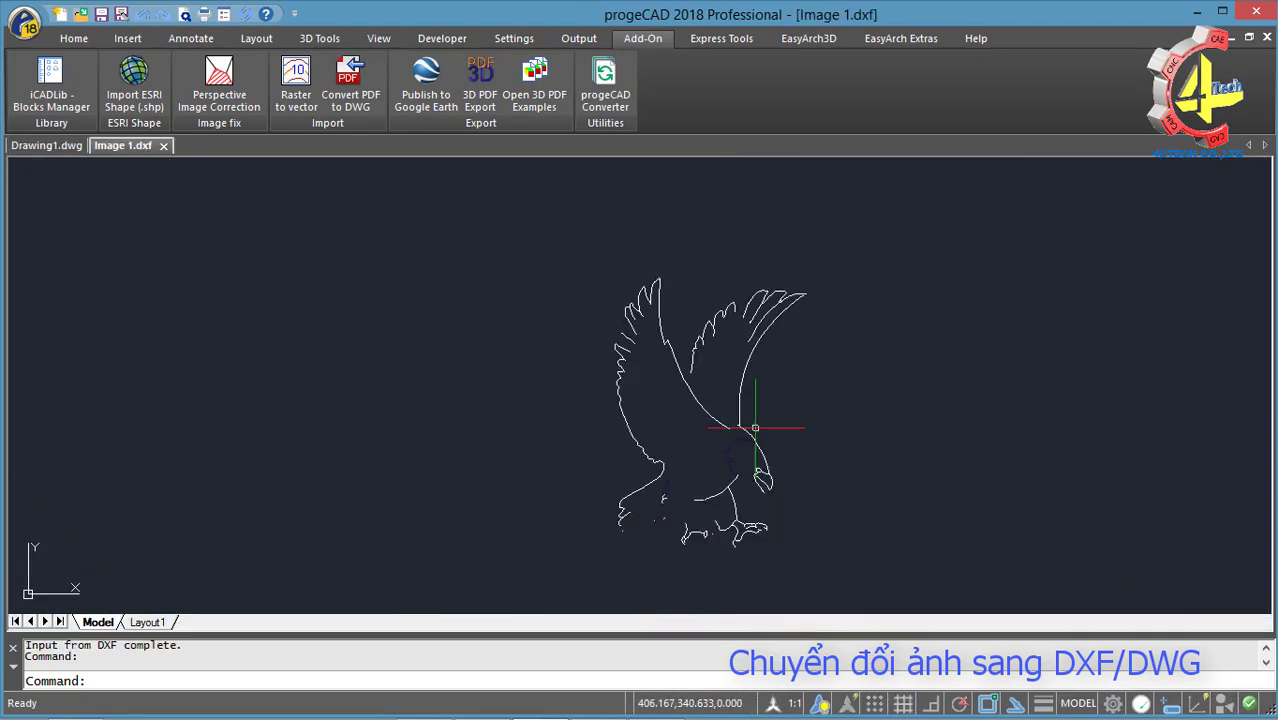
Window-select the whole eagle drawing and set its colour to BYBLOCK
{"action": "left_click", "coordinate": [476, 237]}
{"action": "left_click", "coordinate": [913, 591]}
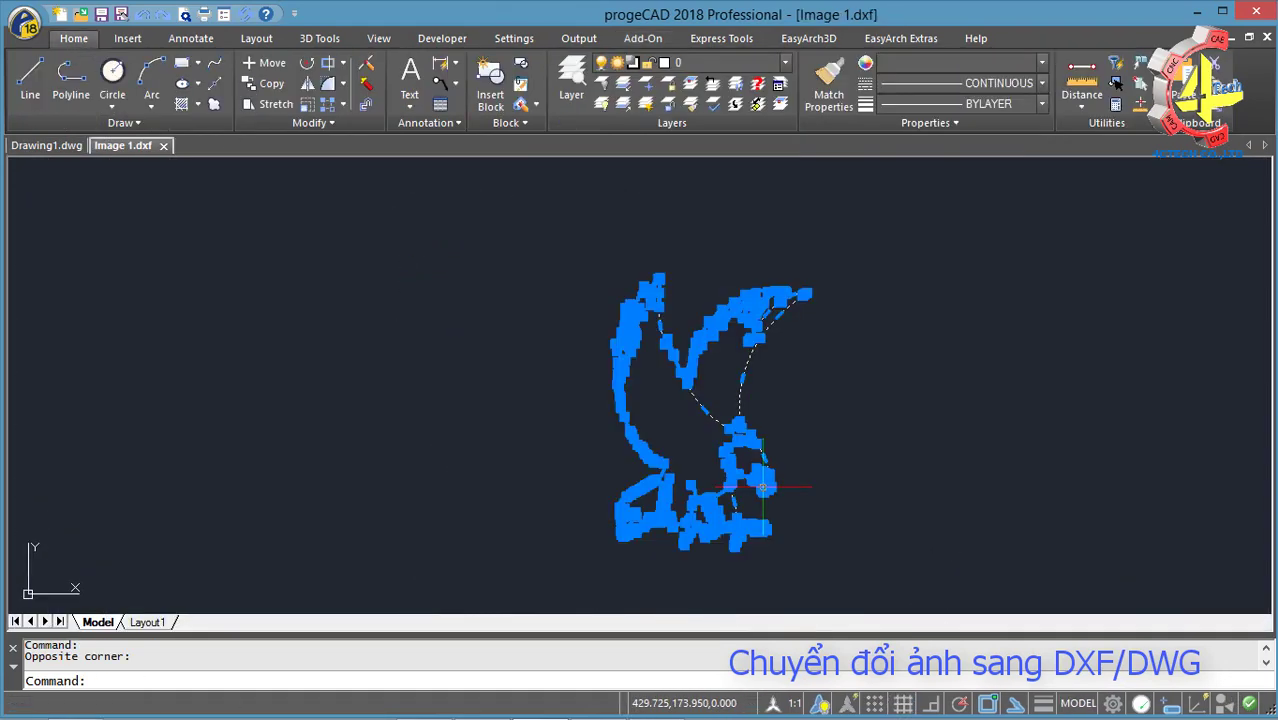
{"action": "left_click", "coordinate": [1041, 62]}
{"action": "left_click", "coordinate": [975, 97]}
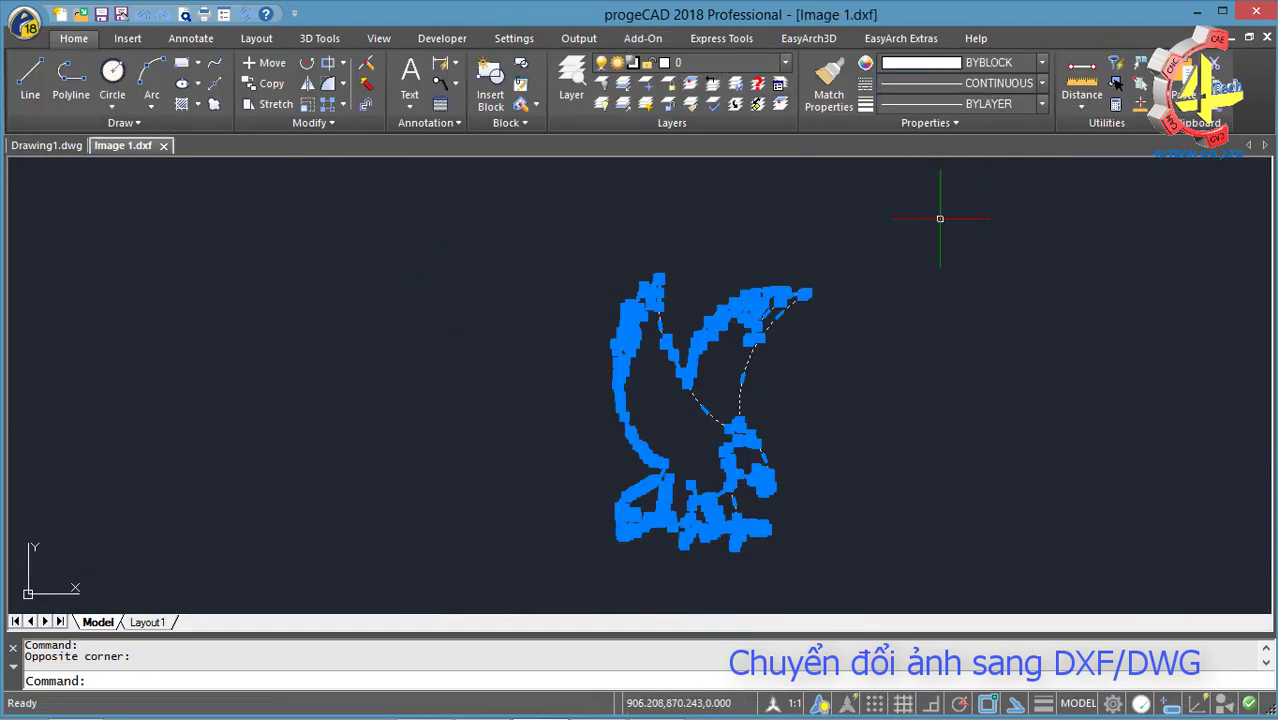
{"action": "key", "text": "Escape"}
Zoom in, regenerate with RE to inspect the outlines, then return to WinTopo Pro
{"action": "scroll", "coordinate": [759, 411], "scroll_direction": "up", "scroll_amount": 5}
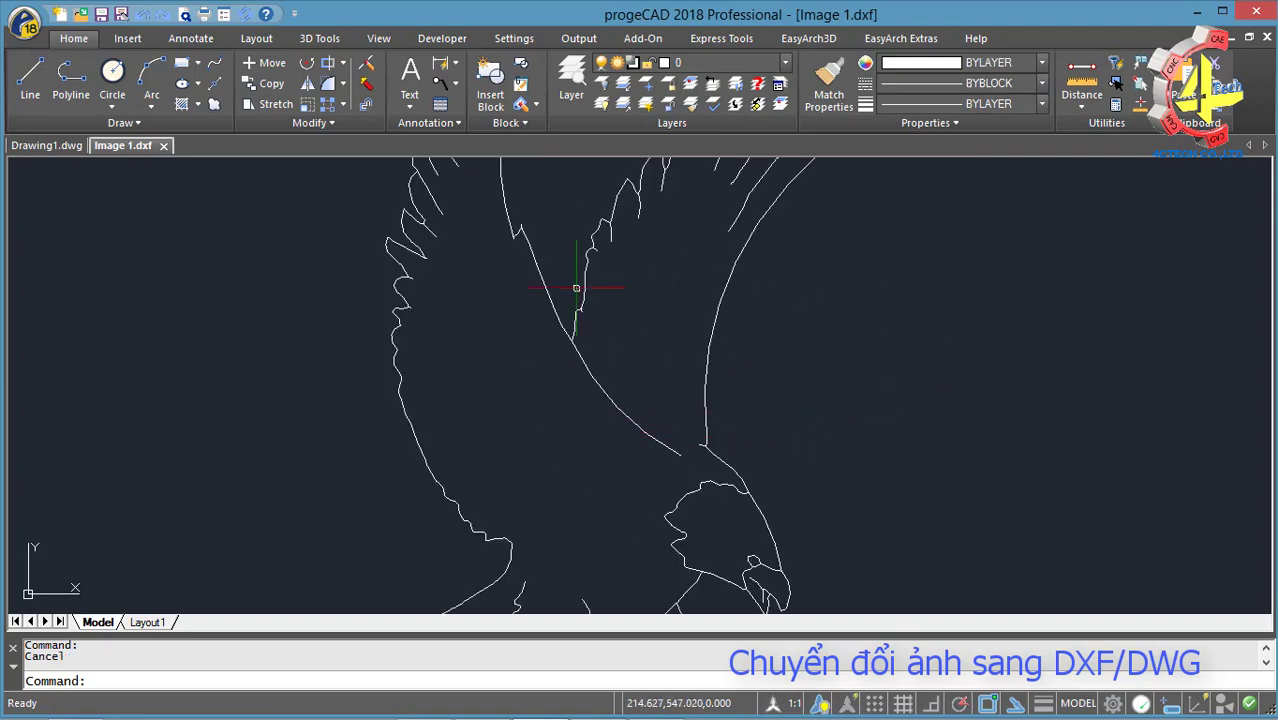
{"action": "scroll", "coordinate": [576, 288], "scroll_direction": "up", "scroll_amount": 5}
{"action": "type", "text": "RE"}
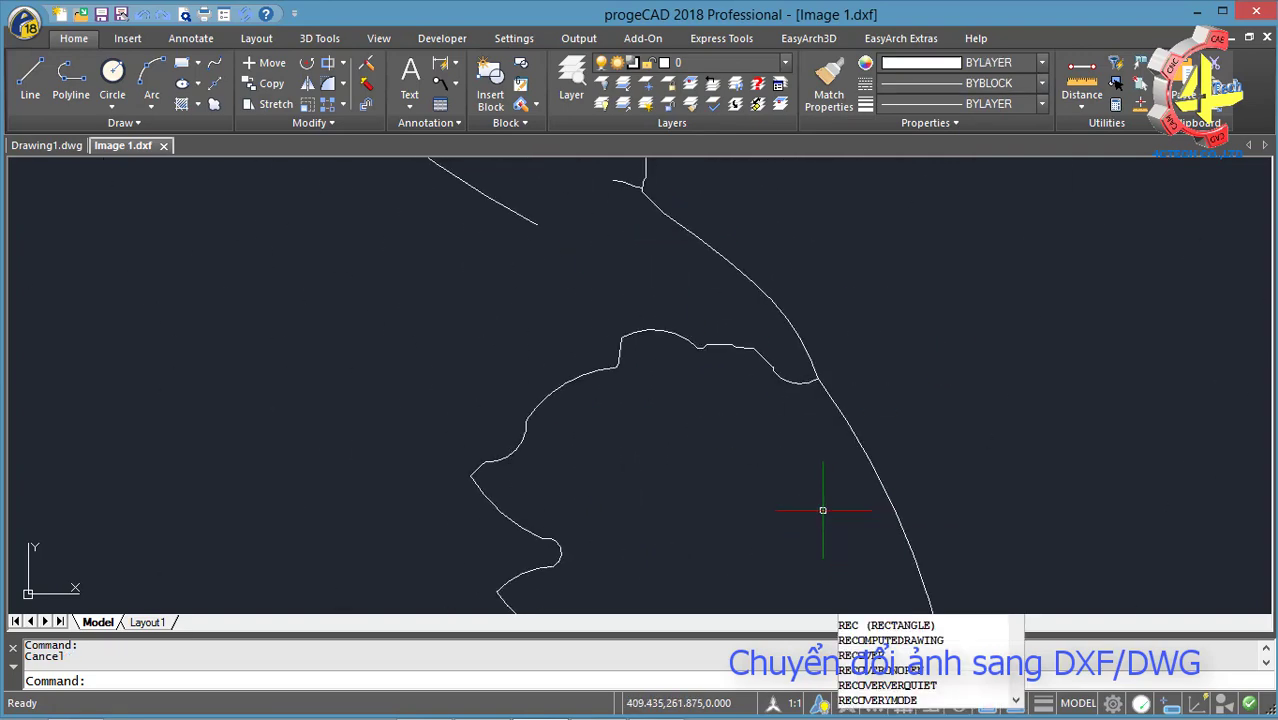
{"action": "key", "text": "Return"}
{"action": "scroll", "coordinate": [776, 337], "scroll_direction": "down", "scroll_amount": 5}
{"action": "scroll", "coordinate": [787, 330], "scroll_direction": "down", "scroll_amount": 3}
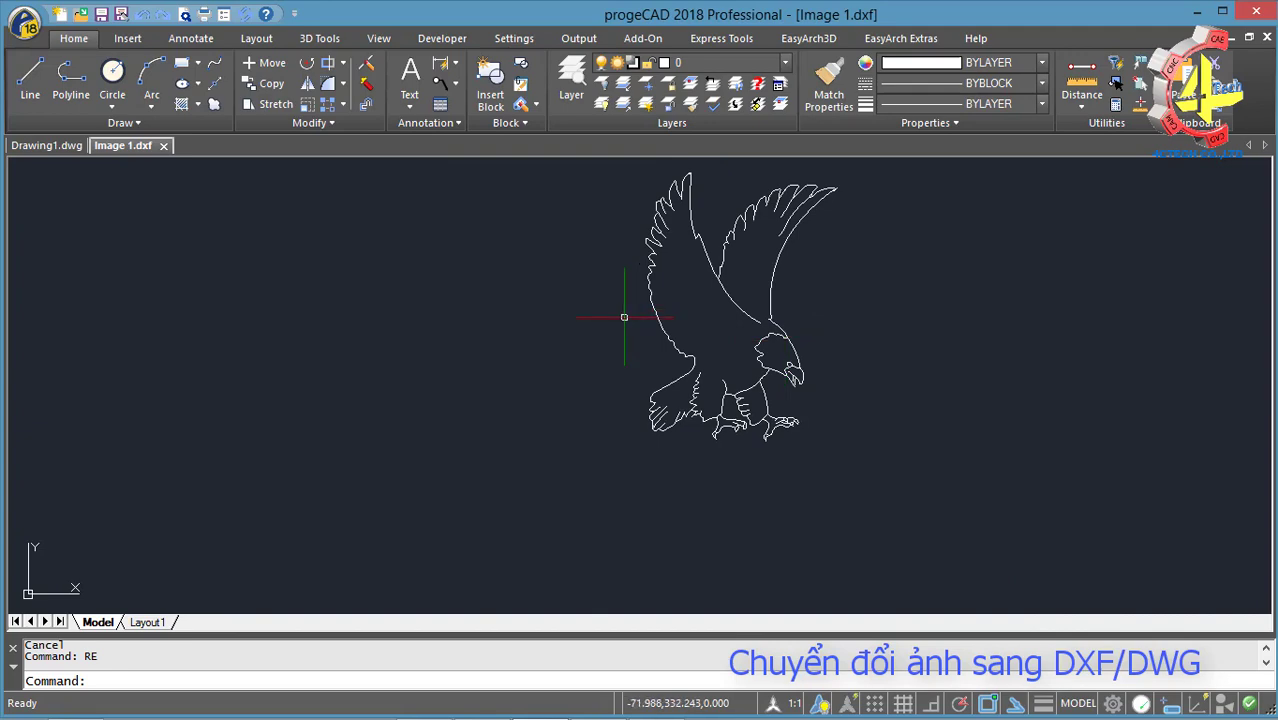
{"action": "left_click", "coordinate": [598, 707]}
Close the eagle image and open the round ornament Image 2.jpg
{"action": "left_click", "coordinate": [1268, 32]}
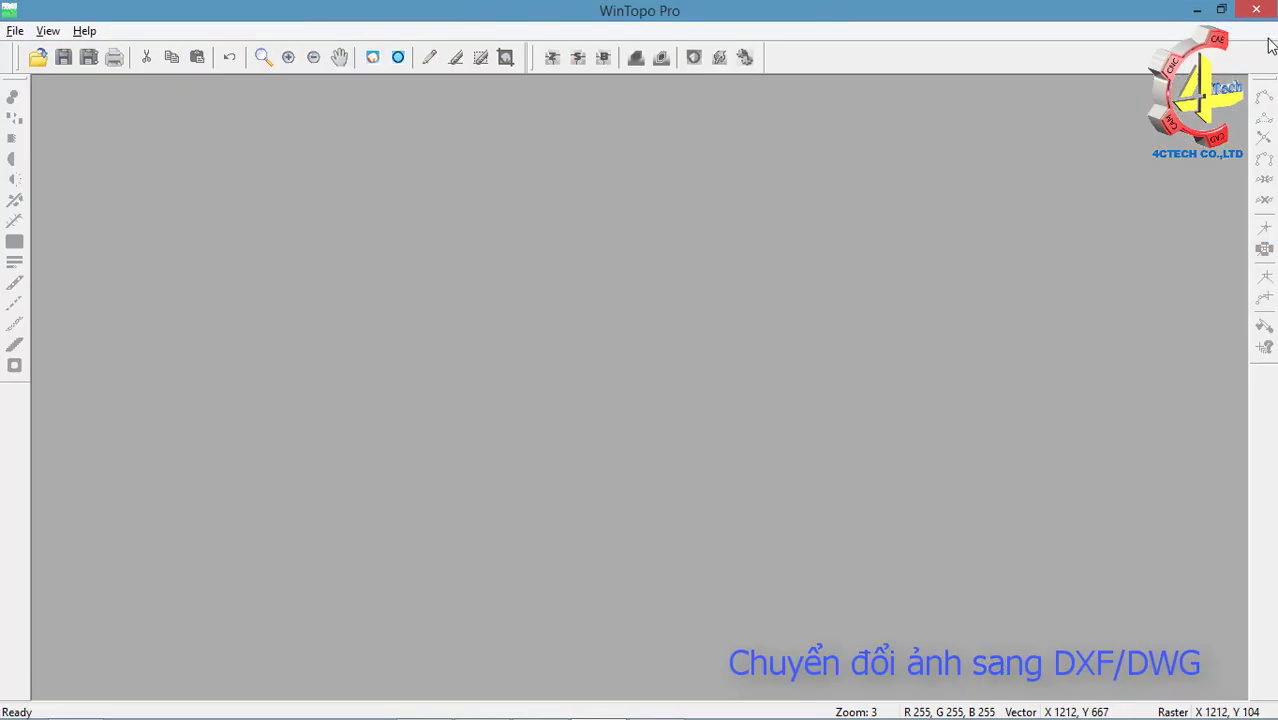
{"action": "left_click", "coordinate": [37, 57]}
{"action": "left_click", "coordinate": [795, 370]}
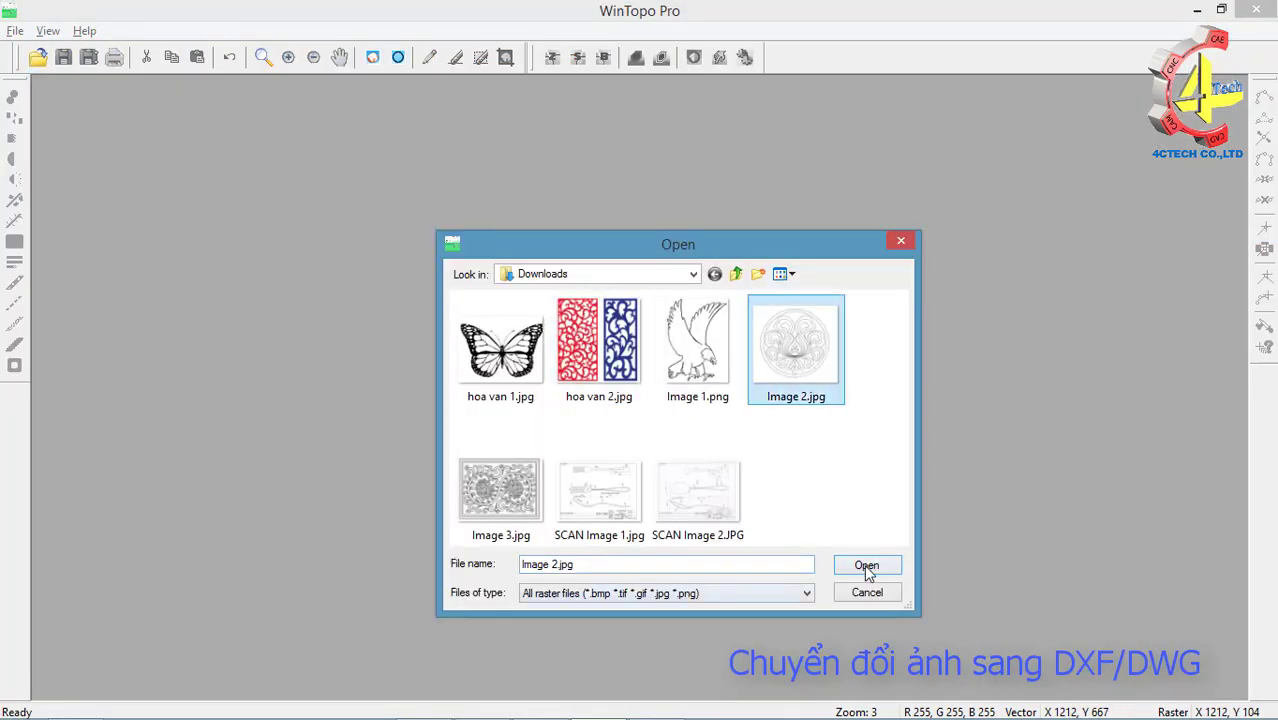
{"action": "left_click", "coordinate": [866, 567]}
Zoom the One-Touch preview, try Best Combination thinning, and accept the vectorisation settings
{"action": "left_click", "coordinate": [745, 58]}
{"action": "left_click", "coordinate": [816, 390]}
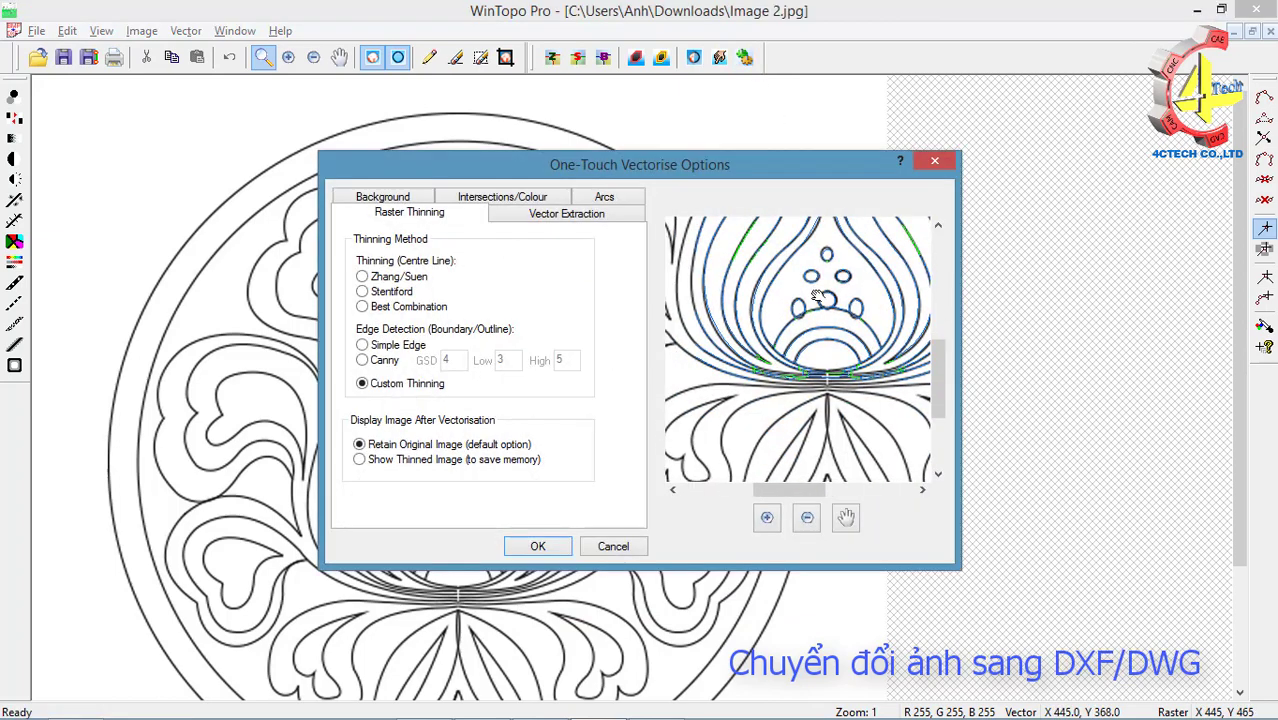
{"action": "left_click", "coordinate": [830, 420]}
{"action": "left_click", "coordinate": [767, 519]}
{"action": "left_click", "coordinate": [767, 522]}
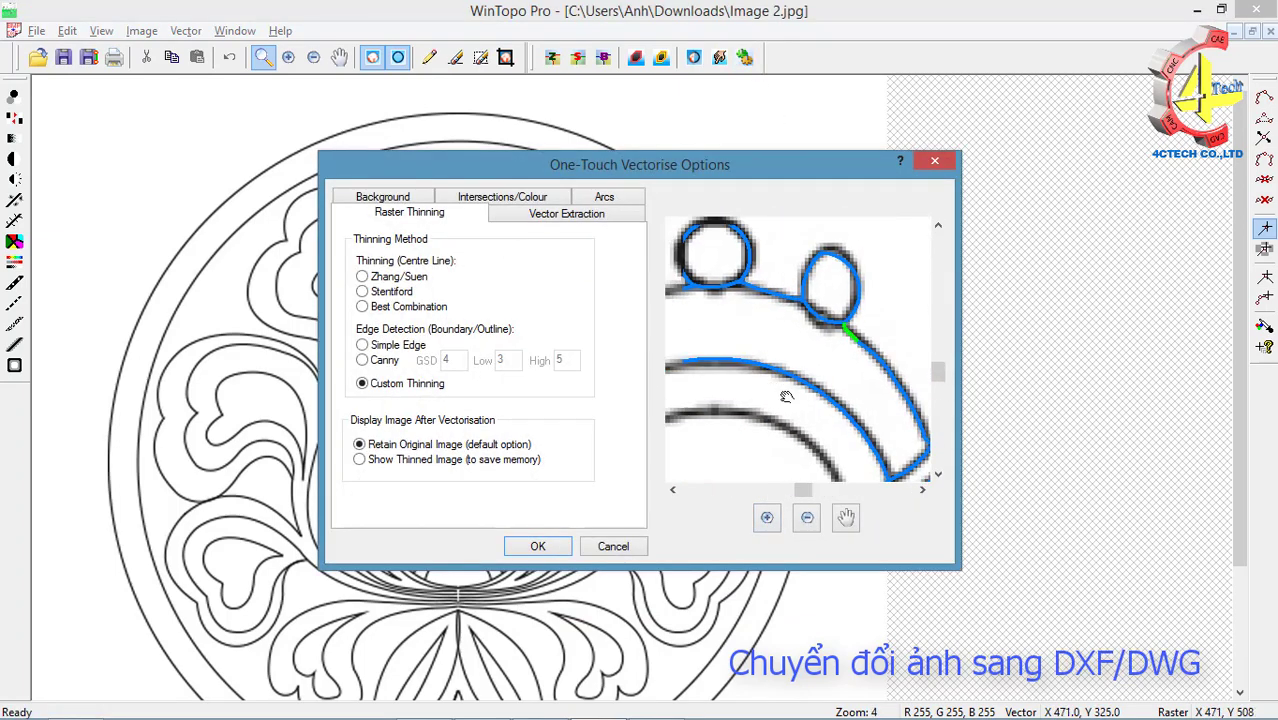
{"action": "left_click", "coordinate": [372, 308]}
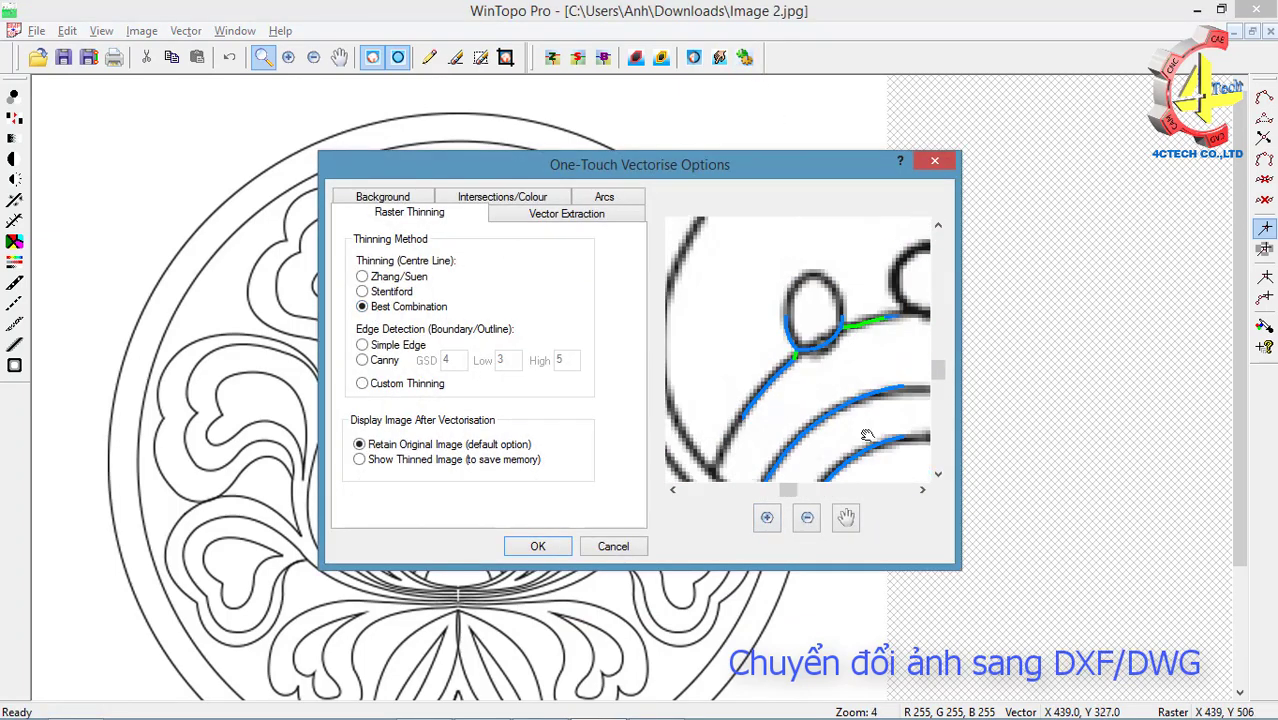
{"action": "left_click_drag", "start_coordinate": [860, 440], "coordinate": [815, 410]}
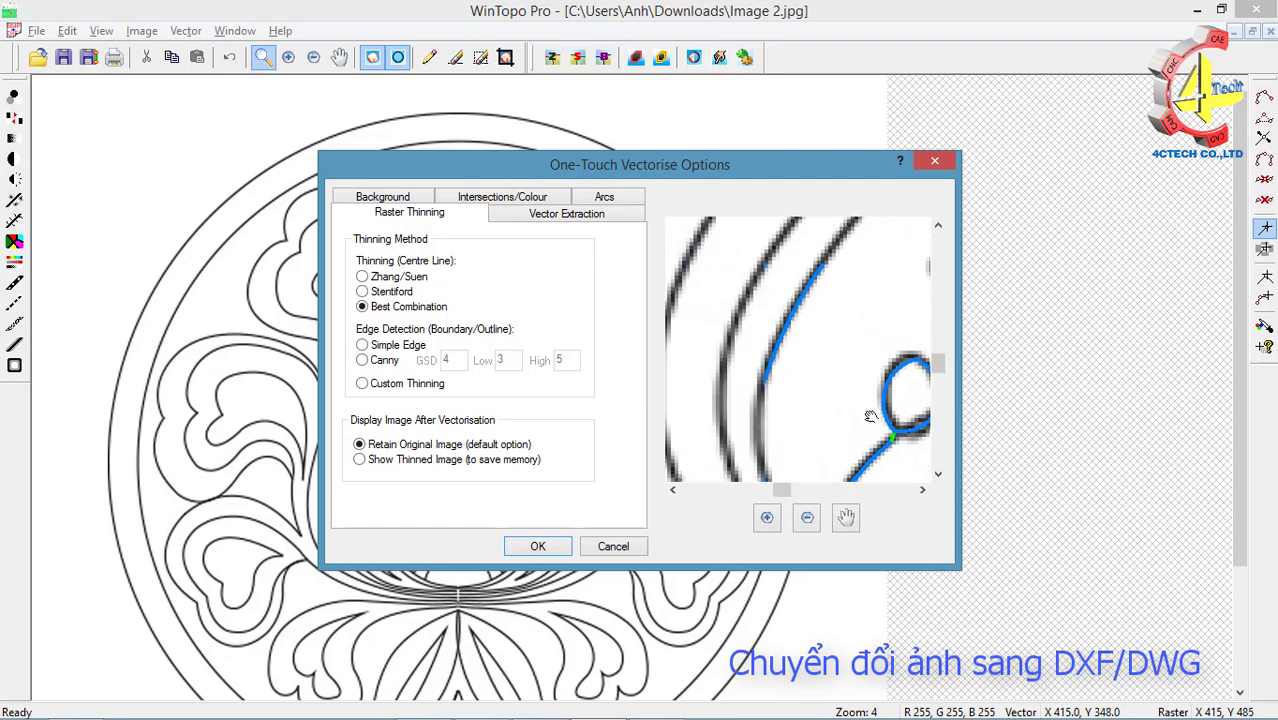
{"action": "left_click", "coordinate": [538, 546]}
Vectorise the ornament and save the vectors as Image 2.dxf
{"action": "left_click", "coordinate": [707, 72]}
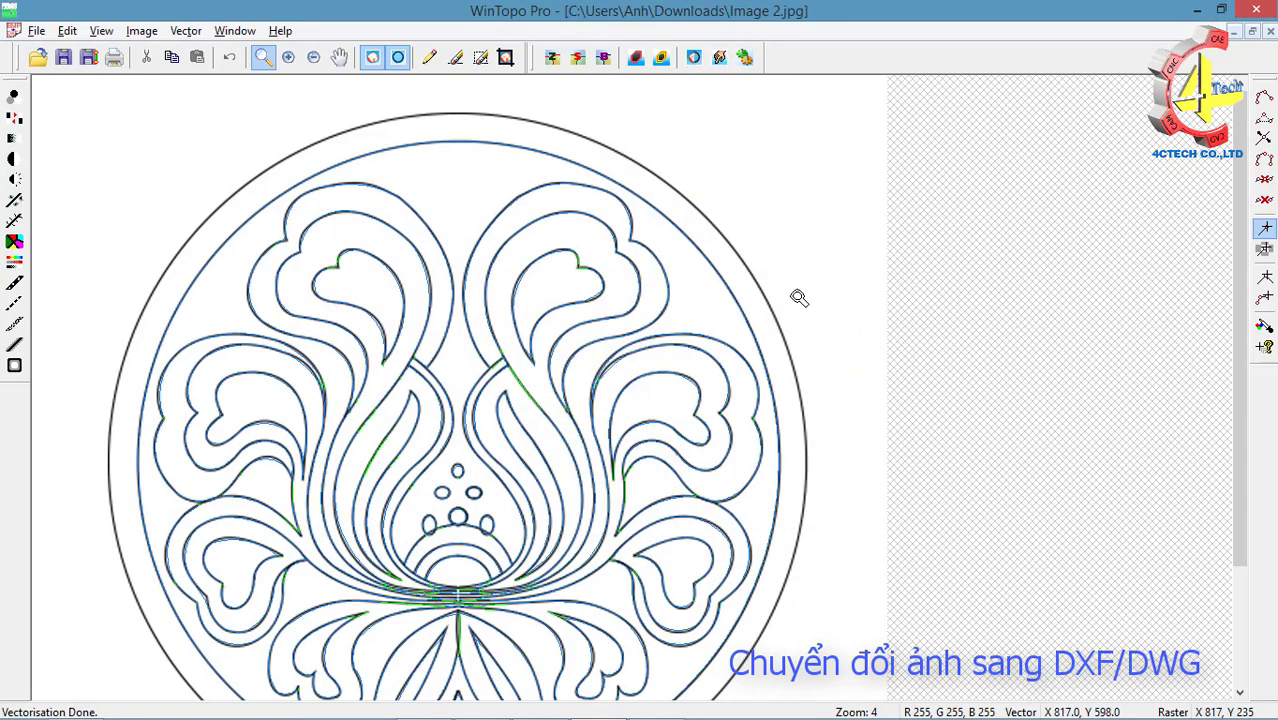
{"action": "left_click", "coordinate": [88, 57]}
{"action": "left_click", "coordinate": [867, 531]}
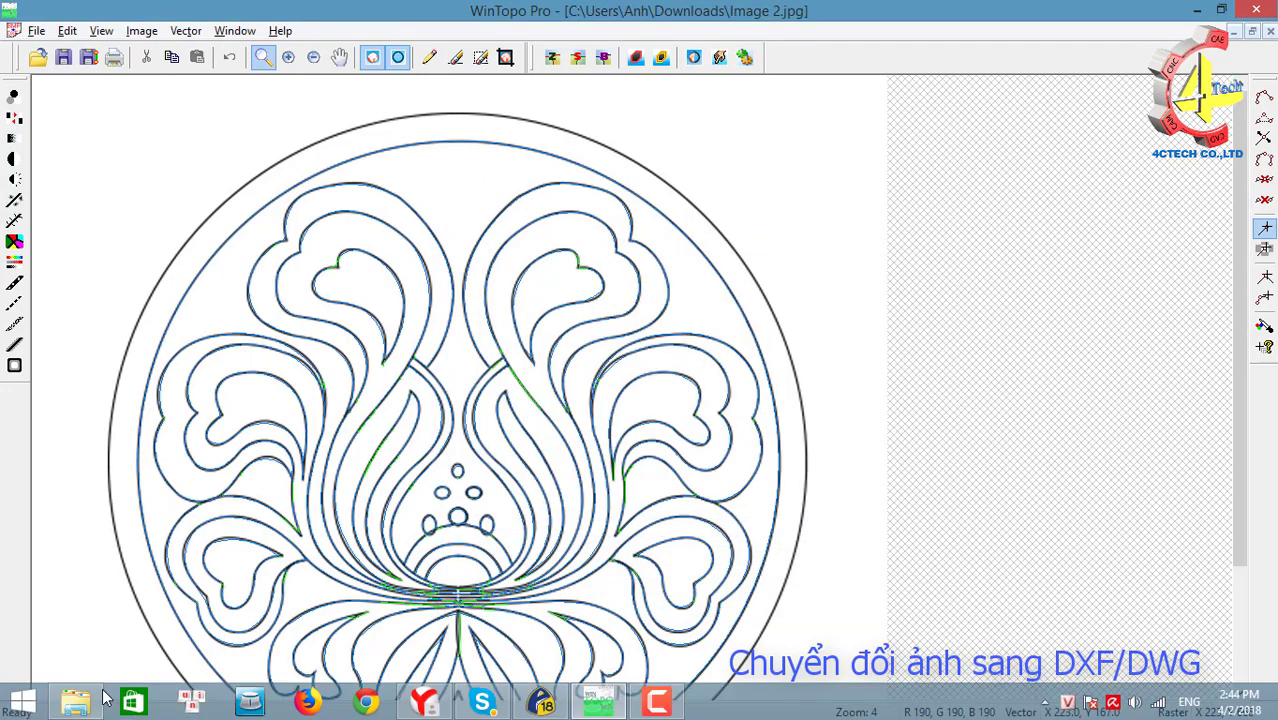
Select Image 2.dxf in the Downloads folder and bring up its file options
{"action": "left_click", "coordinate": [250, 703]}
{"action": "left_click", "coordinate": [222, 425]}
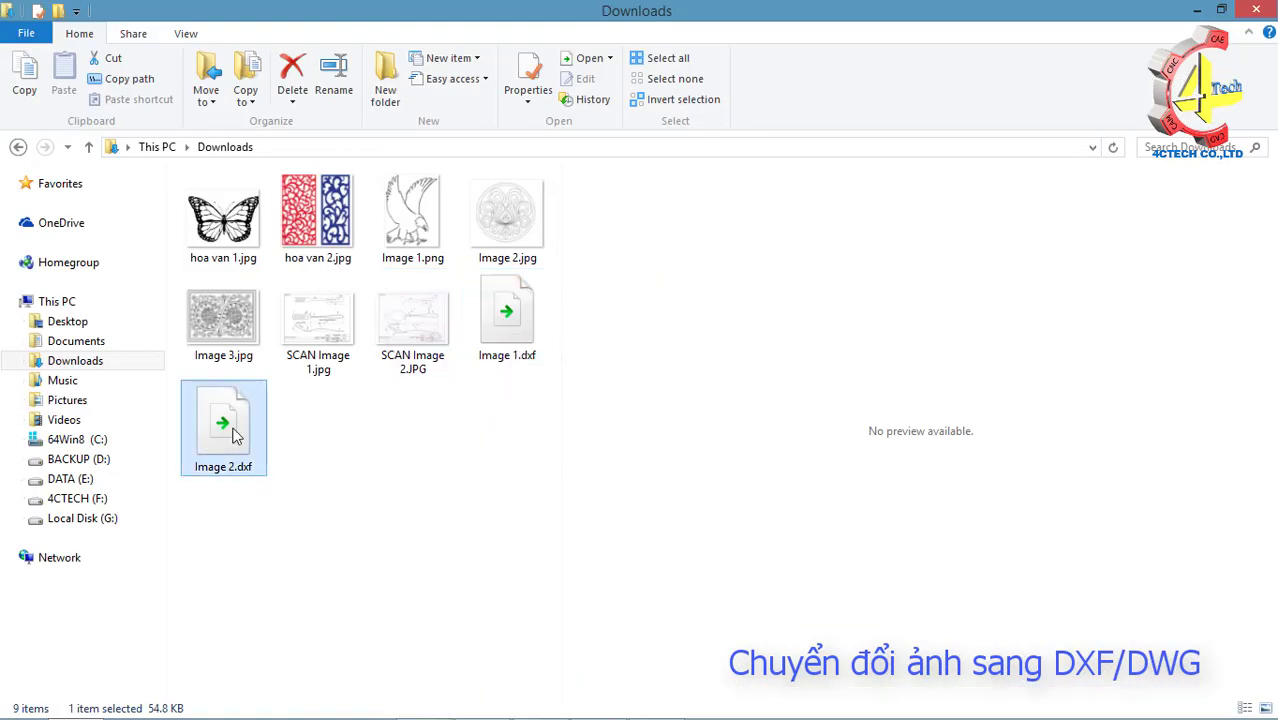
{"action": "right_click", "coordinate": [208, 440]}
Open Image 2.dxf in progeCAD and apply a new colour to the whole ornament
{"action": "mouse_move", "coordinate": [262, 438]}
{"action": "left_click", "coordinate": [506, 444]}
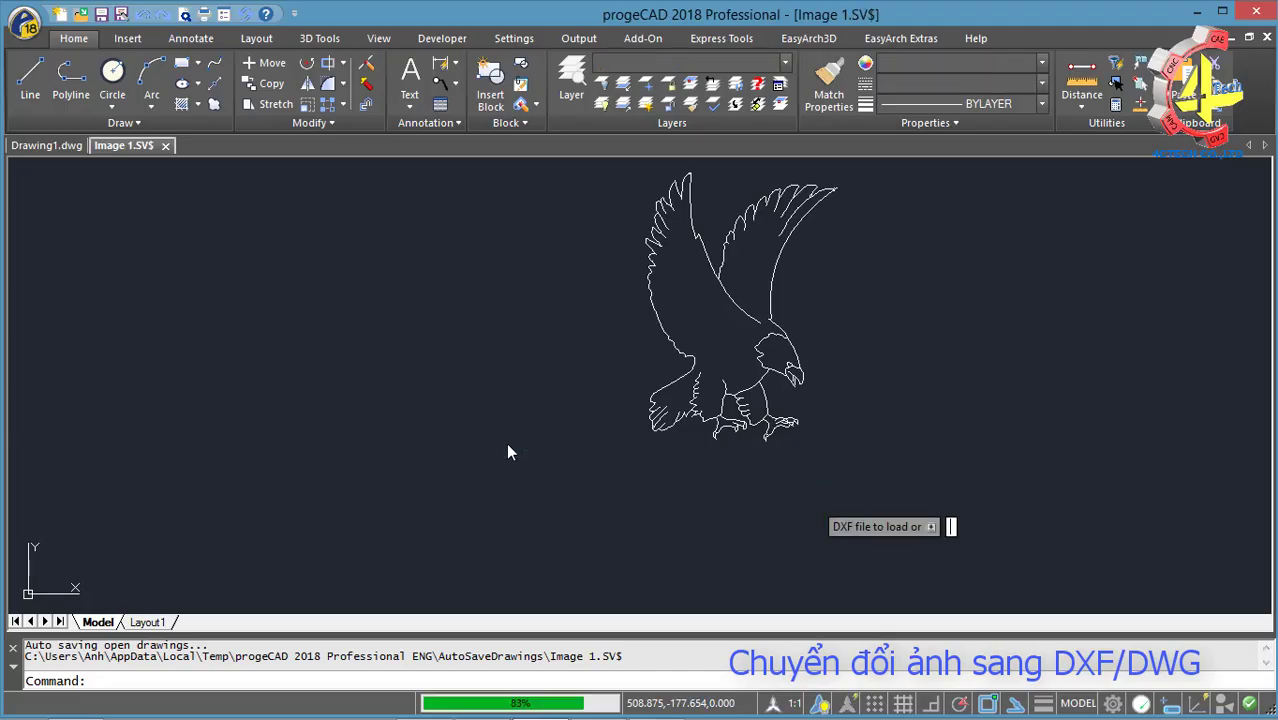
{"action": "left_click", "coordinate": [421, 222]}
{"action": "left_click", "coordinate": [898, 581]}
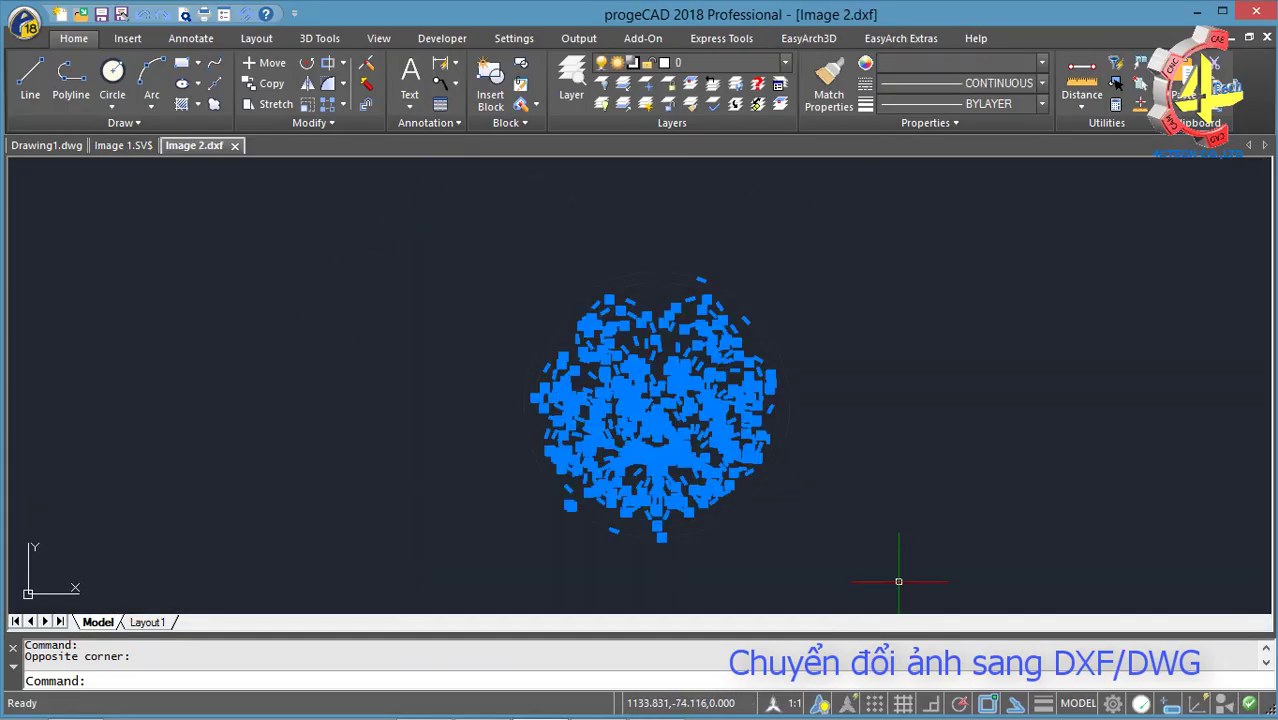
{"action": "left_click", "coordinate": [1040, 62]}
{"action": "left_click", "coordinate": [960, 97]}
{"action": "key", "text": "Escape"}
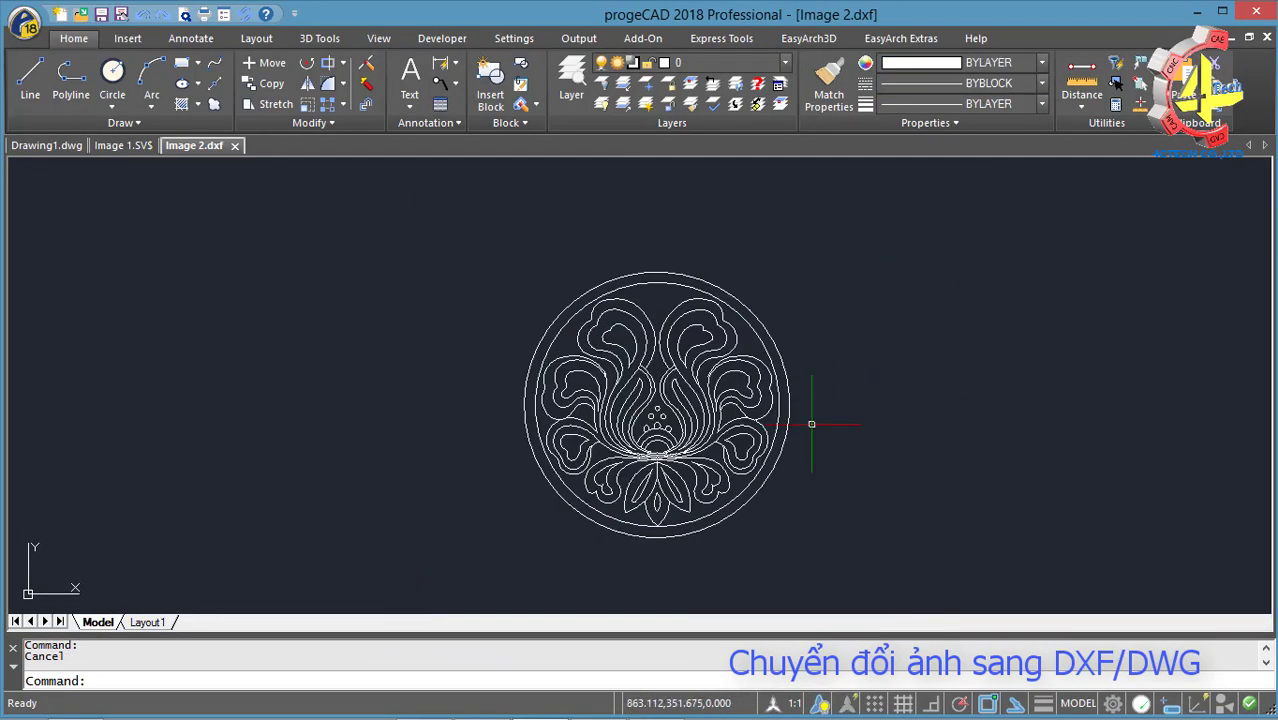
Zoom in to inspect a curved ornament outline, then bring WinTopo Pro back
{"action": "scroll", "coordinate": [713, 428], "scroll_direction": "up", "scroll_amount": 5}
{"action": "scroll", "coordinate": [690, 410], "scroll_direction": "up", "scroll_amount": 3}
{"action": "type", "text": "RE"}
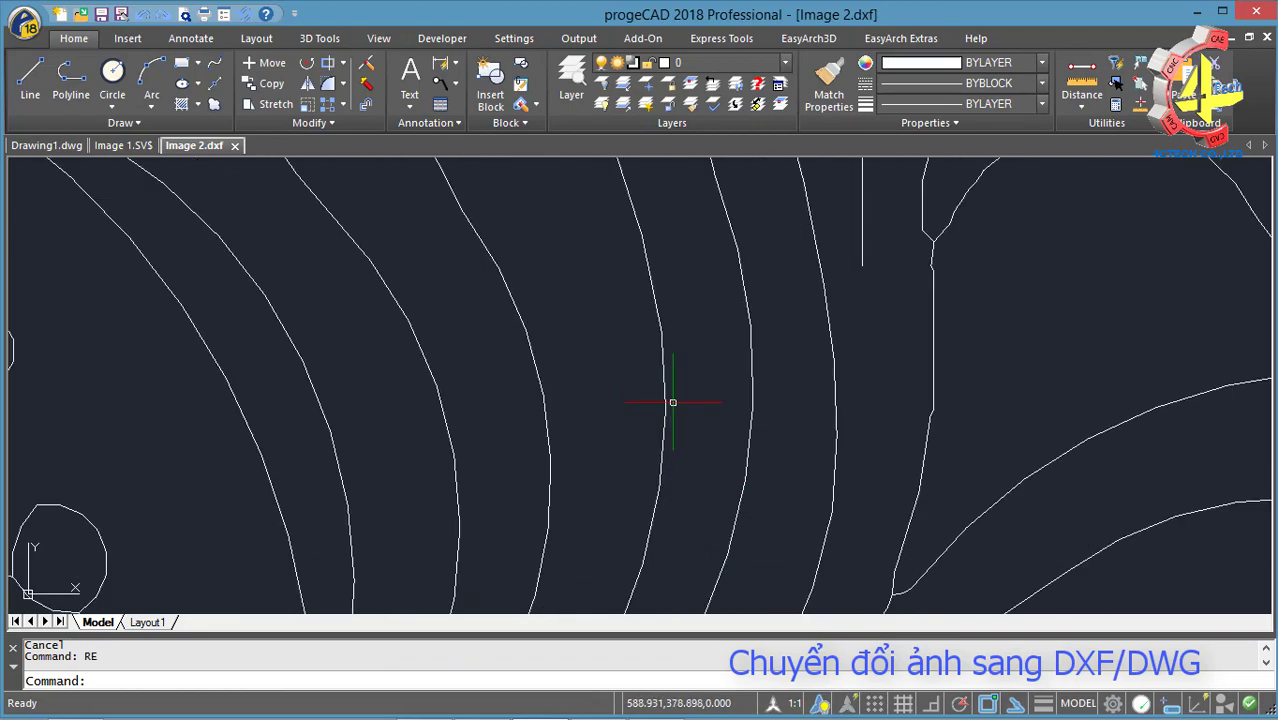
{"action": "left_click", "coordinate": [685, 400]}
{"action": "scroll", "coordinate": [690, 405], "scroll_direction": "down", "scroll_amount": 3}
{"action": "scroll", "coordinate": [693, 400], "scroll_direction": "down", "scroll_amount": 2}
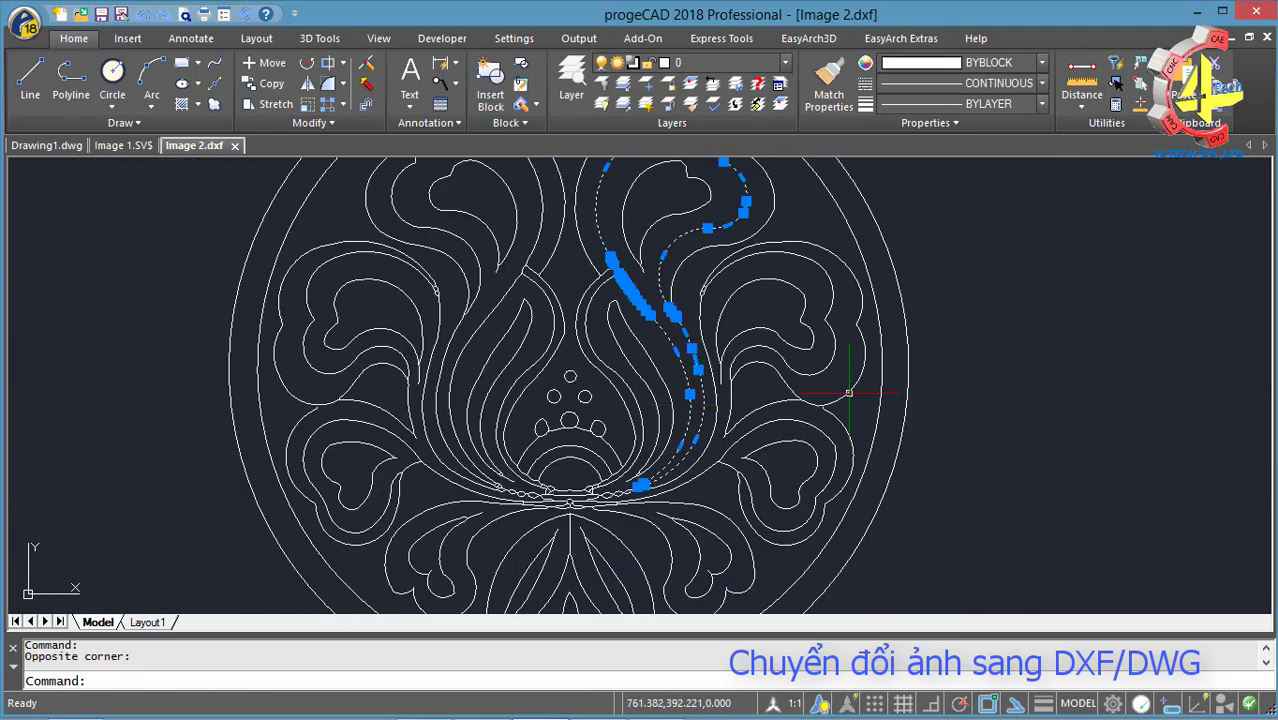
{"action": "key", "text": "Escape"}
{"action": "key", "text": "Escape"}
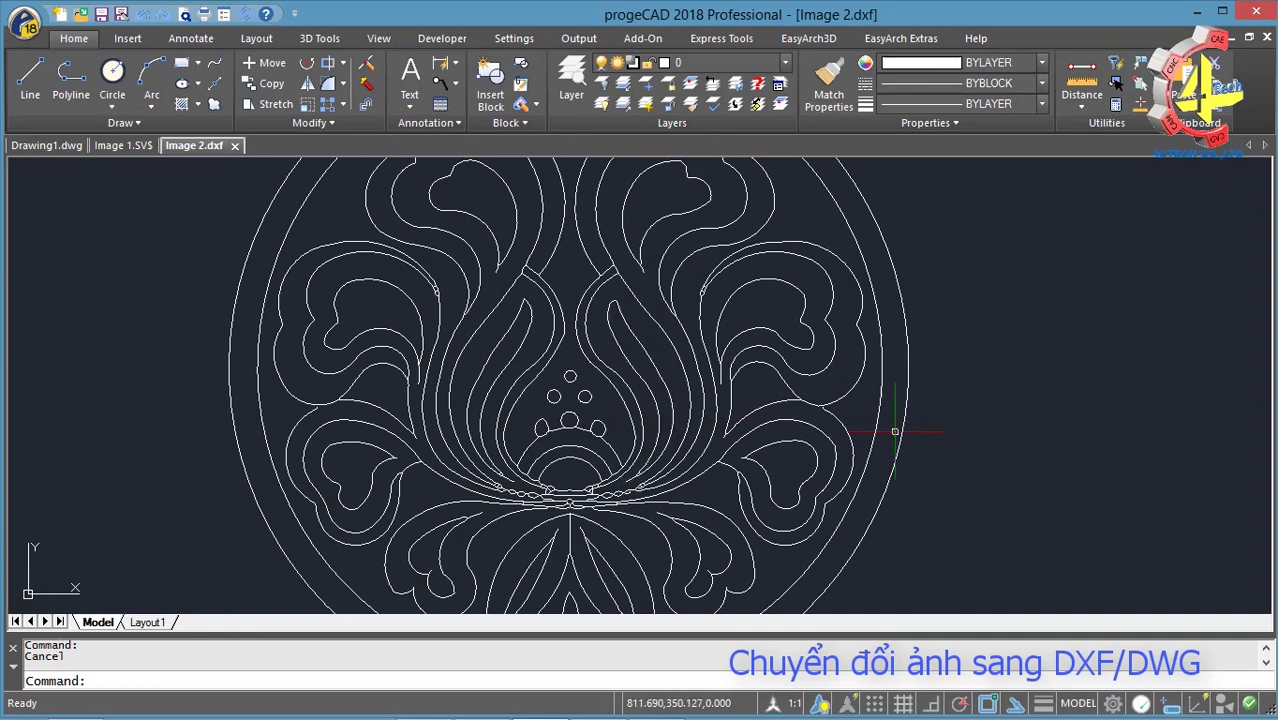
{"action": "scroll", "coordinate": [890, 425], "scroll_direction": "down", "scroll_amount": 3}
{"action": "left_click", "coordinate": [740, 305]}
{"action": "key", "text": "Escape"}
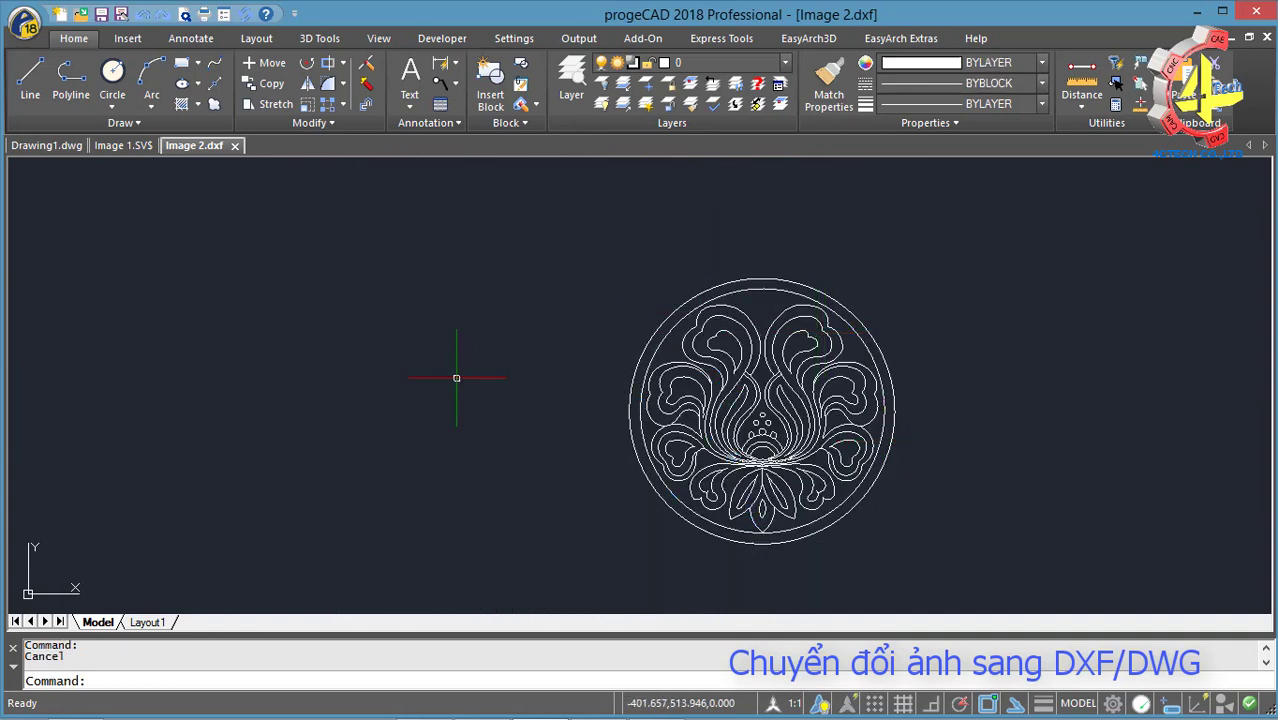
{"action": "left_click", "coordinate": [646, 706]}
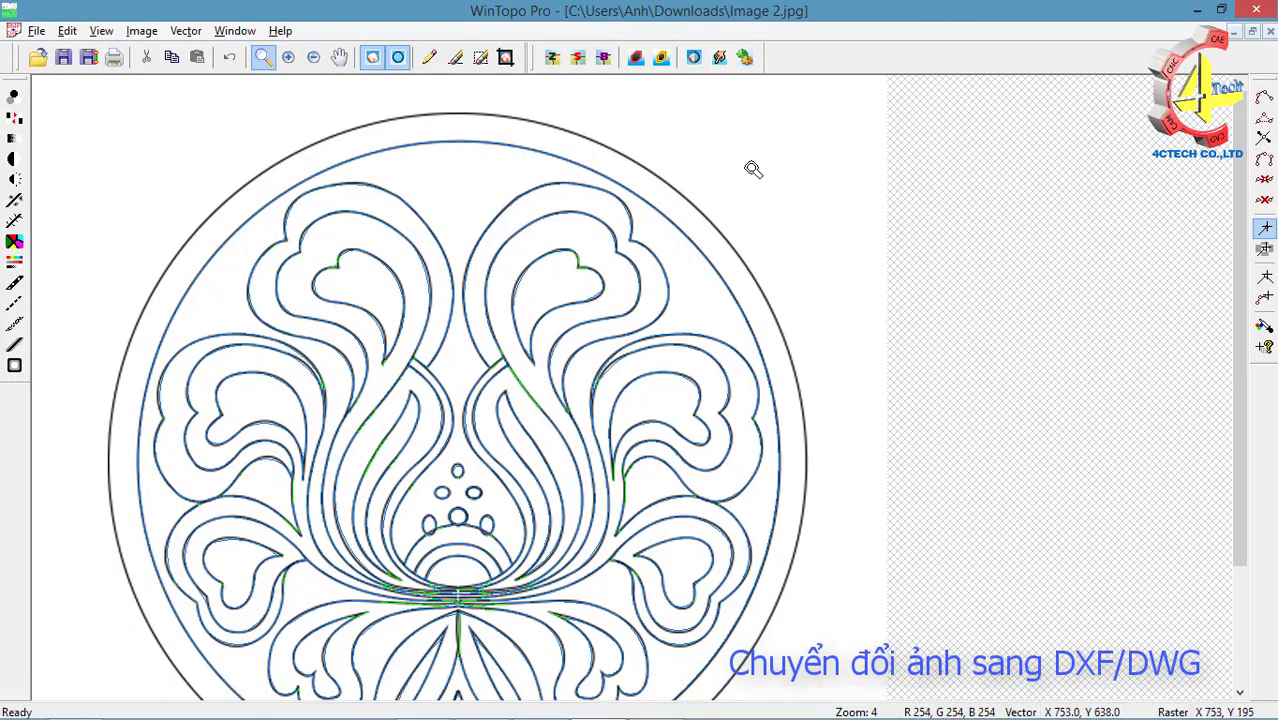
Close the ornament image and load the twin panel Image 3.jpg
{"action": "left_click", "coordinate": [1270, 32]}
{"action": "left_click", "coordinate": [37, 57]}
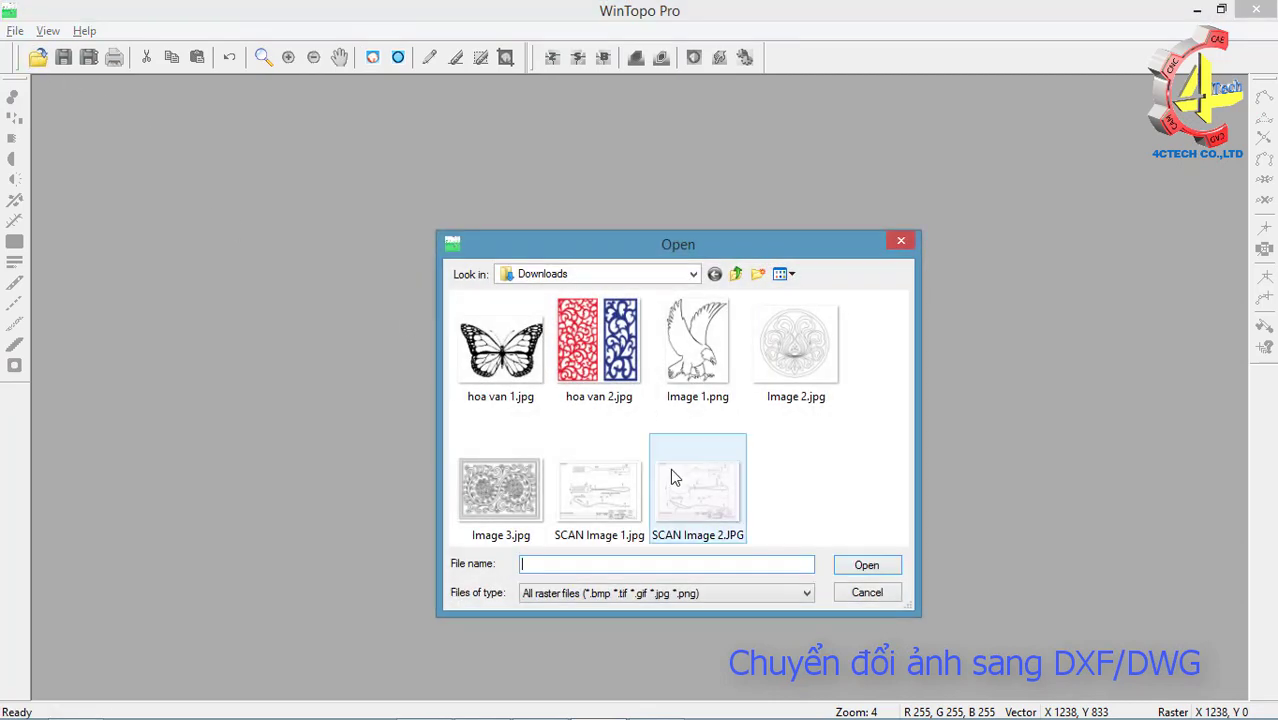
{"action": "left_click", "coordinate": [500, 488]}
{"action": "left_click", "coordinate": [845, 569]}
{"action": "scroll", "coordinate": [575, 355], "scroll_direction": "up", "scroll_amount": 2}
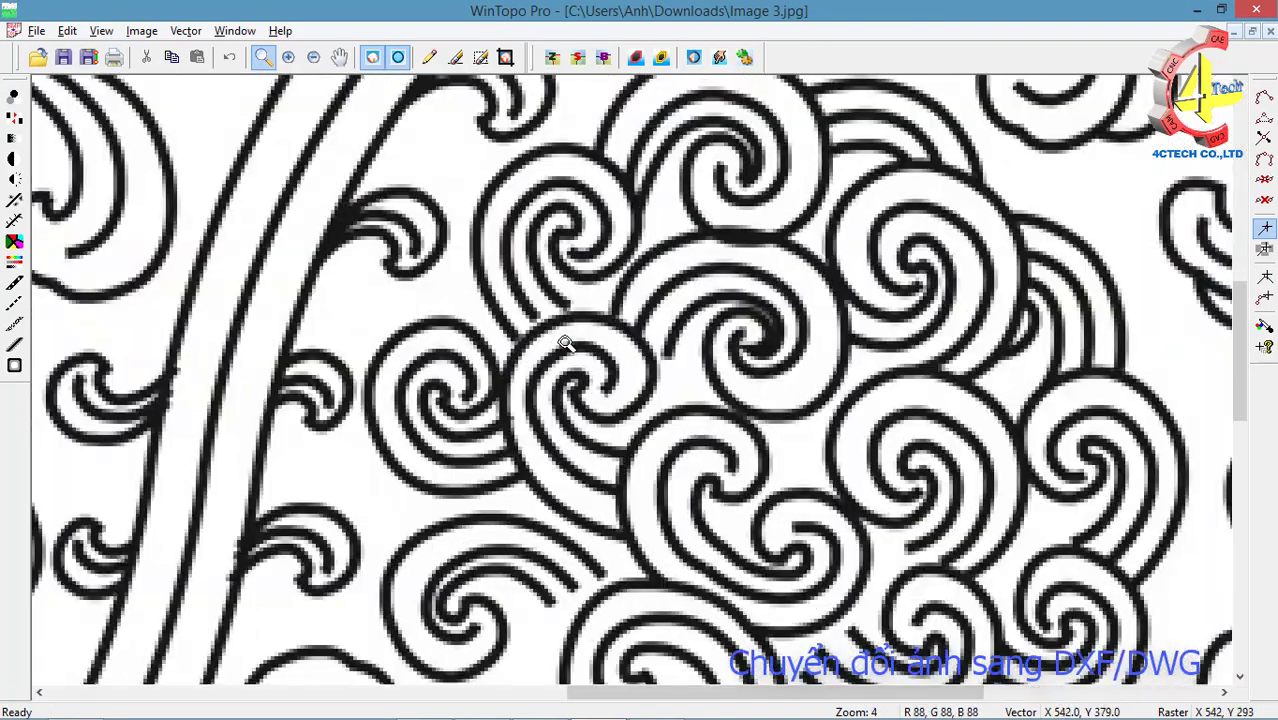
{"action": "scroll", "coordinate": [562, 342], "scroll_direction": "up", "scroll_amount": 1}
{"action": "scroll", "coordinate": [562, 342], "scroll_direction": "down", "scroll_amount": 2}
{"action": "scroll", "coordinate": [562, 342], "scroll_direction": "down", "scroll_amount": 2}
{"action": "scroll", "coordinate": [642, 346], "scroll_direction": "up", "scroll_amount": 1}
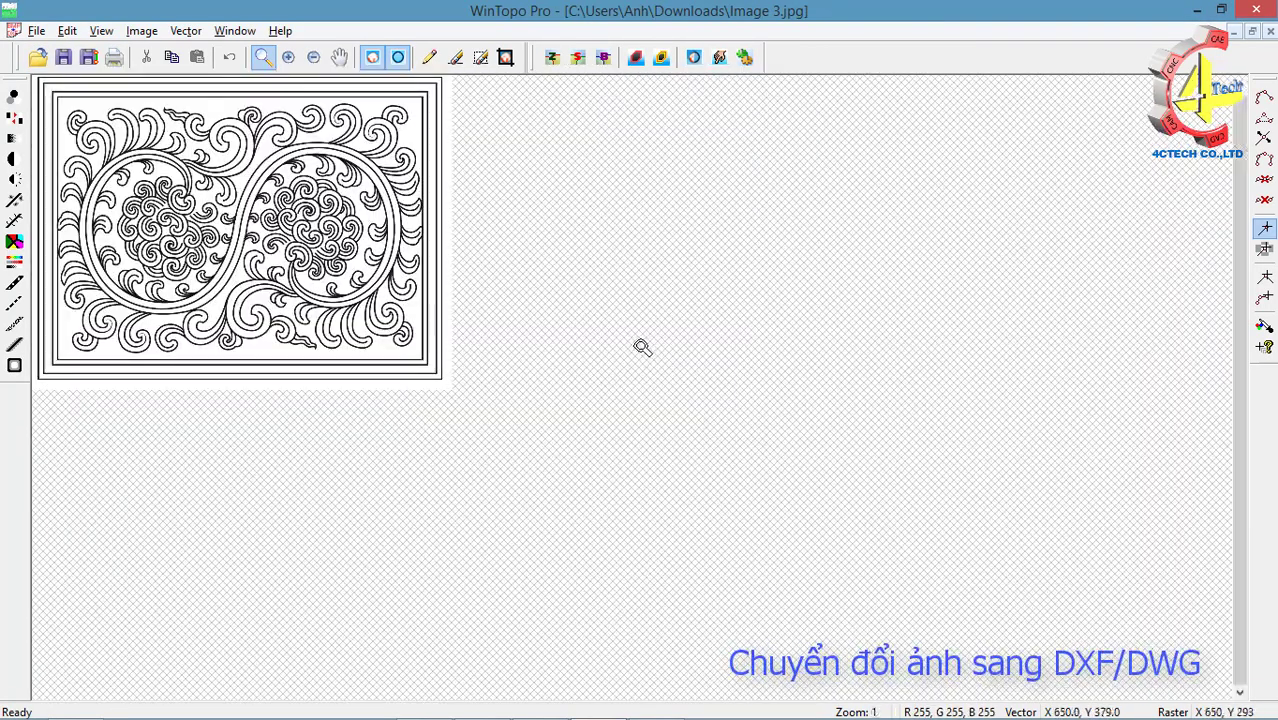
Run One-Touch Vectorise with default options and save the vectors as Image 3.dxf
{"action": "left_click", "coordinate": [744, 57]}
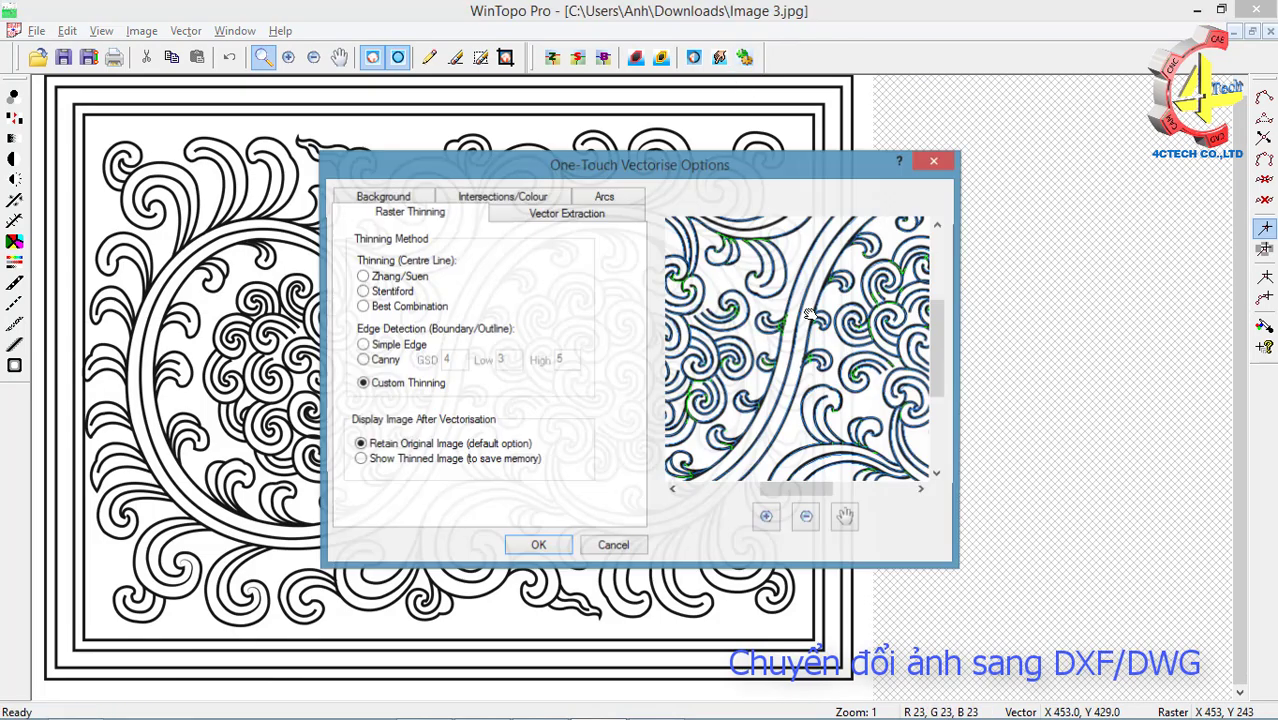
{"action": "left_click", "coordinate": [536, 543]}
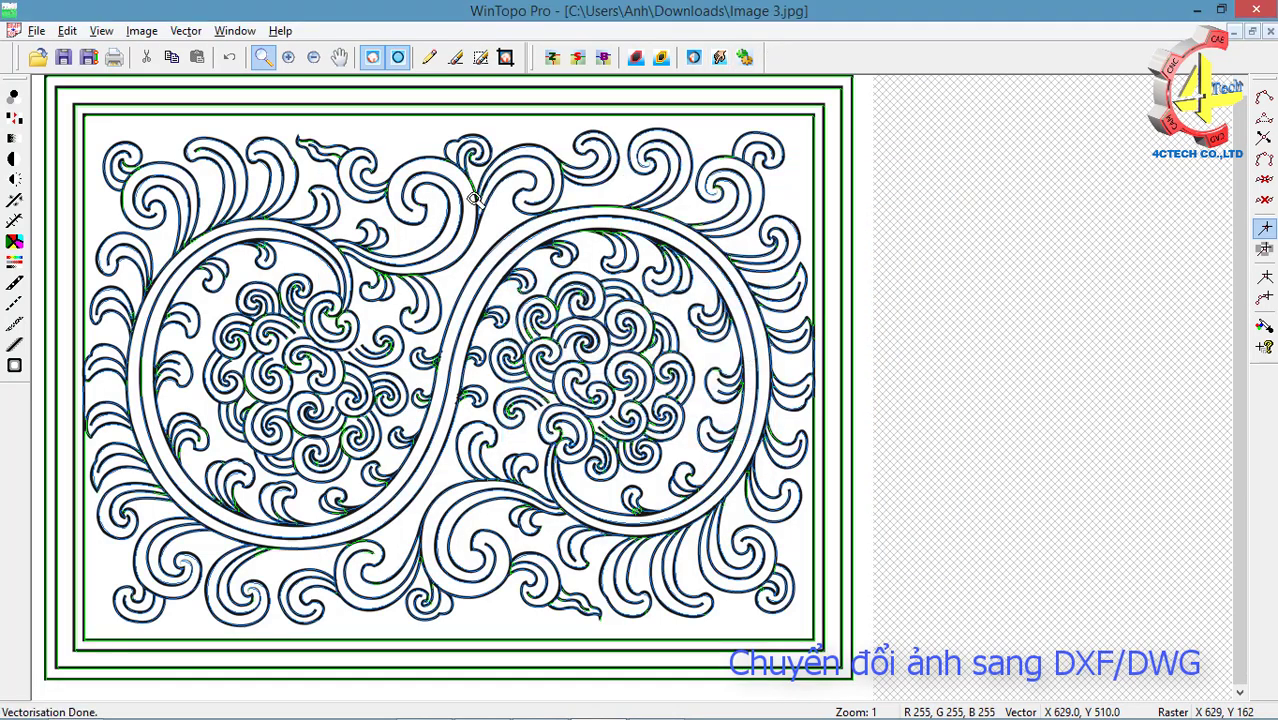
{"action": "left_click", "coordinate": [88, 57]}
{"action": "left_click", "coordinate": [867, 530]}
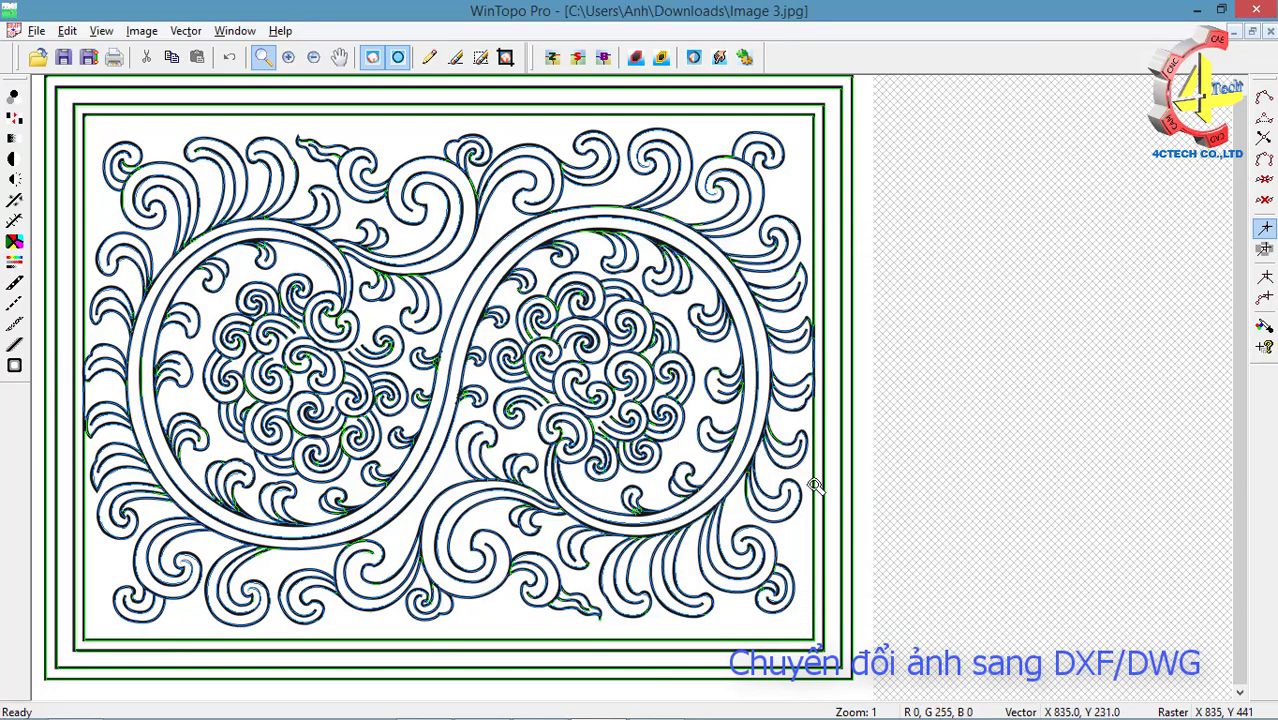
Open Image 3.dxf from Downloads with progeCAD
{"action": "left_click", "coordinate": [174, 697]}
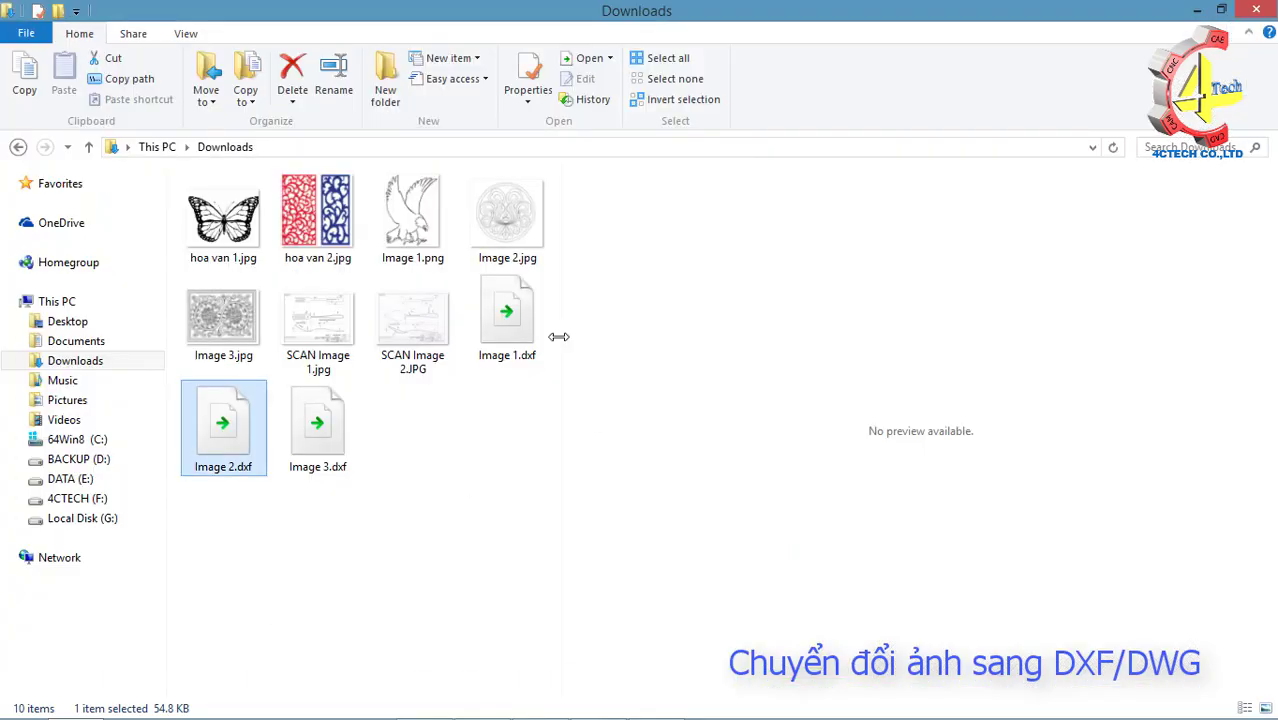
{"action": "right_click", "coordinate": [326, 420]}
{"action": "left_click", "coordinate": [630, 446]}
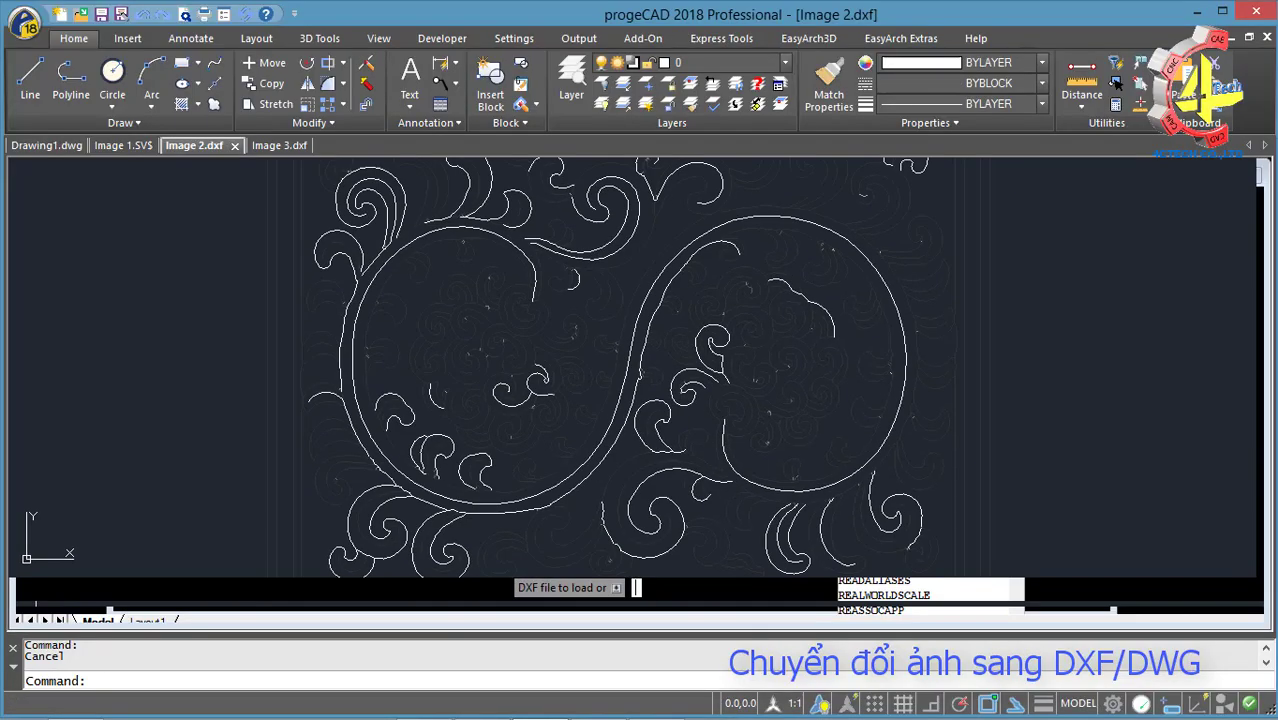
Window-select the panel entities and check the colour list without changing it
{"action": "left_click_drag", "start_coordinate": [382, 217], "coordinate": [870, 510]}
{"action": "left_click", "coordinate": [963, 62]}
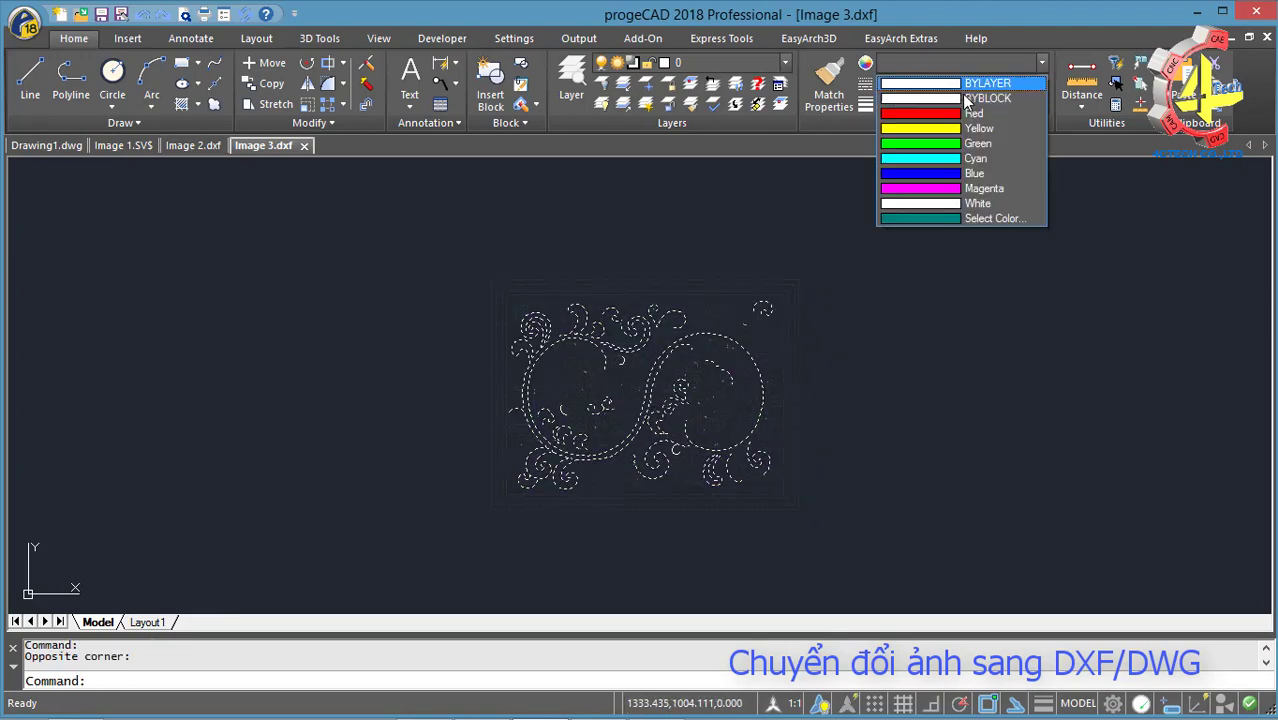
{"action": "left_click", "coordinate": [966, 100]}
{"action": "key", "text": "Escape"}
Zoom in, regenerate the drawing, and inspect one ornament arc
{"action": "scroll", "coordinate": [700, 360], "scroll_direction": "up", "scroll_amount": 5}
{"action": "scroll", "coordinate": [692, 370], "scroll_direction": "up", "scroll_amount": 5}
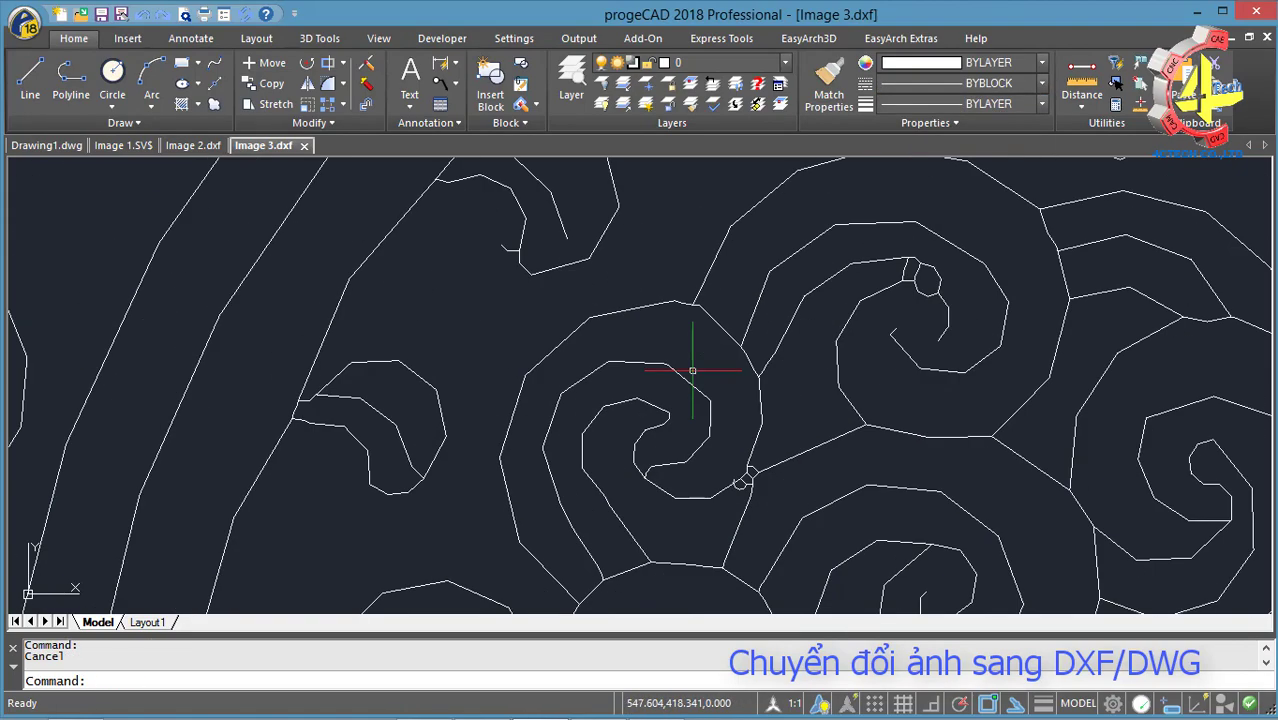
{"action": "type", "text": "RE"}
{"action": "key", "text": "Return"}
{"action": "scroll", "coordinate": [736, 366], "scroll_direction": "down", "scroll_amount": 2}
{"action": "left_click_drag", "start_coordinate": [651, 428], "coordinate": [617, 420]}
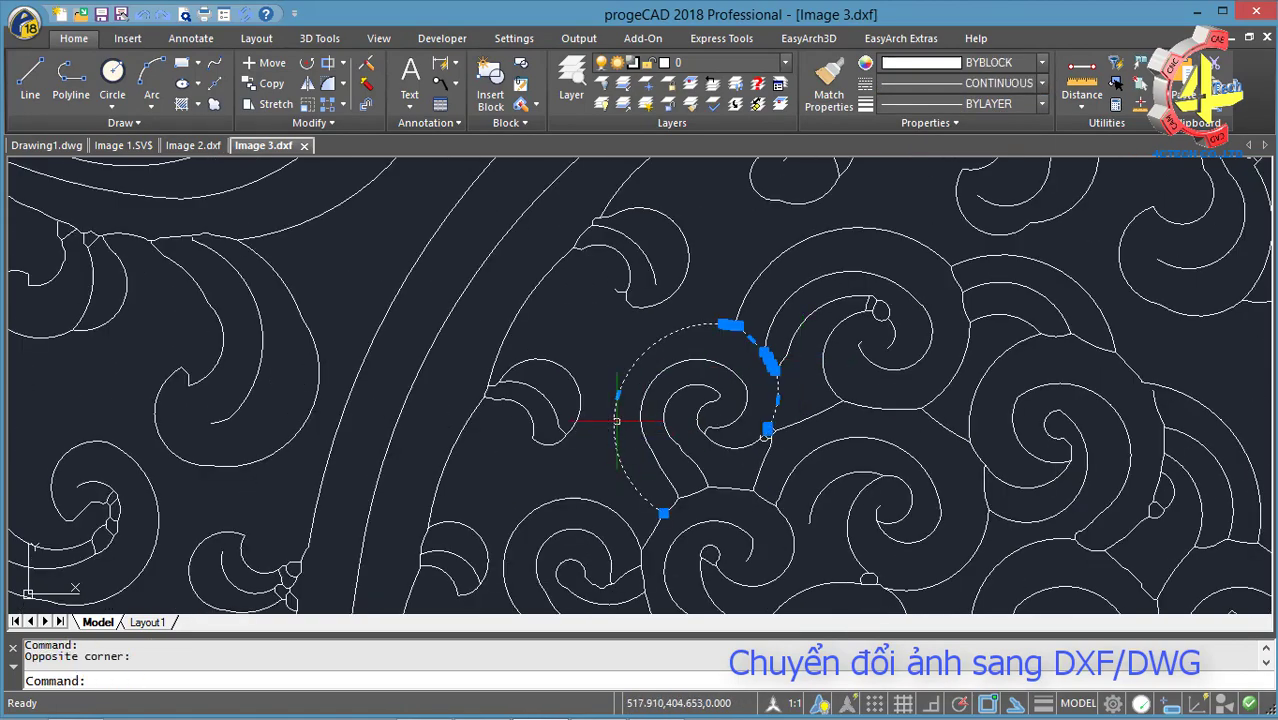
{"action": "key", "text": "Escape"}
Zoom around the twin-swirl outlines, then switch back to WinTopo Pro
{"action": "scroll", "coordinate": [736, 360], "scroll_direction": "down", "scroll_amount": 5}
{"action": "scroll", "coordinate": [428, 362], "scroll_direction": "up", "scroll_amount": 3}
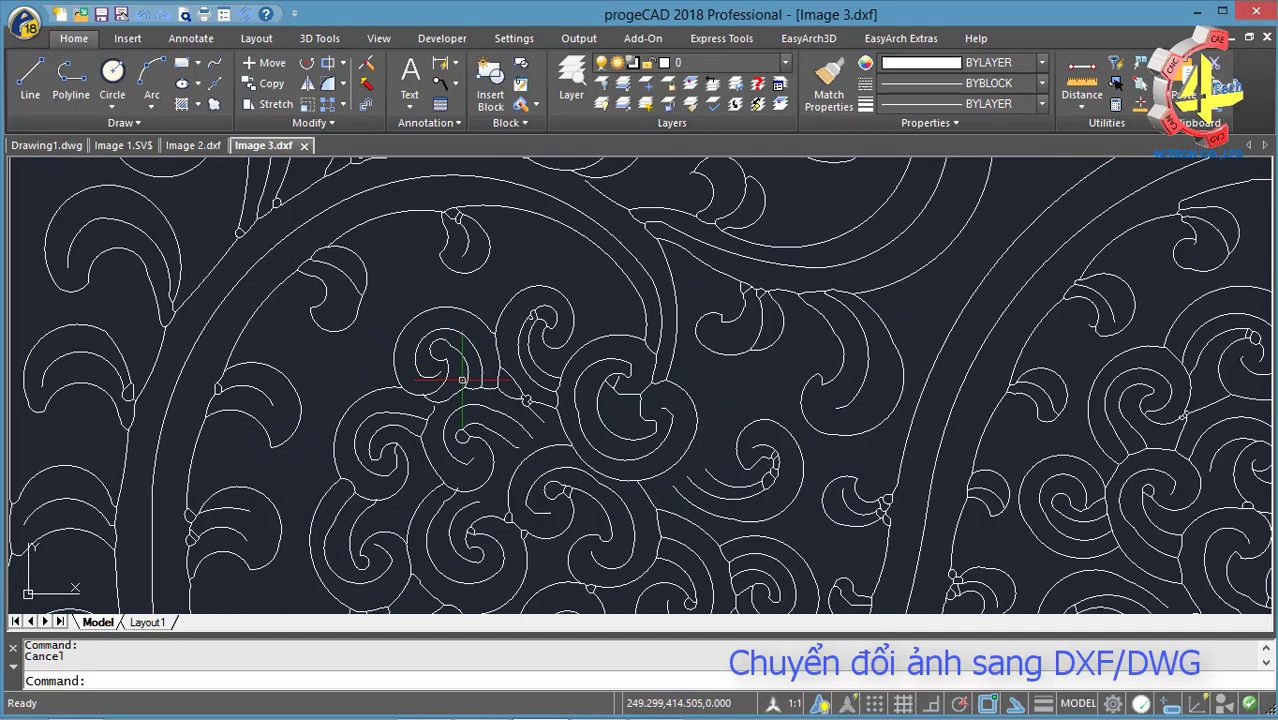
{"action": "scroll", "coordinate": [650, 342], "scroll_direction": "down", "scroll_amount": 1}
{"action": "scroll", "coordinate": [913, 350], "scroll_direction": "down", "scroll_amount": 2}
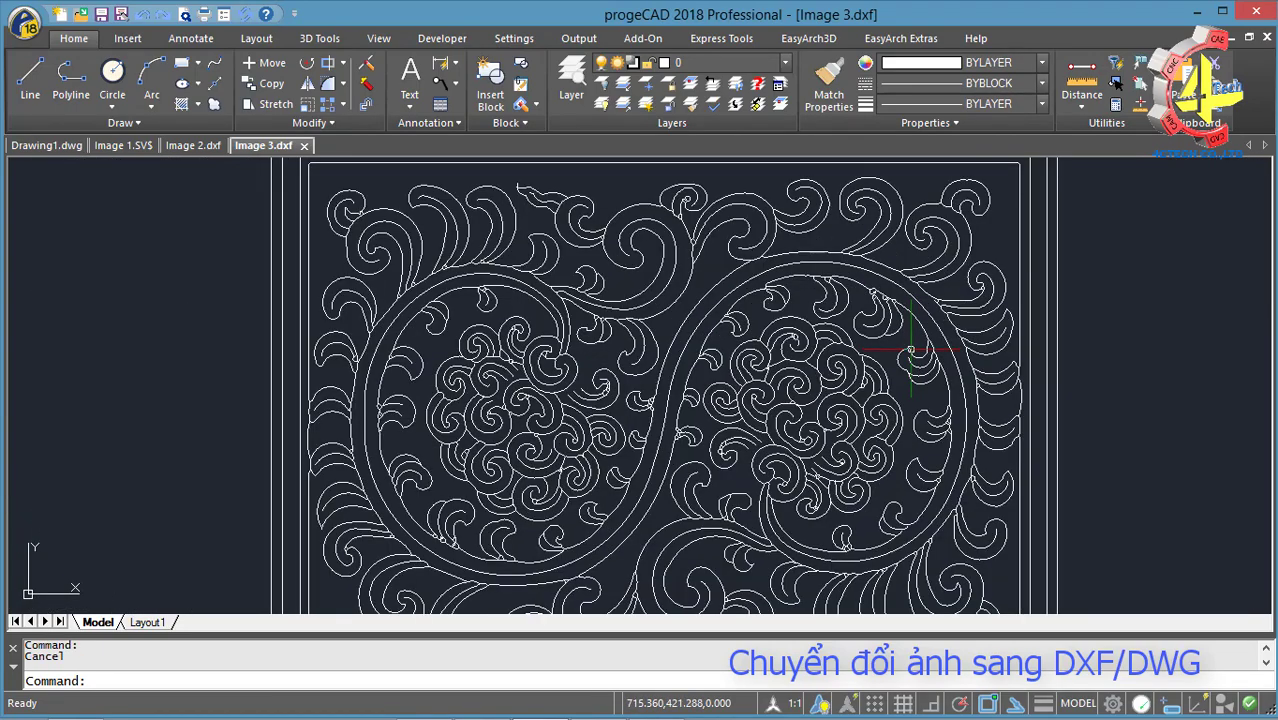
{"action": "scroll", "coordinate": [875, 220], "scroll_direction": "up", "scroll_amount": 4}
{"action": "scroll", "coordinate": [887, 319], "scroll_direction": "down", "scroll_amount": 4}
{"action": "scroll", "coordinate": [842, 453], "scroll_direction": "up", "scroll_amount": 2}
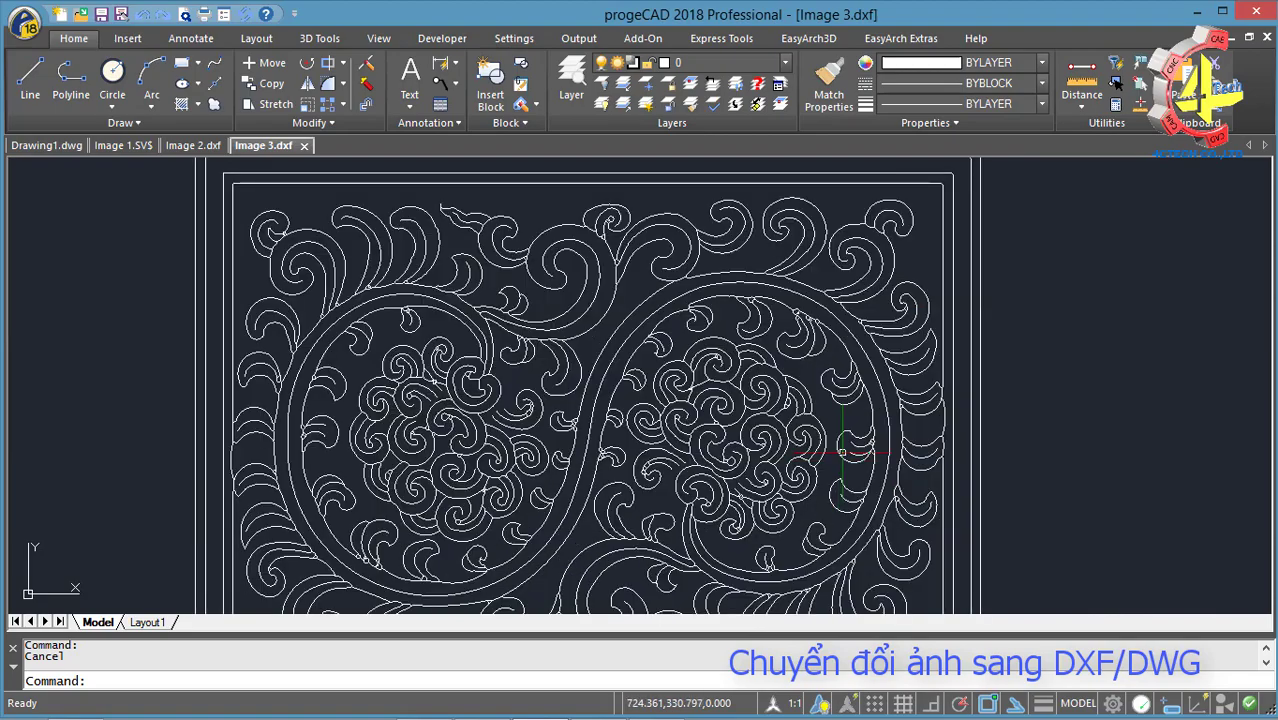
{"action": "left_click", "coordinate": [536, 702]}
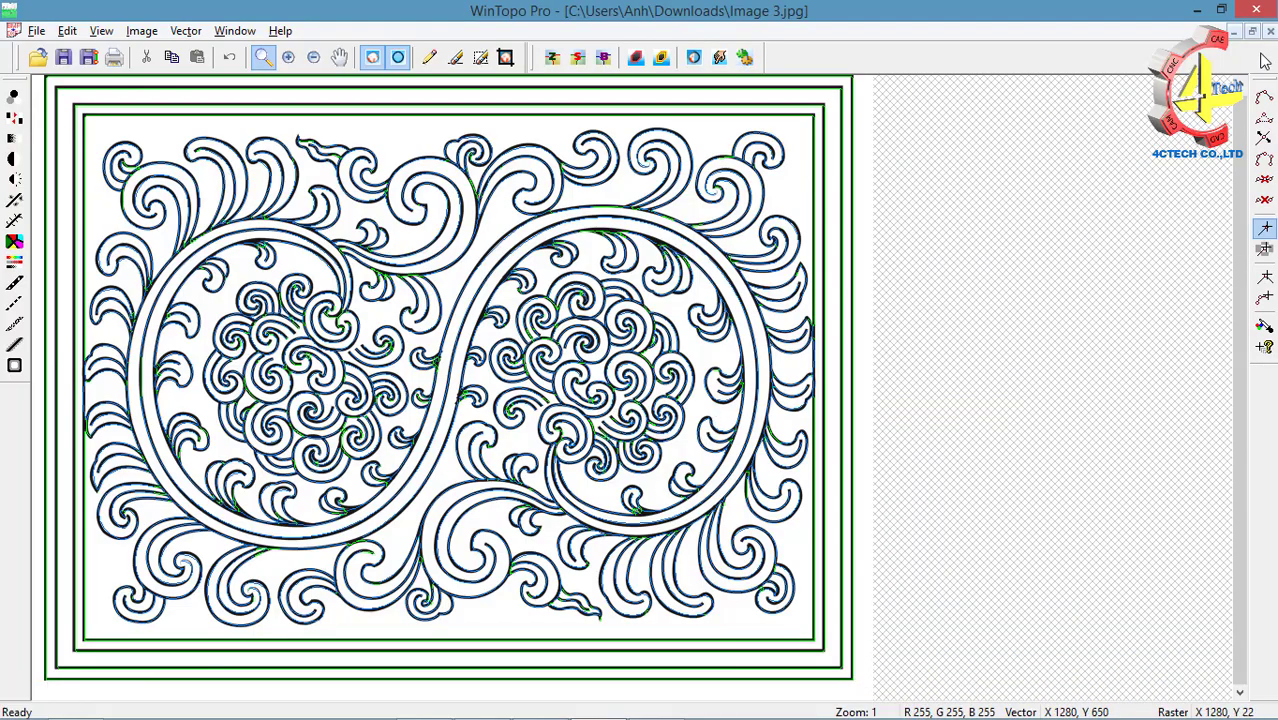
Close the panel image and load the scanned fork drawing SCAN Image 1.jpg
{"action": "left_click", "coordinate": [1266, 31]}
{"action": "left_click", "coordinate": [37, 57]}
{"action": "left_click_drag", "start_coordinate": [785, 236], "coordinate": [697, 171]}
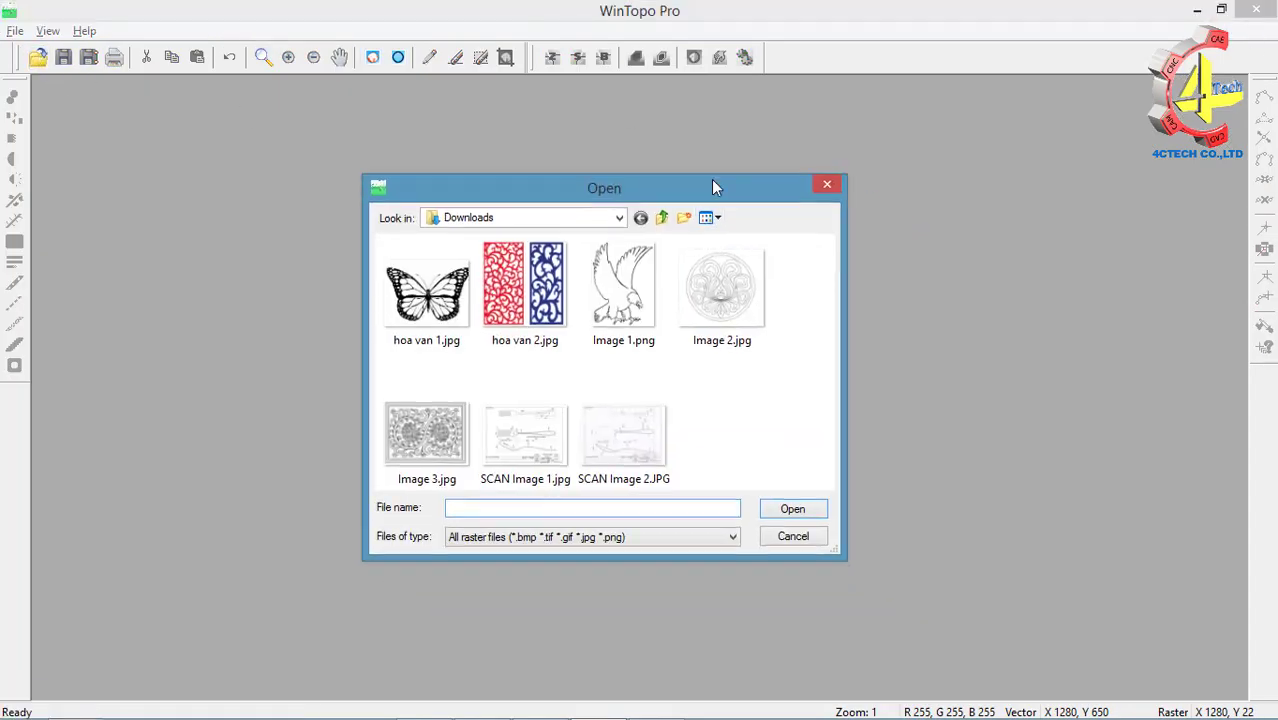
{"action": "left_click", "coordinate": [514, 431]}
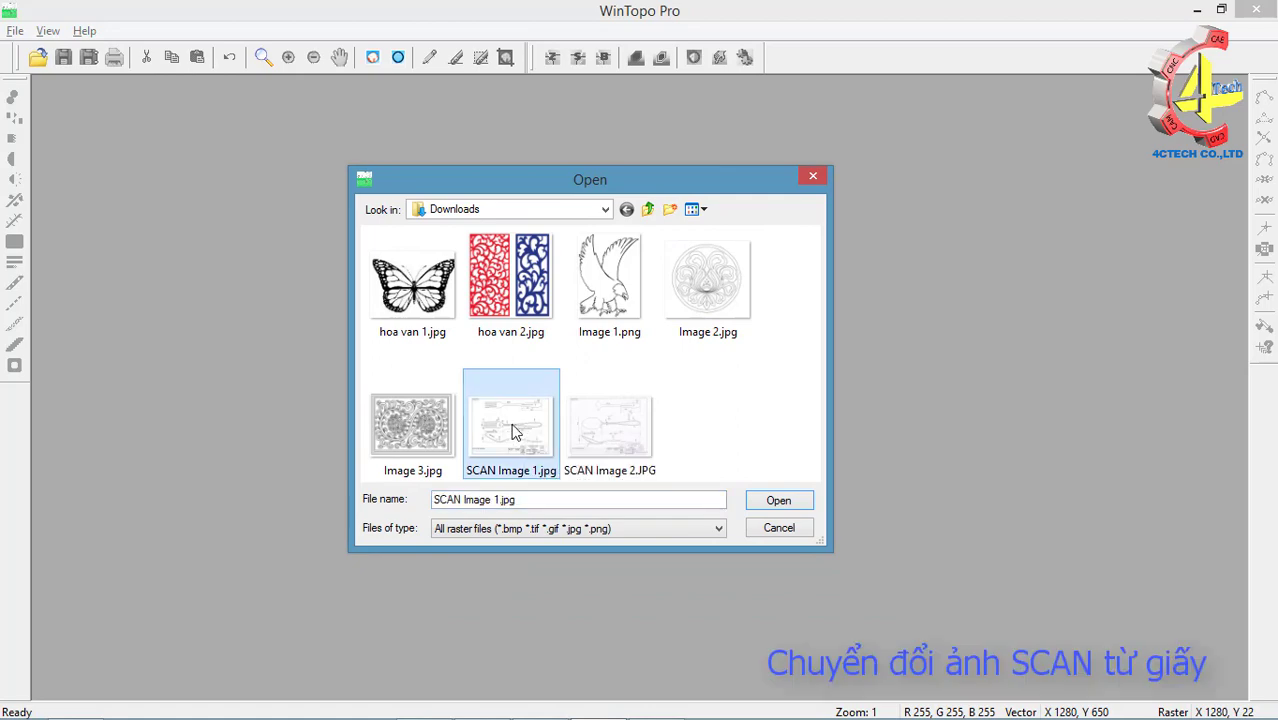
{"action": "left_click", "coordinate": [761, 503]}
{"action": "scroll", "coordinate": [728, 475], "scroll_direction": "up", "scroll_amount": 1}
{"action": "scroll", "coordinate": [727, 473], "scroll_direction": "down", "scroll_amount": 1}
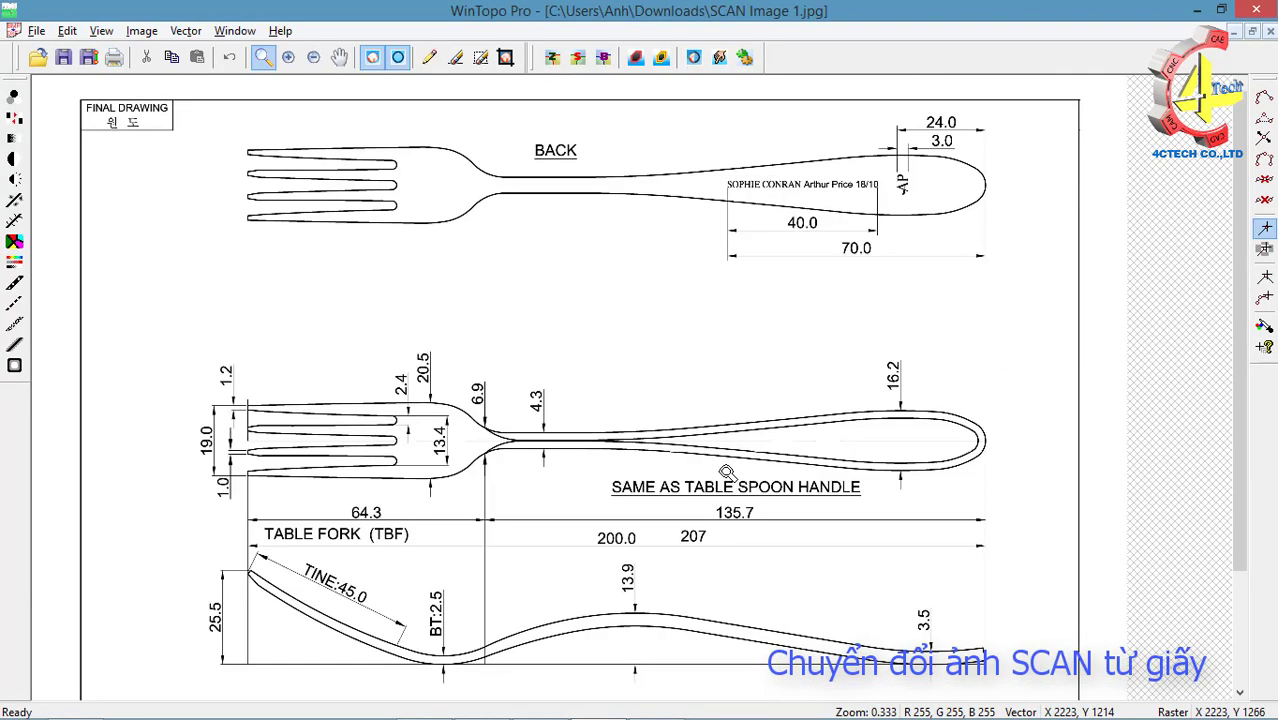
Vectorise the scan with One-Touch and save it as SCAN Image 1.dxf
{"action": "left_click", "coordinate": [719, 57]}
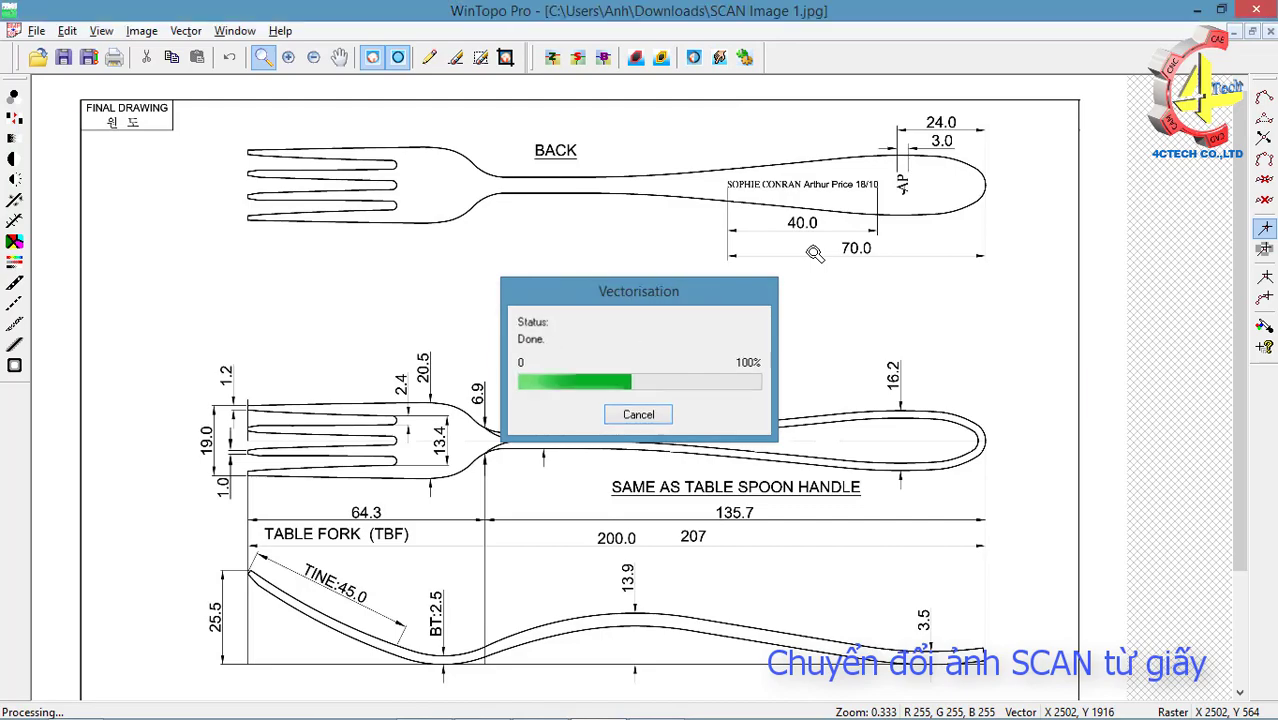
{"action": "scroll", "coordinate": [840, 279], "scroll_direction": "down", "scroll_amount": 1}
{"action": "scroll", "coordinate": [880, 279], "scroll_direction": "up", "scroll_amount": 2}
{"action": "scroll", "coordinate": [880, 279], "scroll_direction": "down", "scroll_amount": 1}
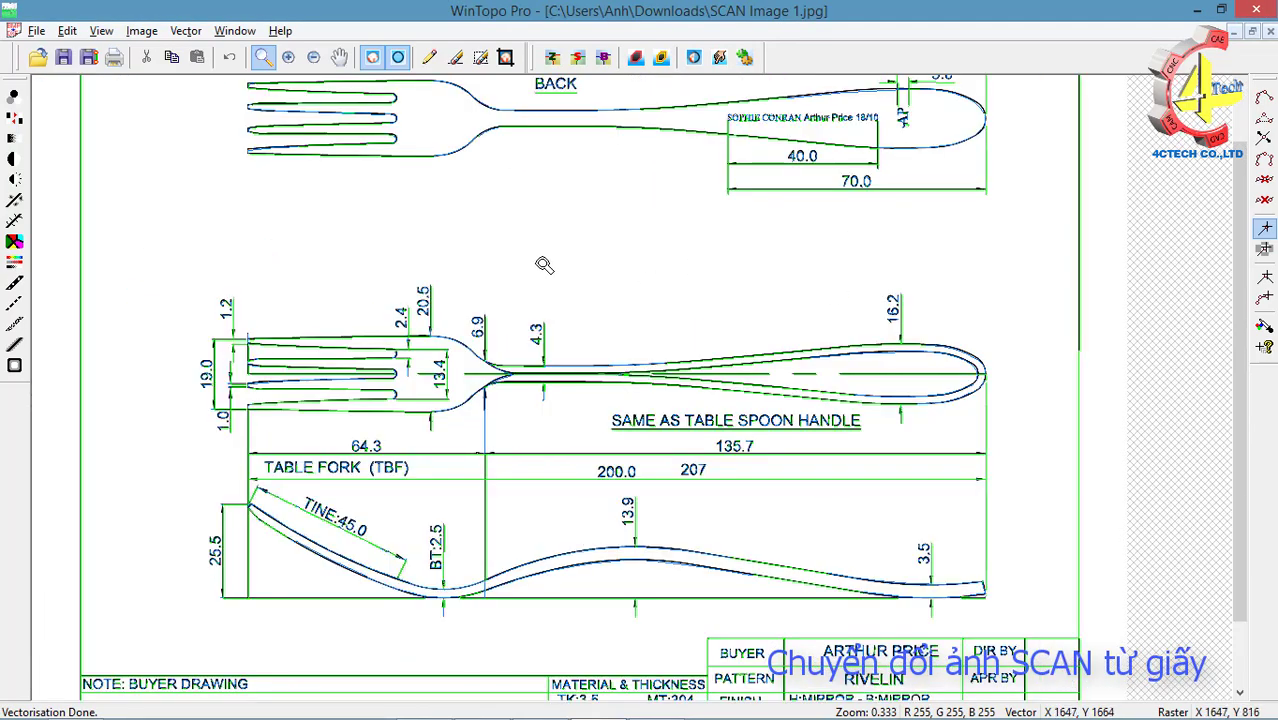
{"action": "left_click", "coordinate": [90, 60]}
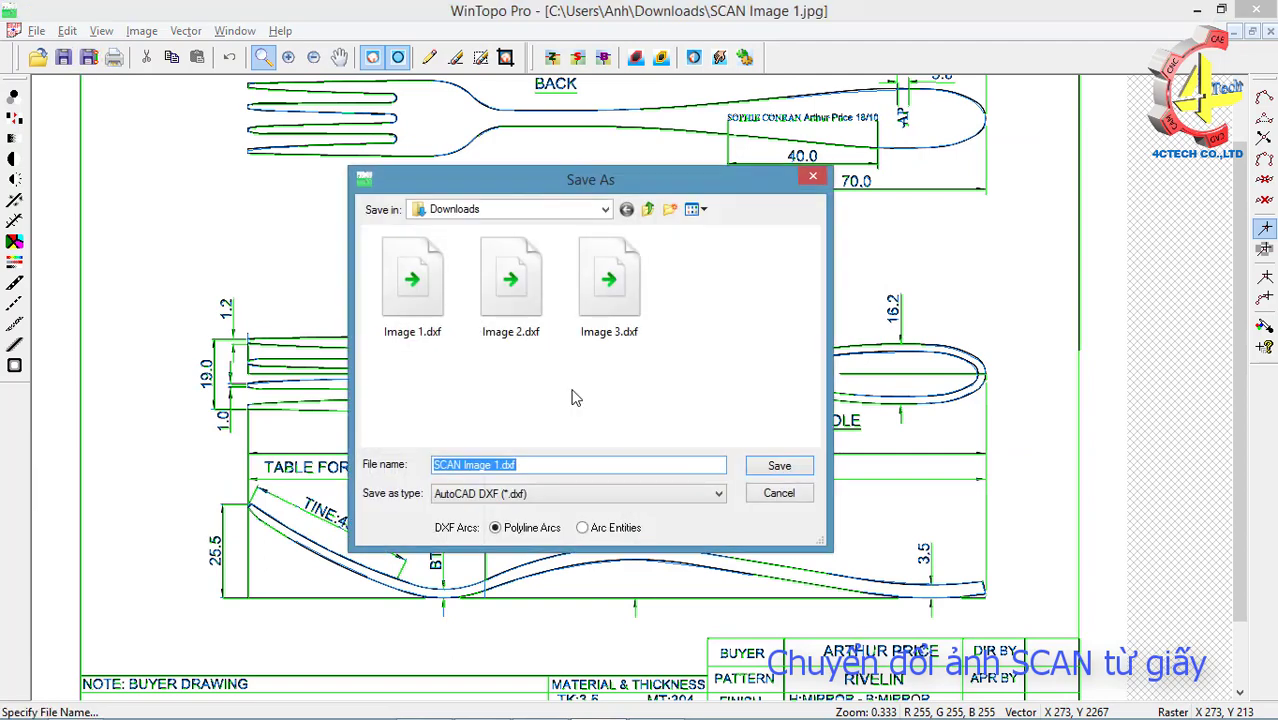
{"action": "left_click", "coordinate": [765, 462]}
Open SCAN Image 1.dxf from Downloads with progeCAD
{"action": "left_click", "coordinate": [78, 702]}
{"action": "left_click", "coordinate": [412, 430]}
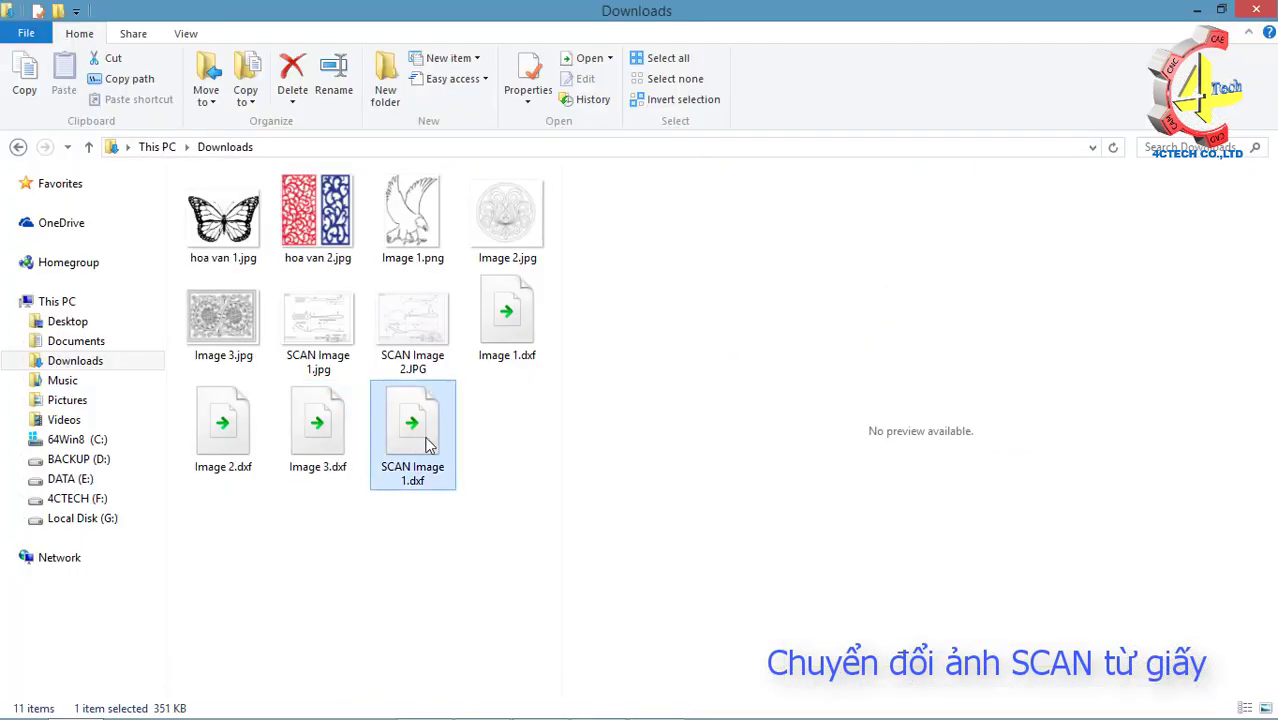
{"action": "right_click", "coordinate": [420, 430]}
{"action": "left_click", "coordinate": [787, 449]}
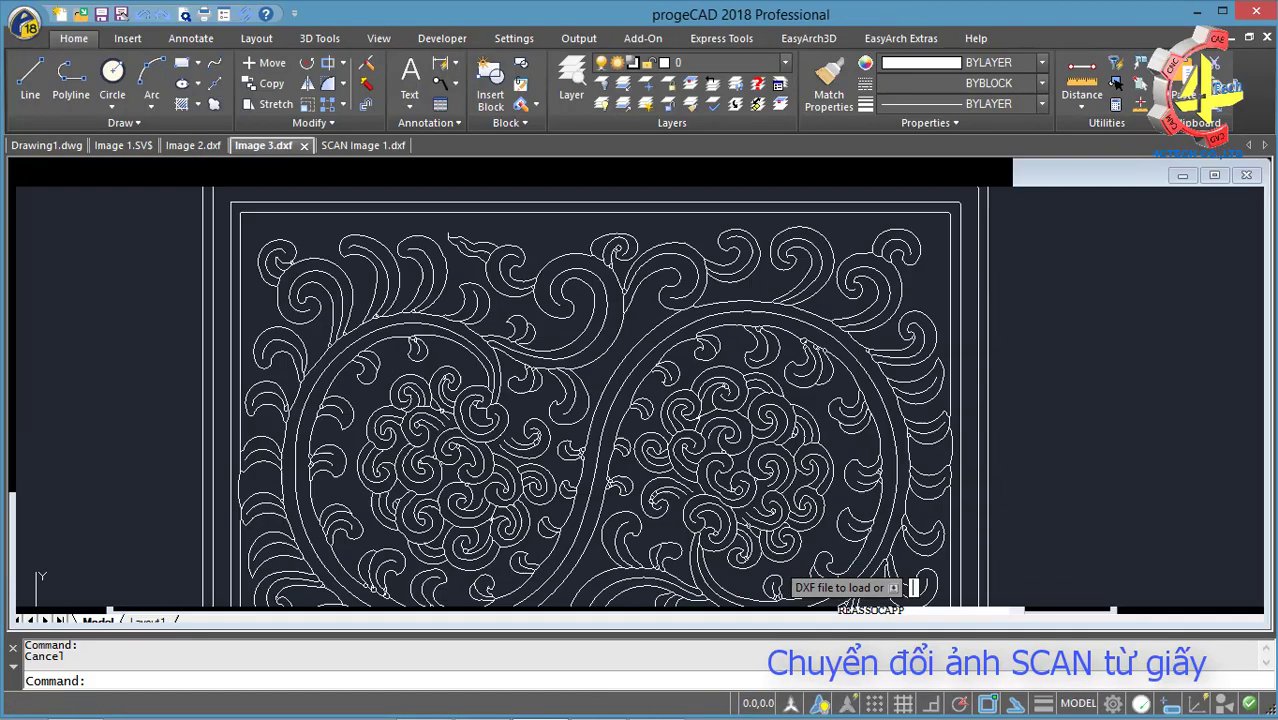
Zoom to the extents of the fork drawing with ZE
{"action": "scroll", "coordinate": [670, 403], "scroll_direction": "down", "scroll_amount": 5}
{"action": "scroll", "coordinate": [750, 288], "scroll_direction": "up", "scroll_amount": 5}
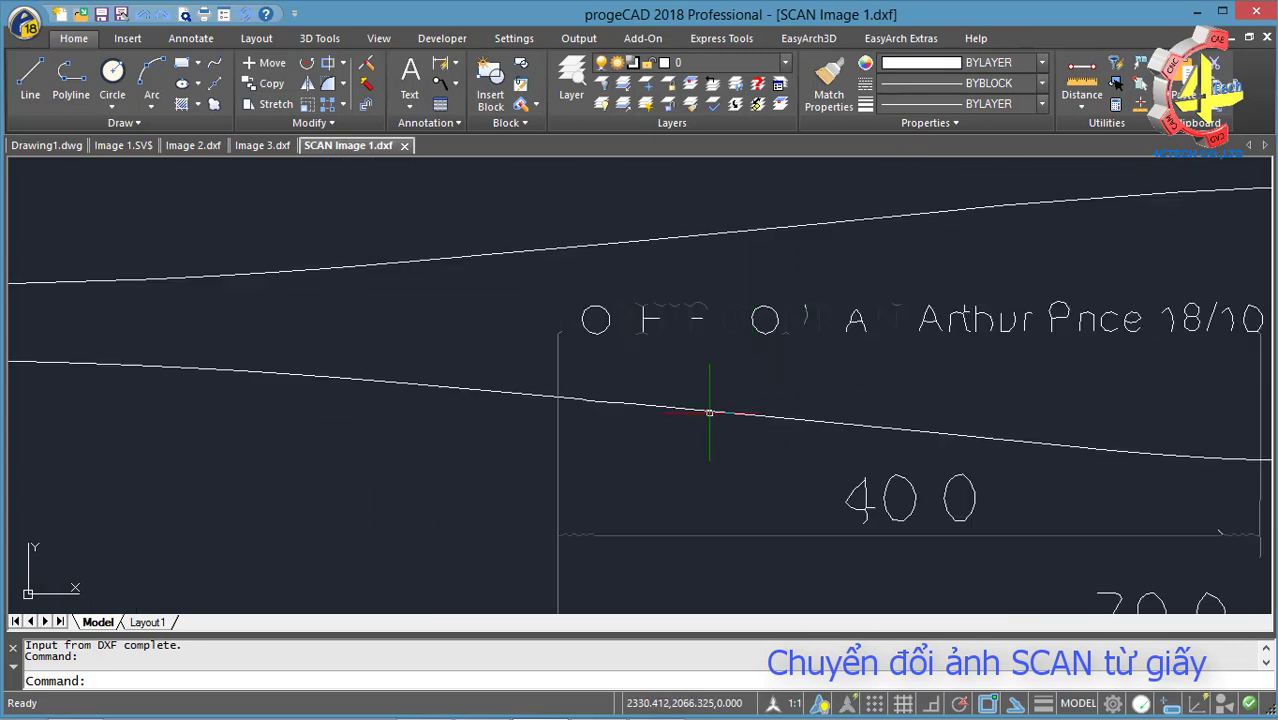
{"action": "type", "text": "ze"}
{"action": "key", "text": "Return"}
{"action": "scroll", "coordinate": [371, 428], "scroll_direction": "down", "scroll_amount": 2}
Select the fork's outlines, then clear the selection
{"action": "left_click_drag", "start_coordinate": [371, 428], "coordinate": [184, 414]}
{"action": "scroll", "coordinate": [184, 414], "scroll_direction": "up", "scroll_amount": 3}
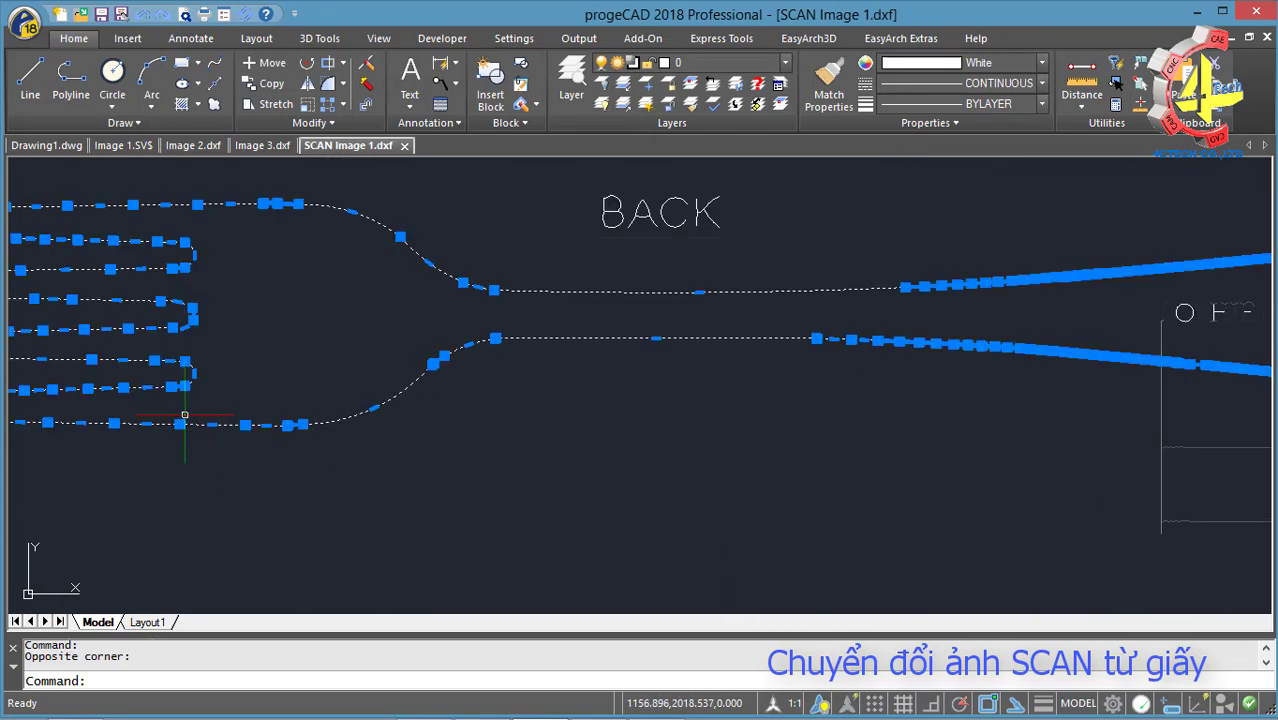
{"action": "scroll", "coordinate": [660, 400], "scroll_direction": "down", "scroll_amount": 5}
{"action": "scroll", "coordinate": [508, 414], "scroll_direction": "up", "scroll_amount": 2}
{"action": "key", "text": "Escape"}
{"action": "scroll", "coordinate": [686, 332], "scroll_direction": "down", "scroll_amount": 2}
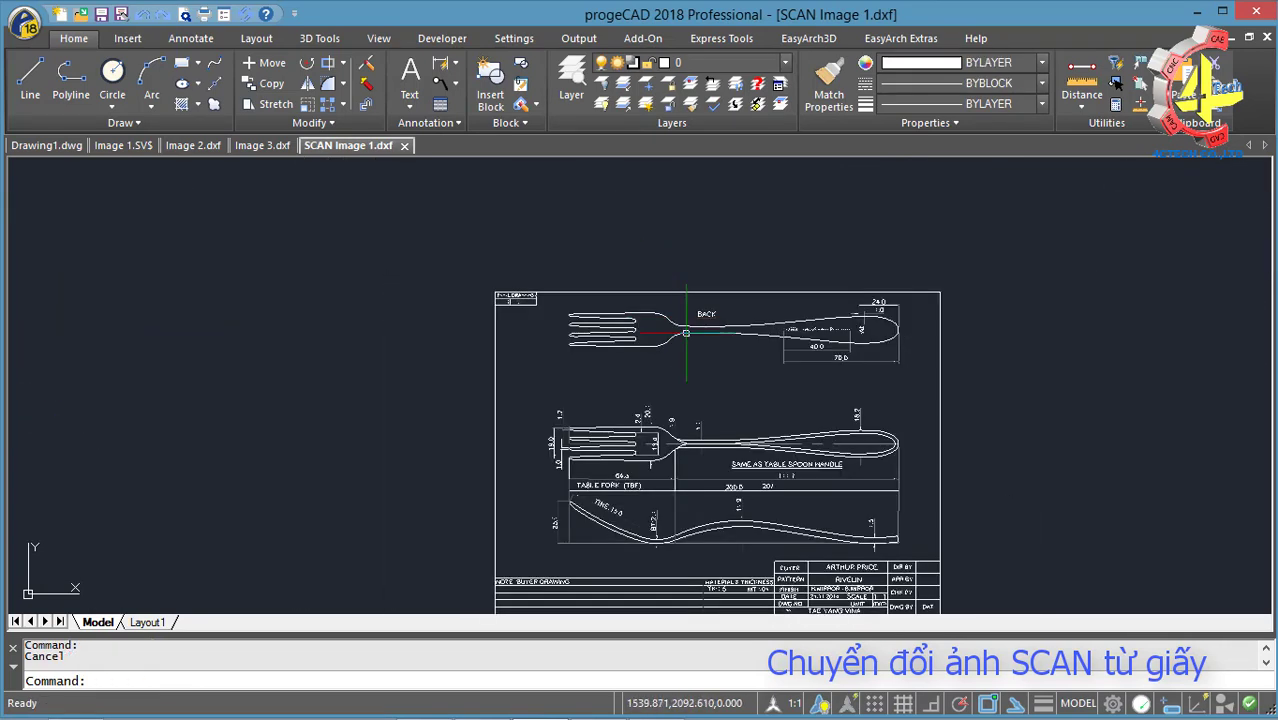
{"action": "scroll", "coordinate": [720, 528], "scroll_direction": "up", "scroll_amount": 5}
Select the fork's lower curve in two parts, then cancel the selection
{"action": "middle_click_drag", "start_coordinate": [705, 522], "coordinate": [785, 456]}
{"action": "scroll", "coordinate": [570, 445], "scroll_direction": "up", "scroll_amount": 4}
{"action": "left_click_drag", "start_coordinate": [570, 445], "coordinate": [575, 427]}
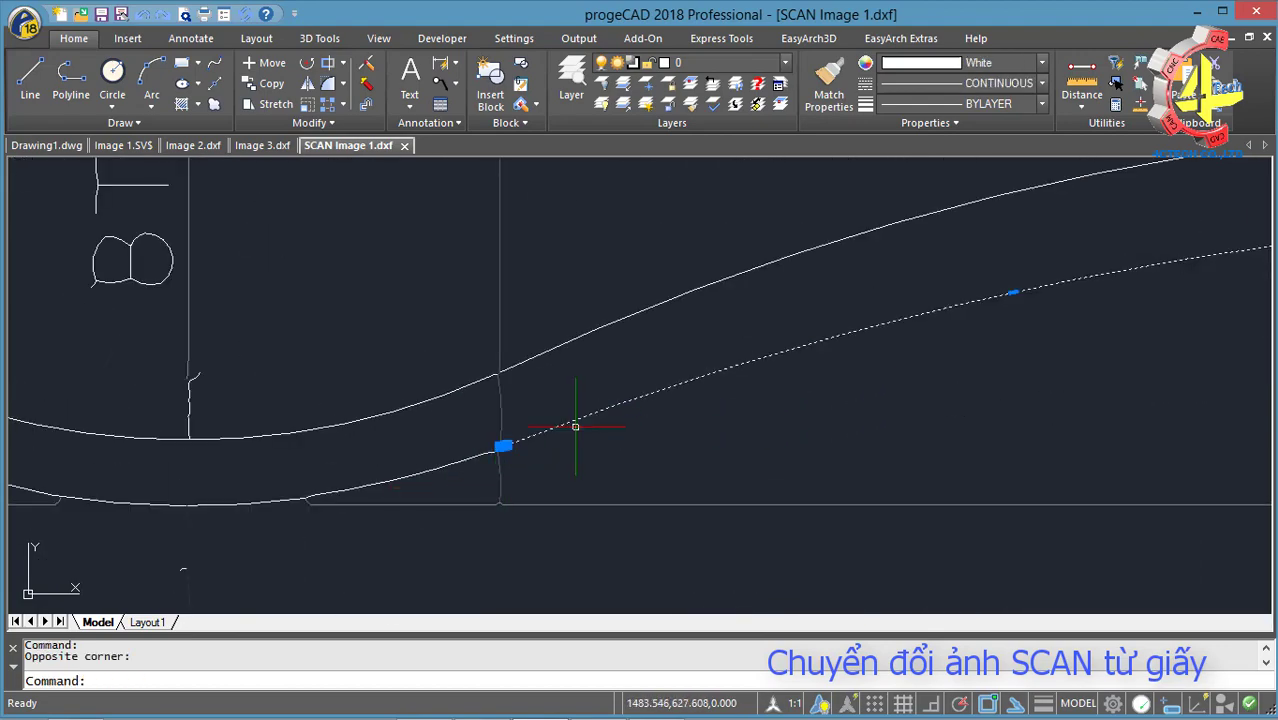
{"action": "scroll", "coordinate": [575, 427], "scroll_direction": "down", "scroll_amount": 2}
{"action": "scroll", "coordinate": [608, 422], "scroll_direction": "down", "scroll_amount": 1}
{"action": "scroll", "coordinate": [1127, 422], "scroll_direction": "up", "scroll_amount": 3}
{"action": "scroll", "coordinate": [1194, 445], "scroll_direction": "down", "scroll_amount": 3}
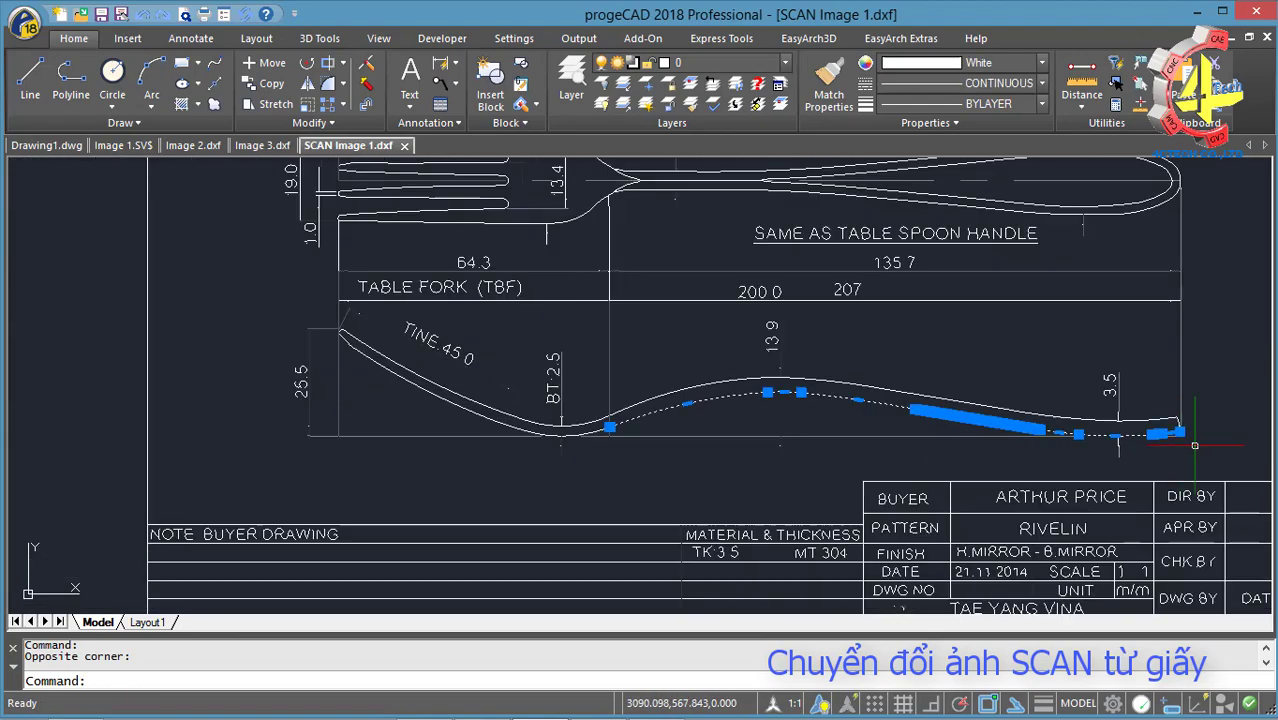
{"action": "scroll", "coordinate": [742, 280], "scroll_direction": "up", "scroll_amount": 2}
{"action": "key", "text": "Escape"}
{"action": "scroll", "coordinate": [742, 280], "scroll_direction": "down", "scroll_amount": 2}
{"action": "scroll", "coordinate": [628, 399], "scroll_direction": "down", "scroll_amount": 3}
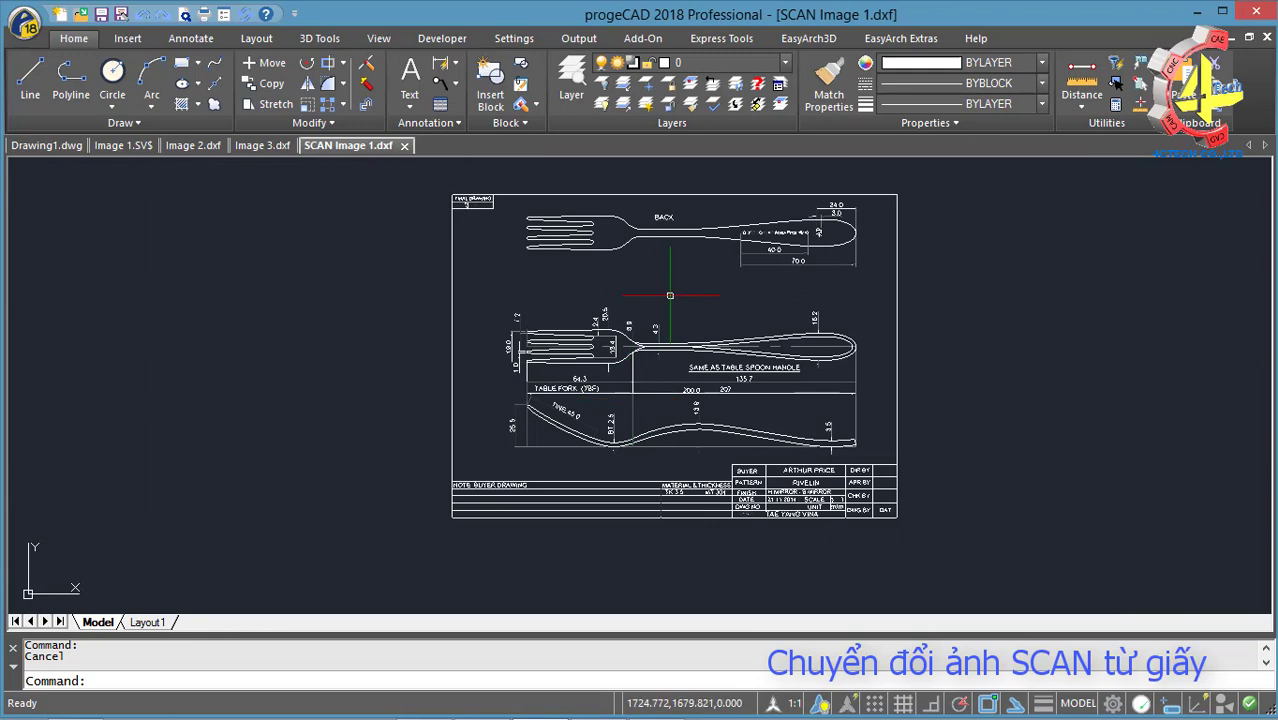
Window-select the whole fork drawing and set its colour to ByBlock
{"action": "left_click", "coordinate": [408, 171]}
{"action": "left_click", "coordinate": [956, 562]}
{"action": "left_click", "coordinate": [1041, 62]}
{"action": "left_click", "coordinate": [927, 94]}
{"action": "left_click", "coordinate": [1096, 405]}
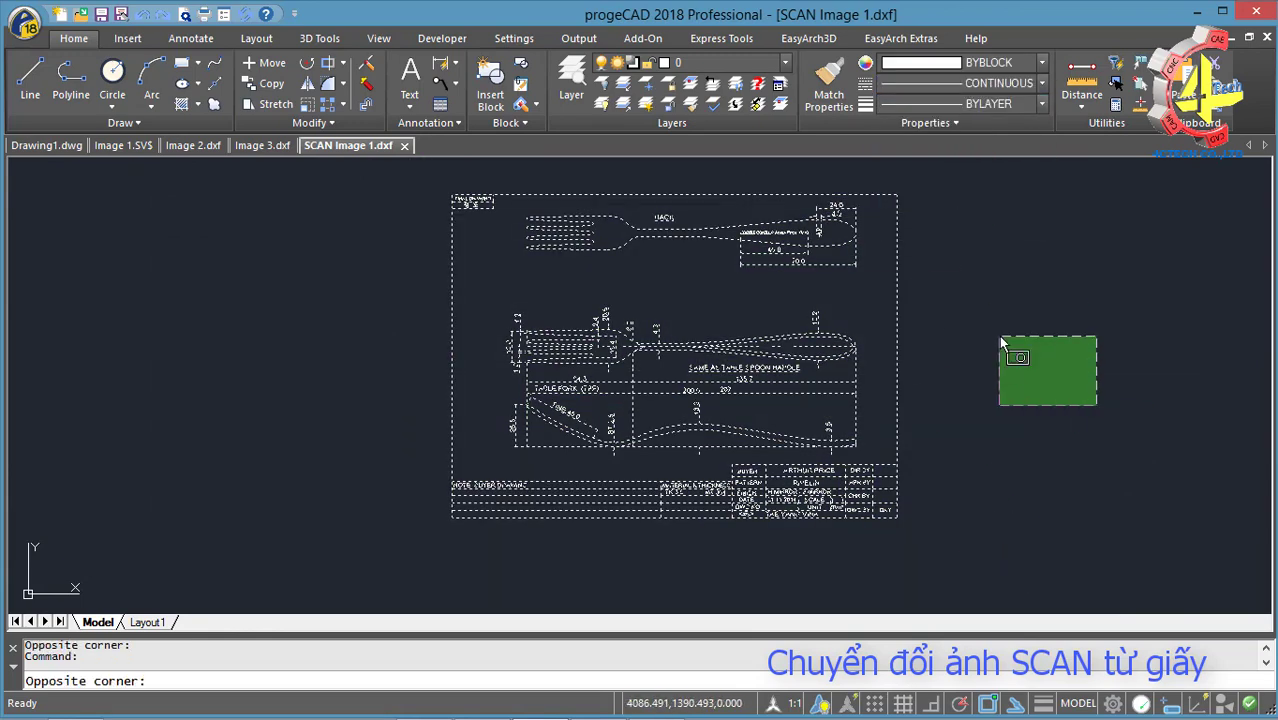
{"action": "key", "text": "Escape"}
{"action": "scroll", "coordinate": [740, 355], "scroll_direction": "up", "scroll_amount": 4}
{"action": "scroll", "coordinate": [700, 345], "scroll_direction": "down", "scroll_amount": 4}
{"action": "scroll", "coordinate": [690, 330], "scroll_direction": "up", "scroll_amount": 2}
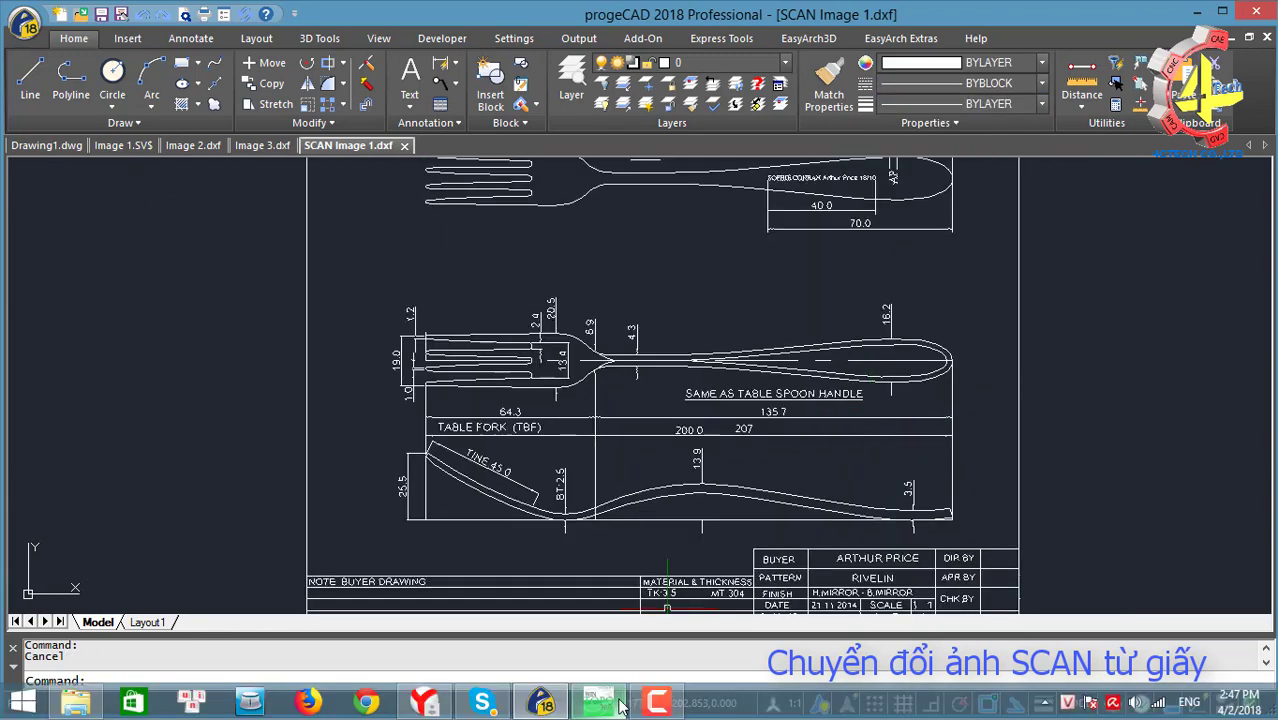
Close the current image in WinTopo Pro and open SCAN Image 2.JPG
{"action": "left_click", "coordinate": [600, 703]}
{"action": "left_click", "coordinate": [1267, 41]}
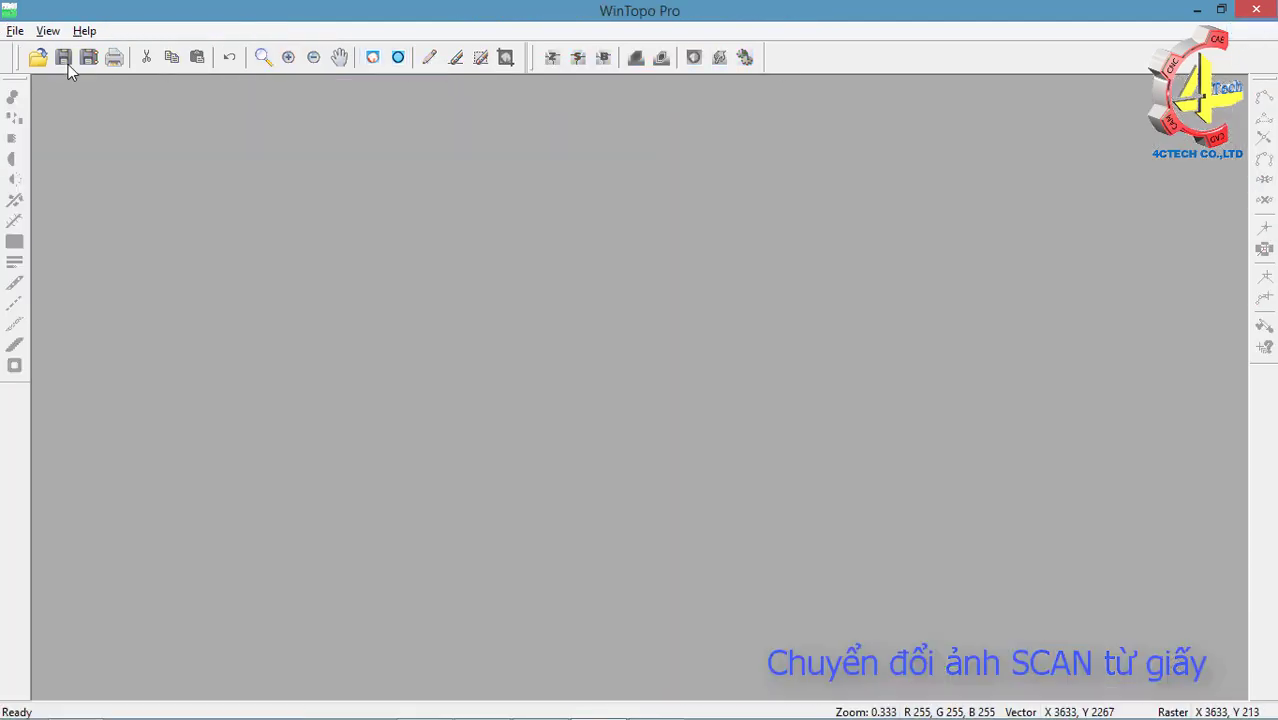
{"action": "left_click", "coordinate": [37, 57]}
{"action": "left_click", "coordinate": [609, 428]}
{"action": "left_click", "coordinate": [778, 500]}
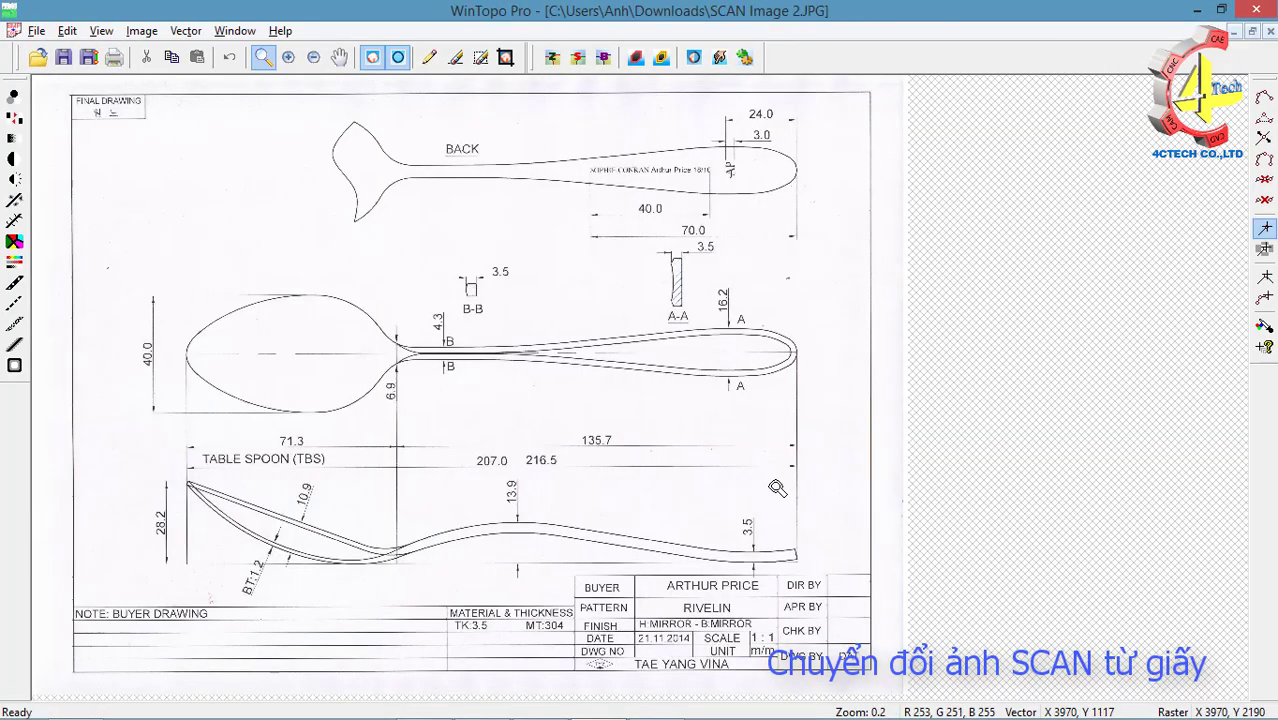
{"action": "scroll", "coordinate": [615, 291], "scroll_direction": "up", "scroll_amount": 5}
{"action": "scroll", "coordinate": [984, 414], "scroll_direction": "down", "scroll_amount": 4}
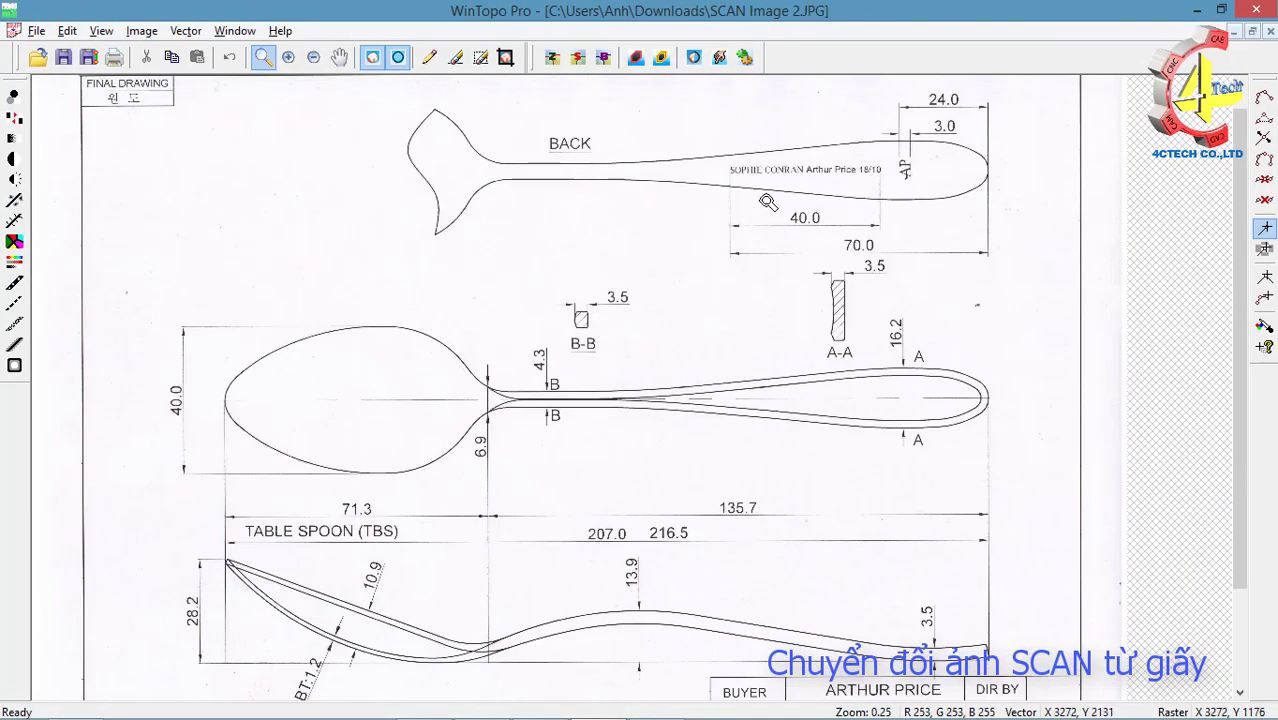
Vectorise the spoon drawing and save the vectors as SCAN Image 2.dxf
{"action": "left_click", "coordinate": [719, 57]}
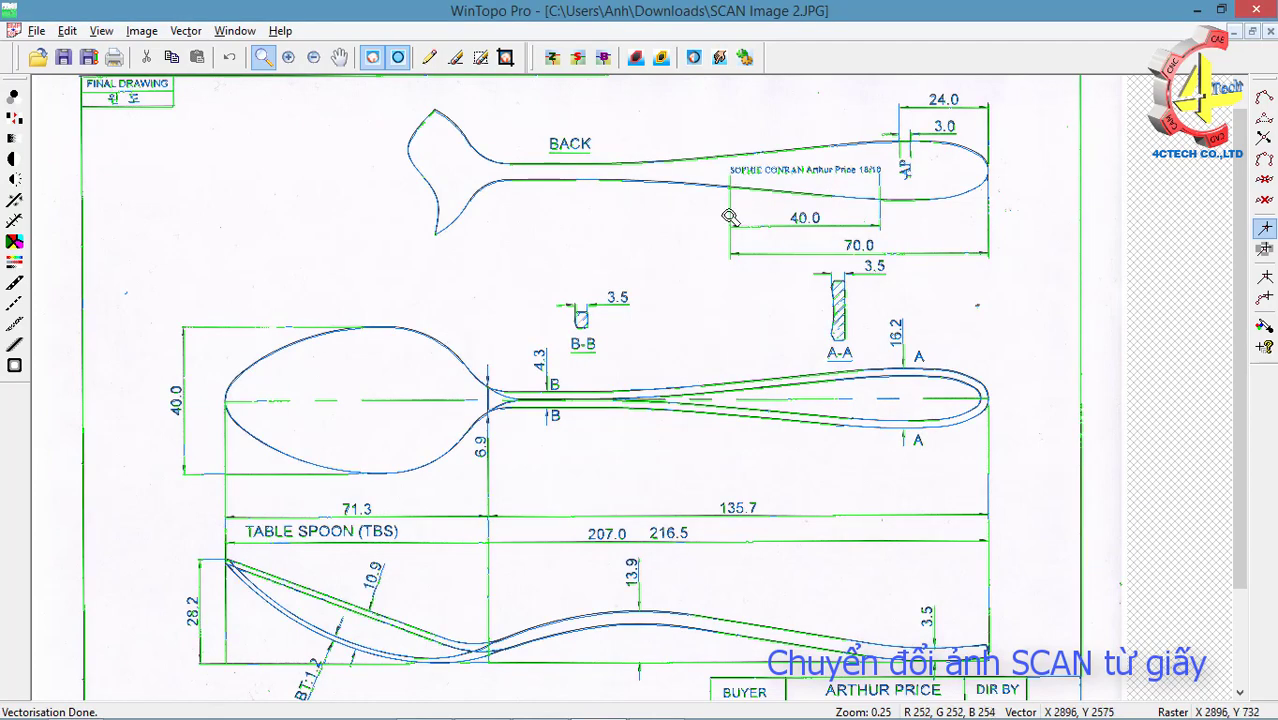
{"action": "left_click", "coordinate": [88, 57]}
{"action": "left_click", "coordinate": [777, 461]}
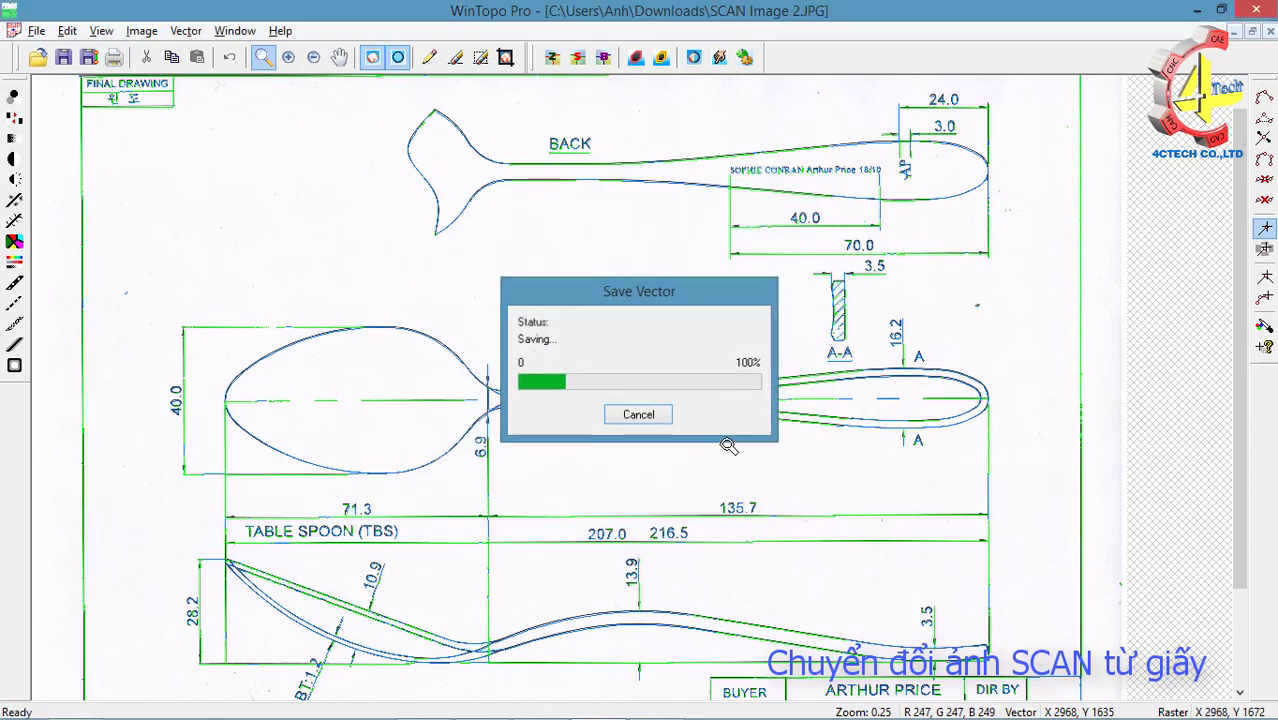
Open SCAN Image 2.dxf in progeCAD from the Downloads folder
{"action": "left_click", "coordinate": [506, 422]}
{"action": "right_click", "coordinate": [506, 422]}
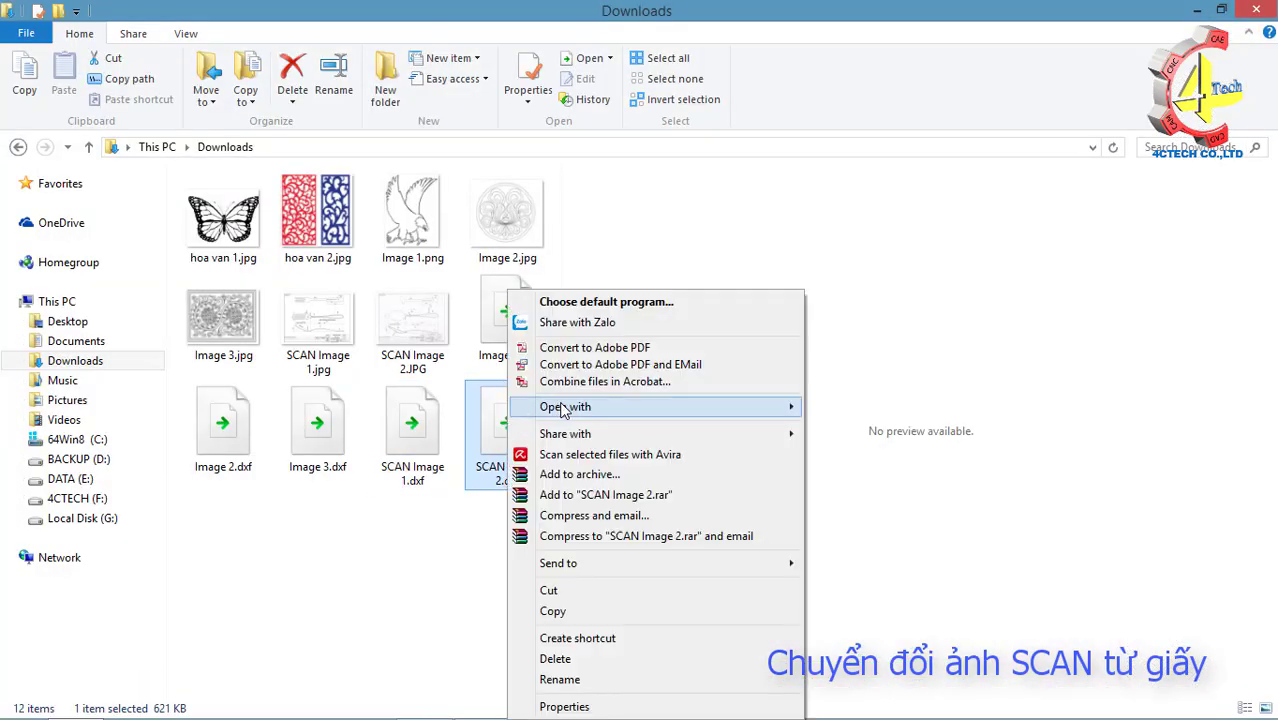
{"action": "left_click", "coordinate": [857, 450]}
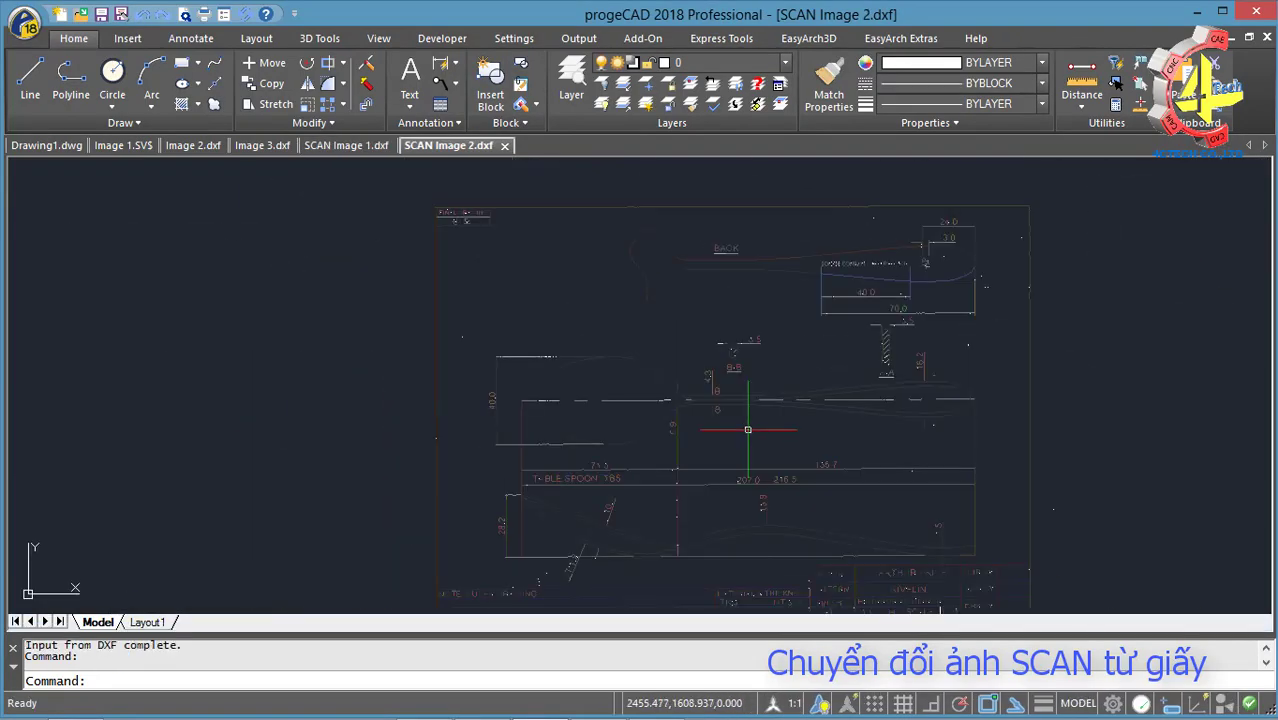
Window-select the whole spoon drawing and apply a new colour from the Color list
{"action": "left_click_drag", "start_coordinate": [470, 247], "coordinate": [987, 596]}
{"action": "left_click", "coordinate": [1040, 63]}
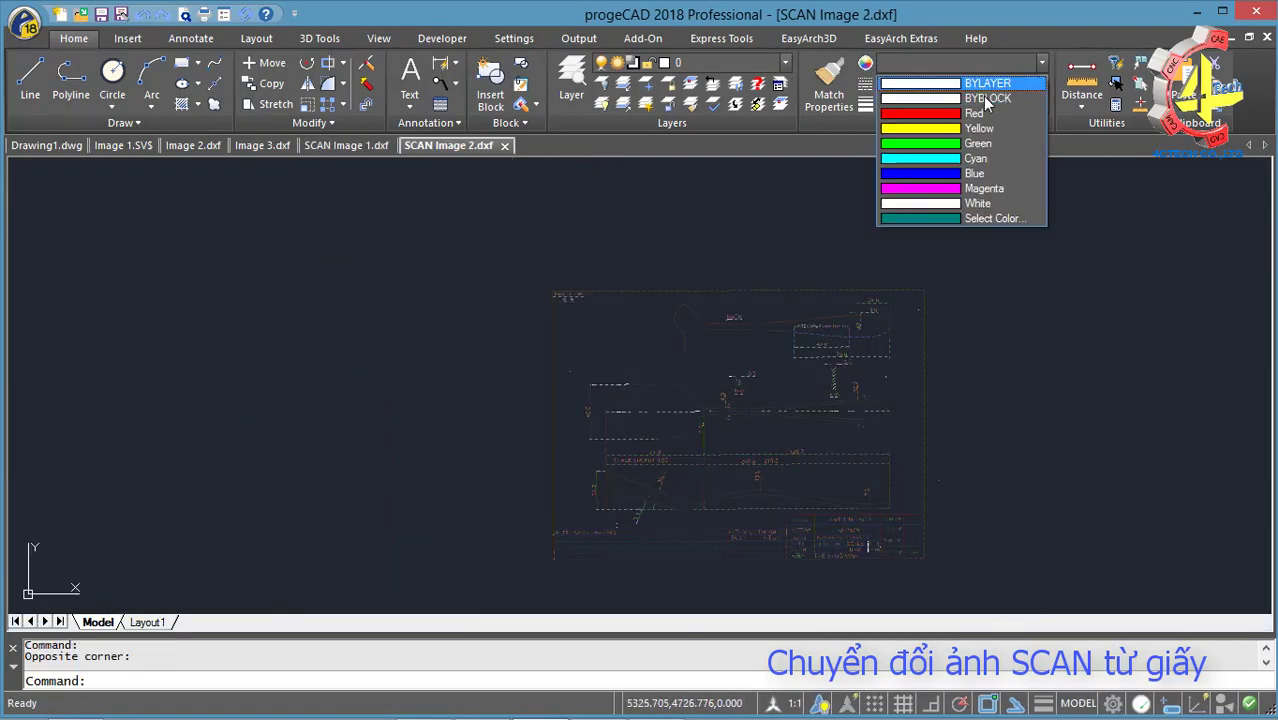
{"action": "left_click", "coordinate": [900, 80]}
{"action": "key", "text": "Escape"}
Select parts of the spoon profile curve and outline to inspect them, clearing each selection
{"action": "scroll", "coordinate": [1049, 362], "scroll_direction": "up", "scroll_amount": 3}
{"action": "scroll", "coordinate": [549, 551], "scroll_direction": "up", "scroll_amount": 3}
{"action": "left_click_drag", "start_coordinate": [549, 551], "coordinate": [518, 468]}
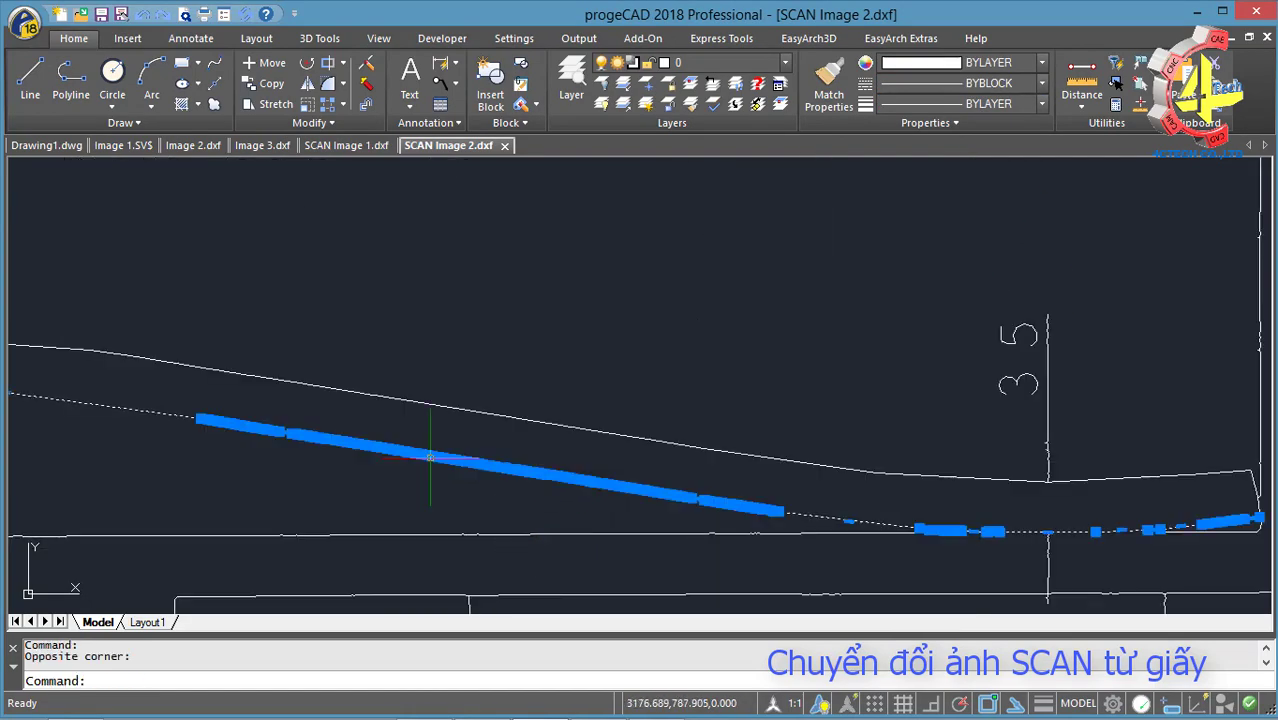
{"action": "scroll", "coordinate": [889, 440], "scroll_direction": "down", "scroll_amount": 3}
{"action": "scroll", "coordinate": [791, 443], "scroll_direction": "down", "scroll_amount": 3}
{"action": "key", "text": "Escape"}
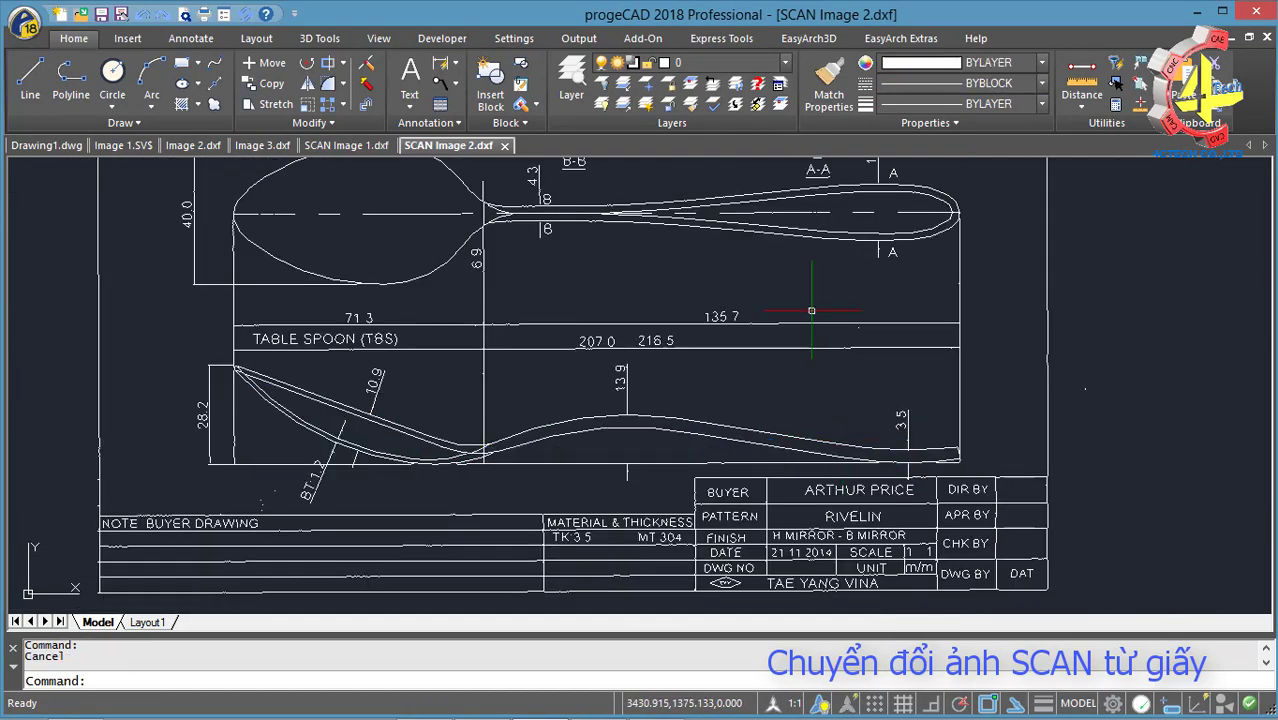
{"action": "scroll", "coordinate": [828, 231], "scroll_direction": "up", "scroll_amount": 3}
{"action": "left_click", "coordinate": [815, 351]}
{"action": "key", "text": "Escape"}
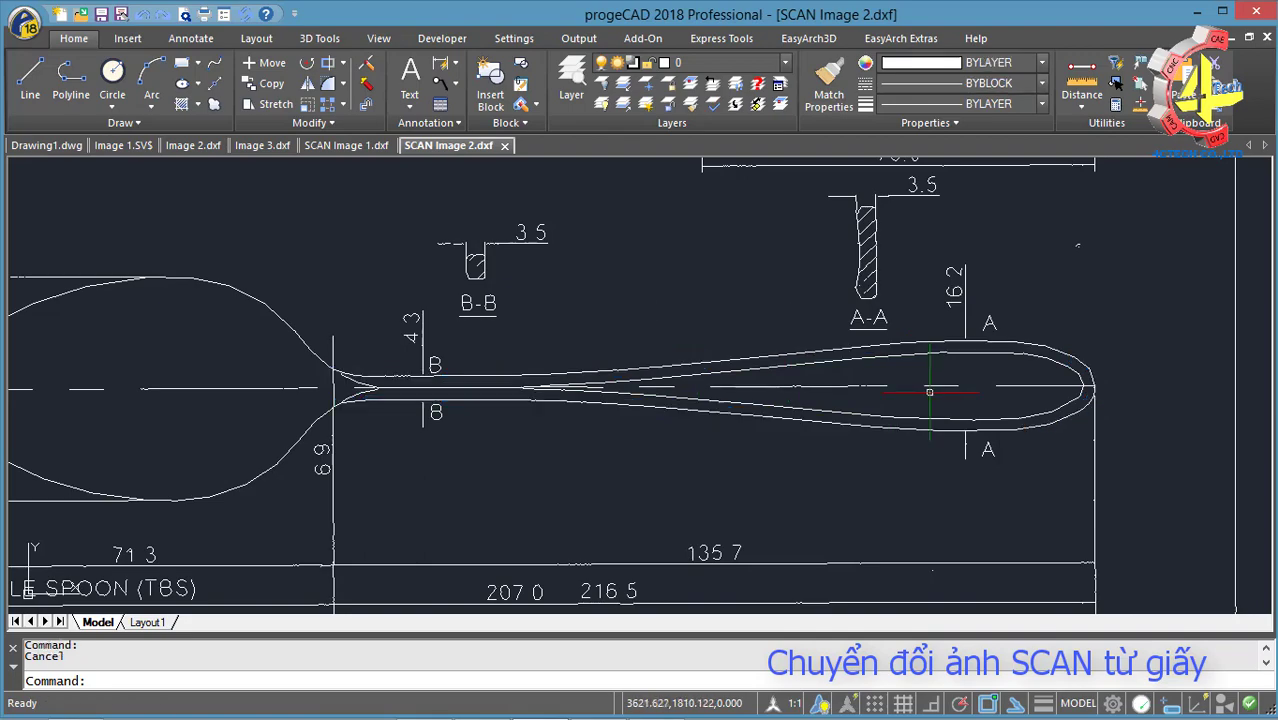
Regenerate the drawing with RE and zoom around the detail
{"action": "type", "text": "RE"}
{"action": "key", "text": "Return"}
{"action": "scroll", "coordinate": [990, 357], "scroll_direction": "up", "scroll_amount": 3}
{"action": "scroll", "coordinate": [990, 357], "scroll_direction": "down", "scroll_amount": 5}
{"action": "scroll", "coordinate": [1078, 265], "scroll_direction": "up", "scroll_amount": 5}
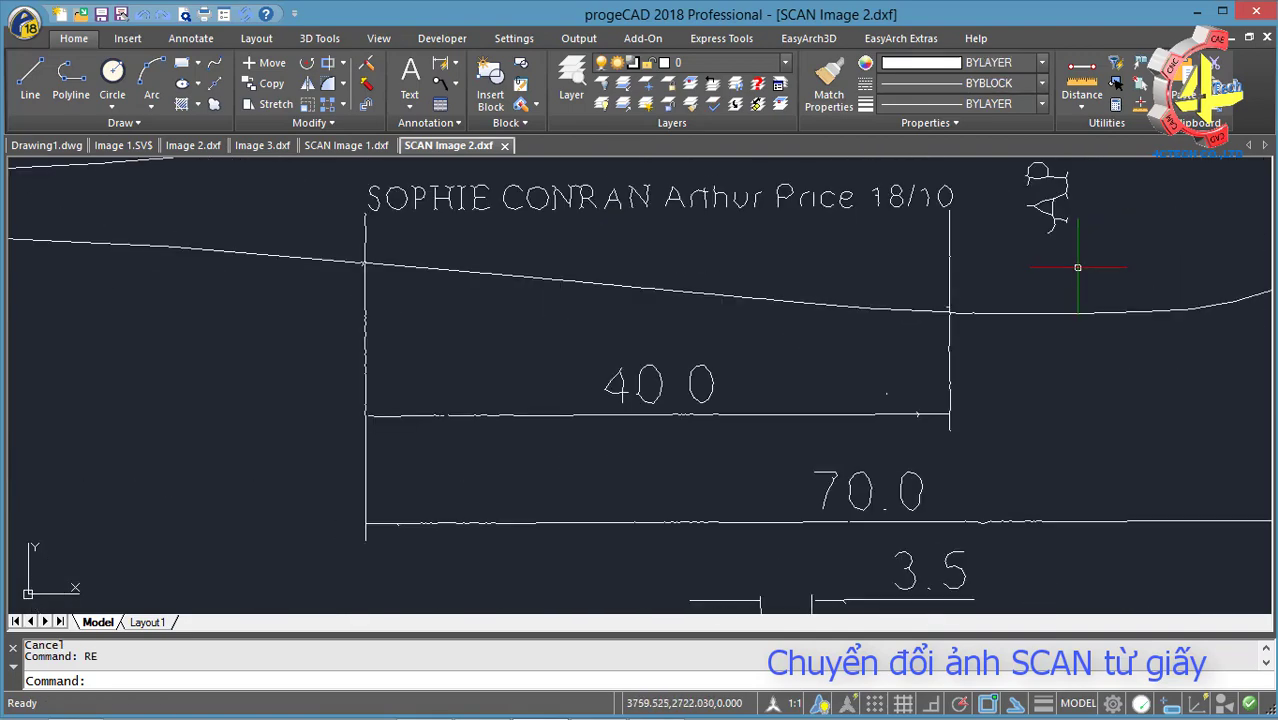
{"action": "scroll", "coordinate": [941, 345], "scroll_direction": "down", "scroll_amount": 3}
{"action": "scroll", "coordinate": [930, 342], "scroll_direction": "down", "scroll_amount": 2}
Open the butterfly image hoa van 1.jpg in WinTopo Pro at zoom 1
{"action": "left_click", "coordinate": [668, 703]}
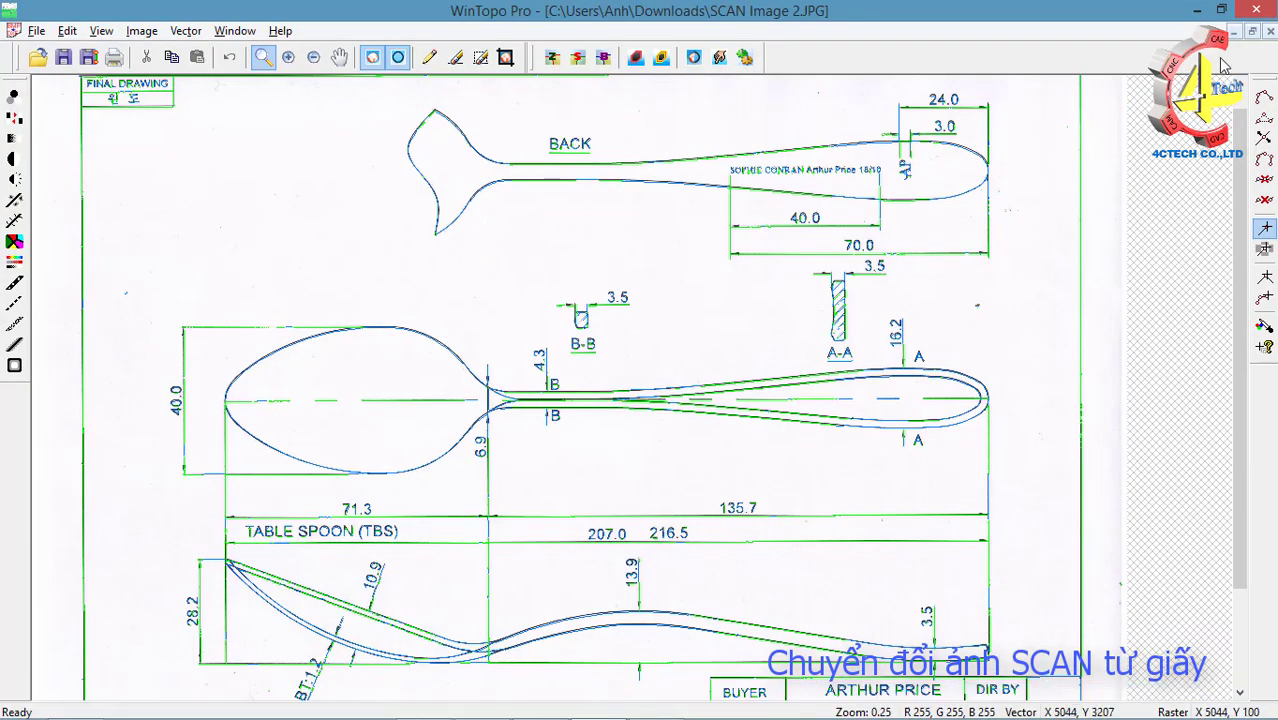
{"action": "left_click", "coordinate": [37, 58]}
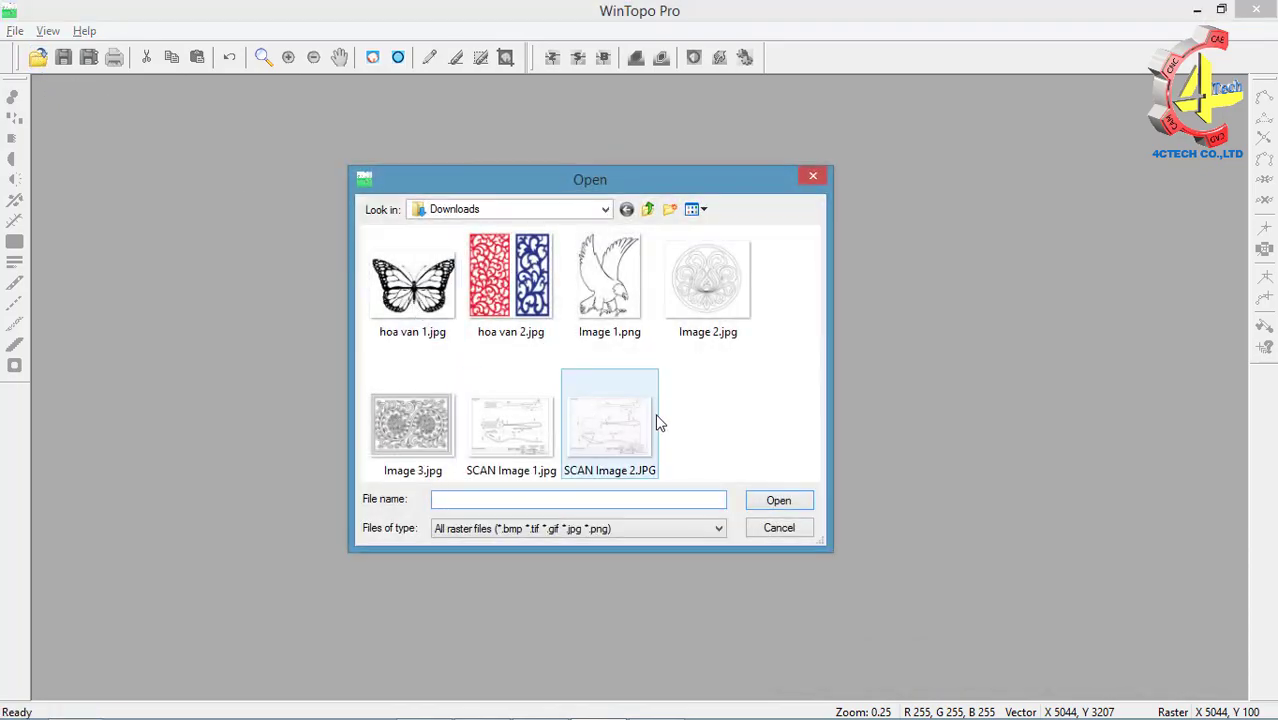
{"action": "left_click", "coordinate": [412, 285]}
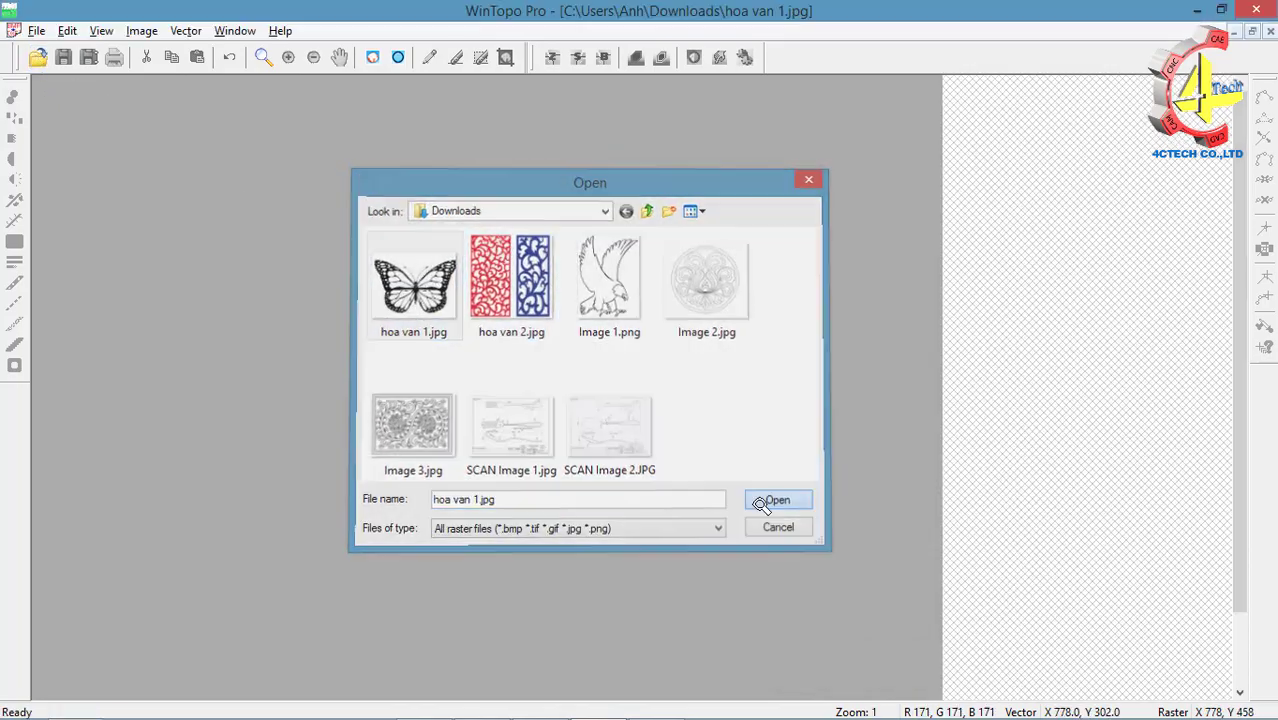
{"action": "left_click", "coordinate": [778, 500]}
{"action": "right_click", "coordinate": [789, 429]}
{"action": "left_click", "coordinate": [256, 207]}
{"action": "right_click", "coordinate": [565, 318]}
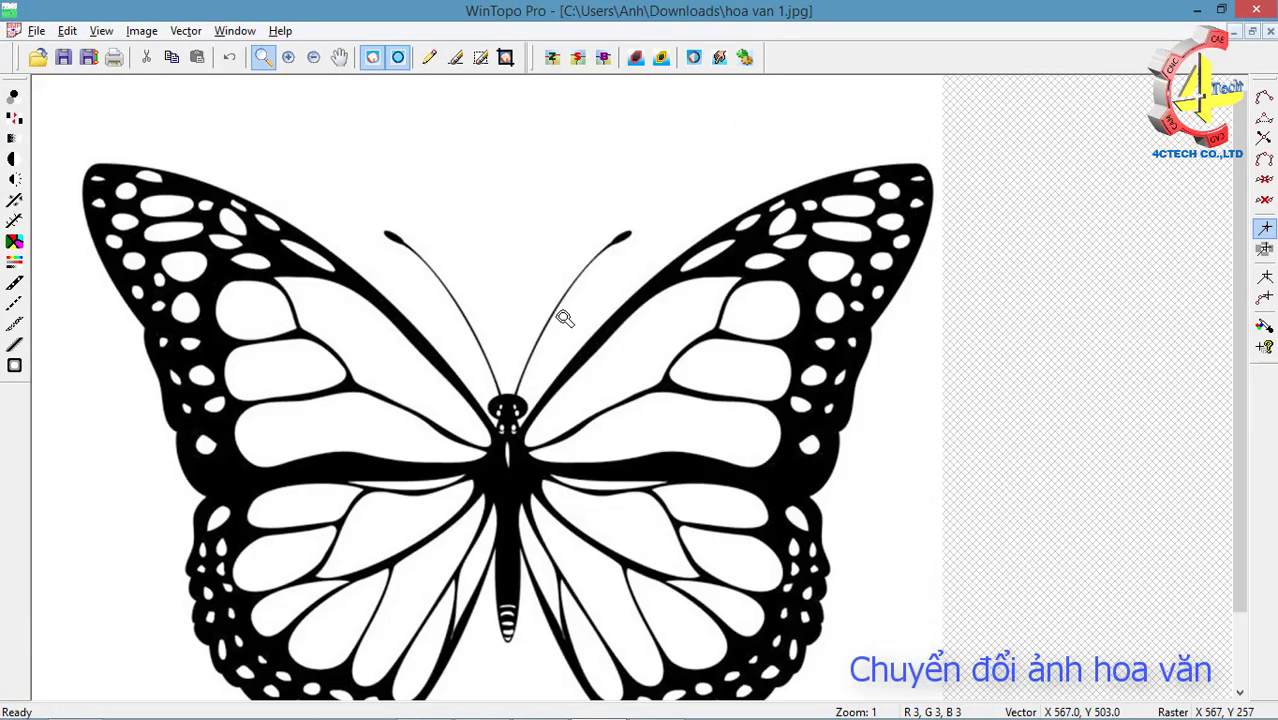
Invert the butterfly image to a negative and apply the colour threshold
{"action": "left_click", "coordinate": [18, 119]}
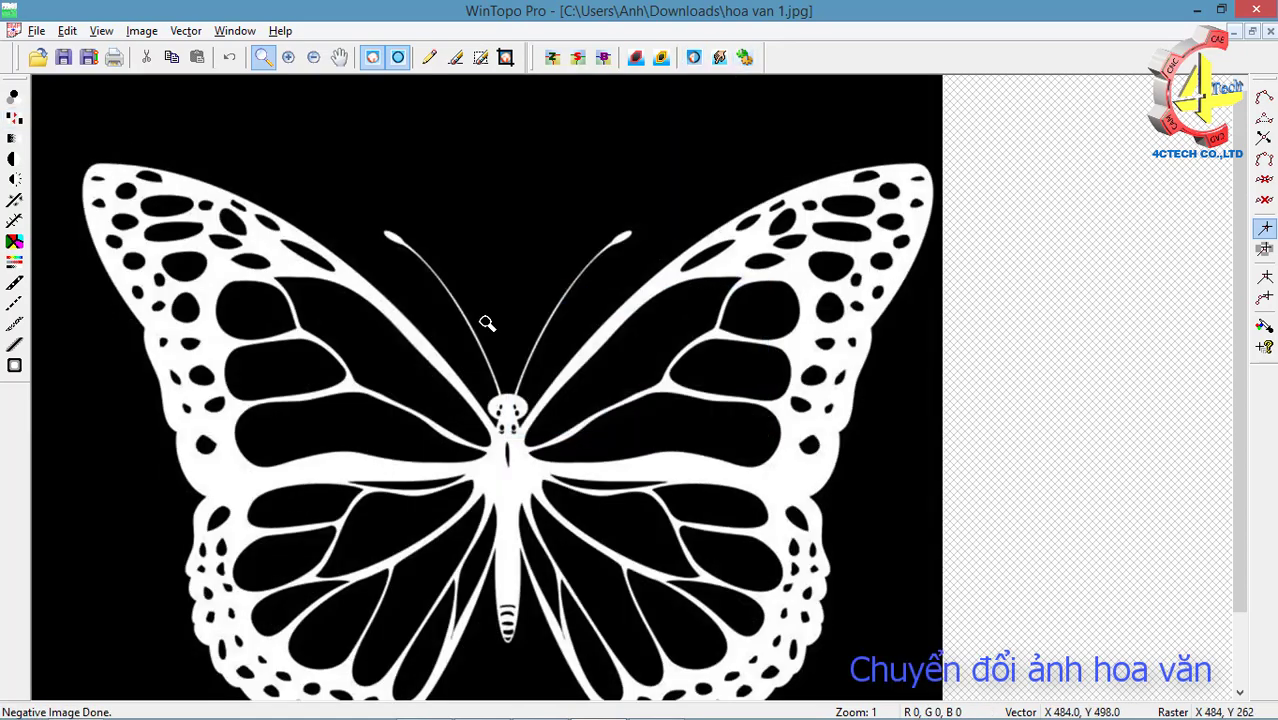
{"action": "left_click", "coordinate": [15, 240]}
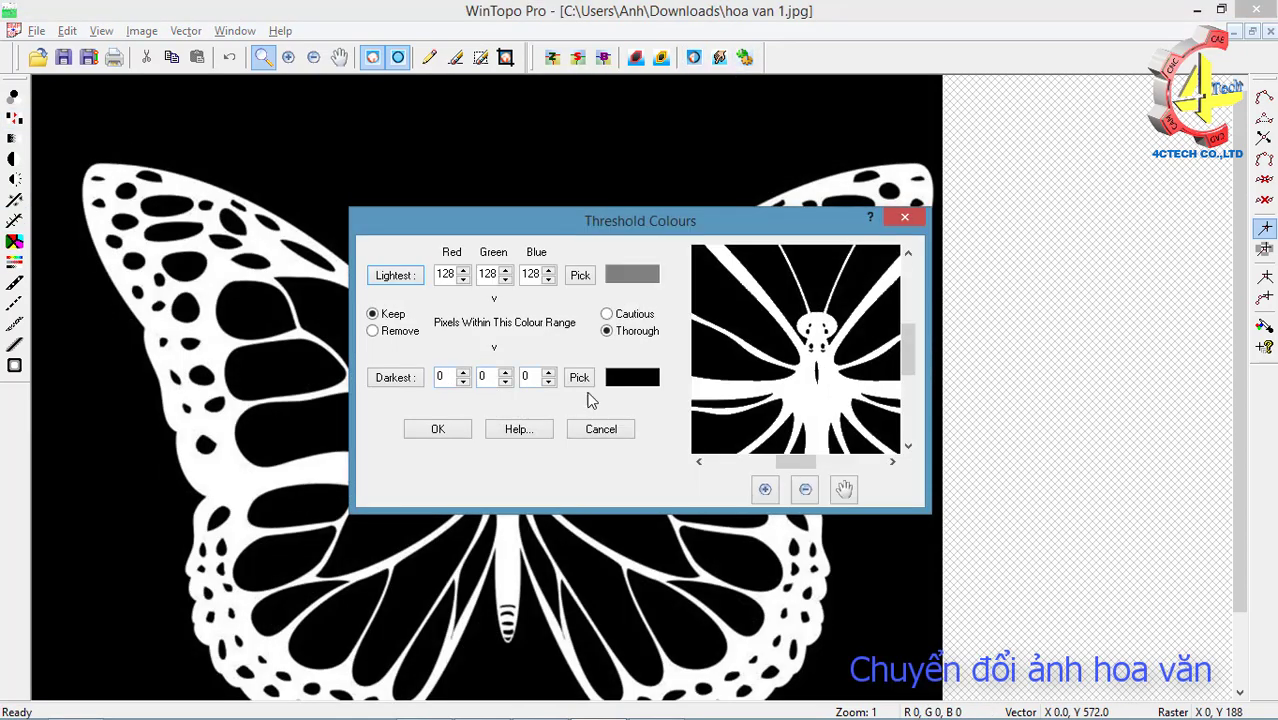
{"action": "left_click", "coordinate": [440, 429]}
Edge-detect solid areas with size 3 pixels and check the resulting outlines
{"action": "left_click", "coordinate": [15, 365]}
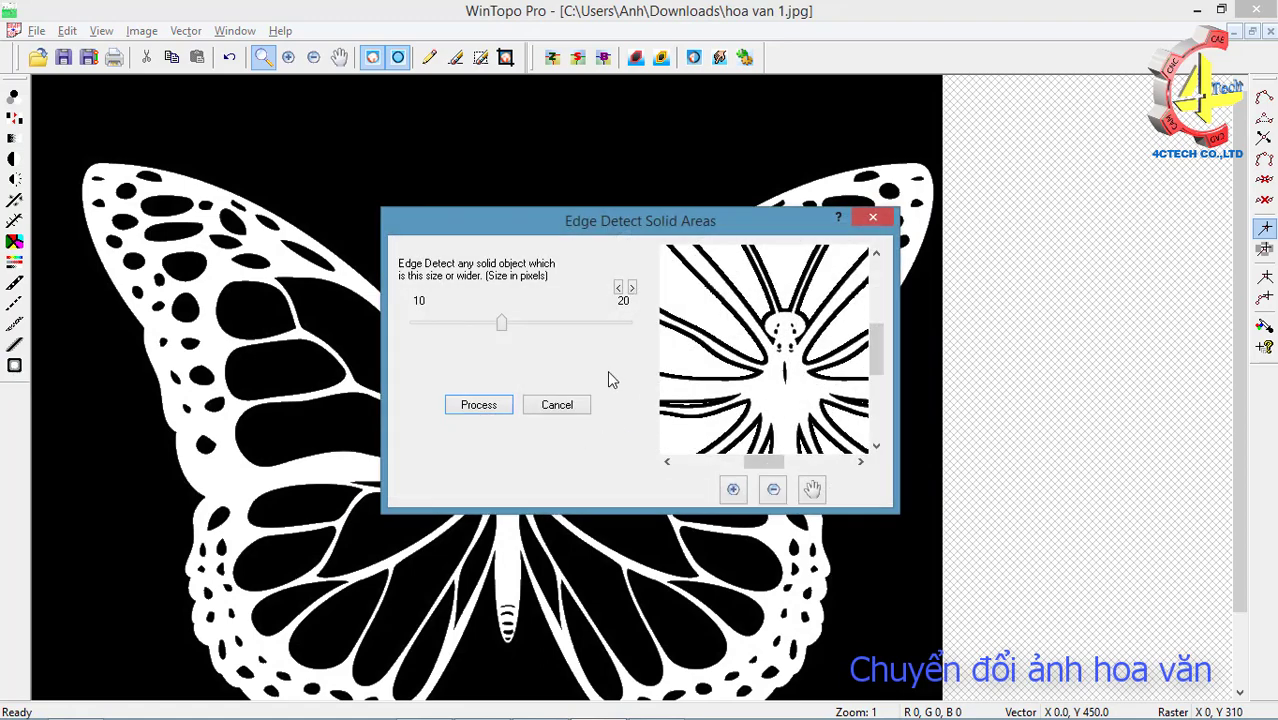
{"action": "left_click", "coordinate": [733, 489]}
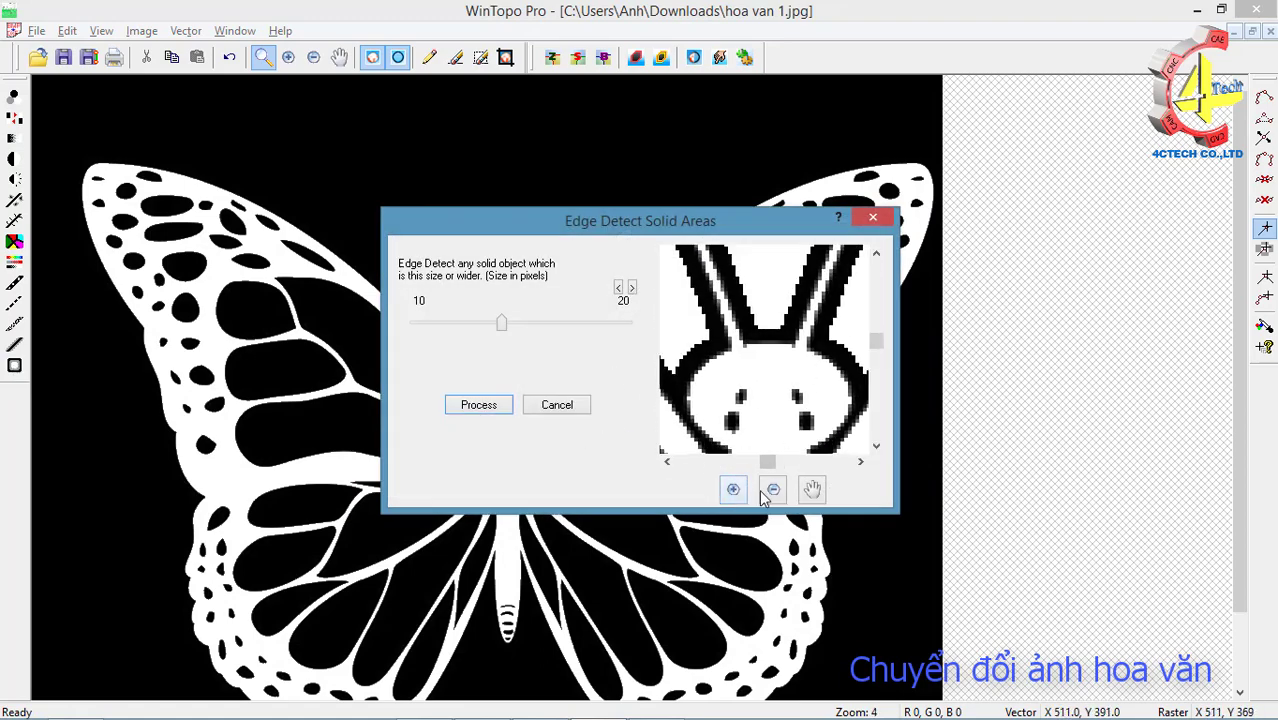
{"action": "left_click", "coordinate": [773, 489]}
{"action": "left_click_drag", "start_coordinate": [501, 322], "coordinate": [414, 322]}
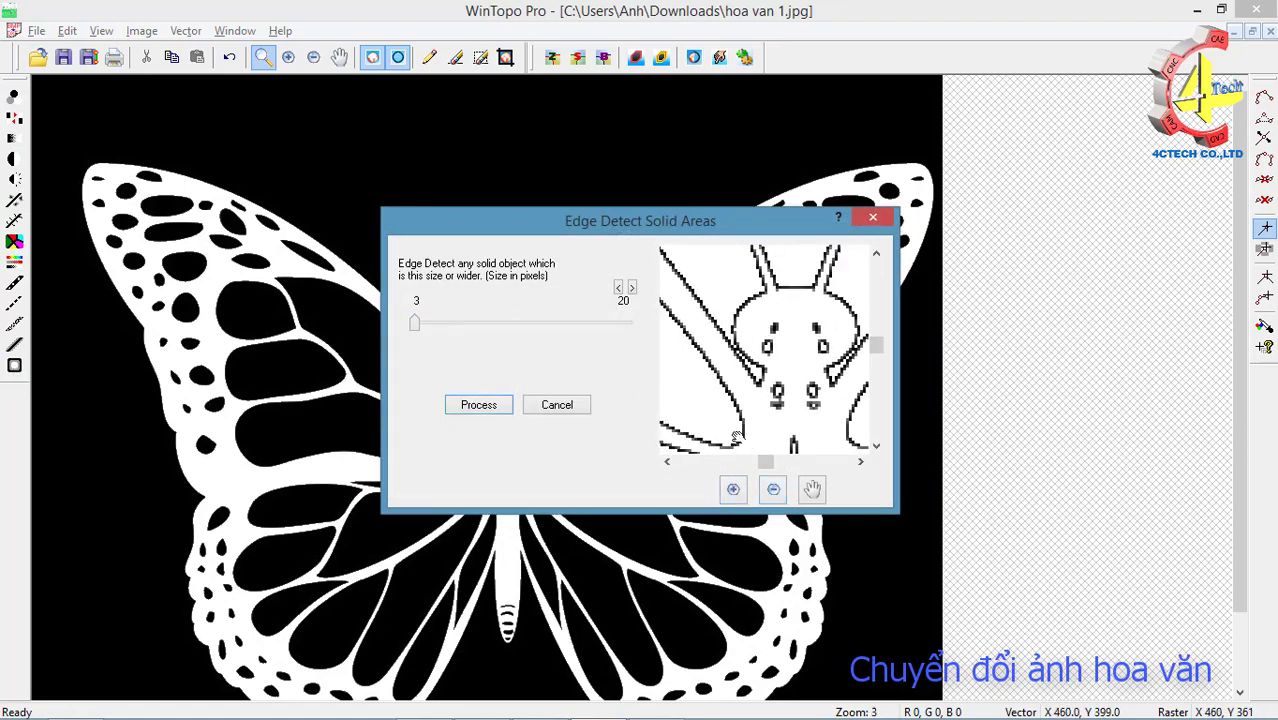
{"action": "left_click", "coordinate": [773, 489]}
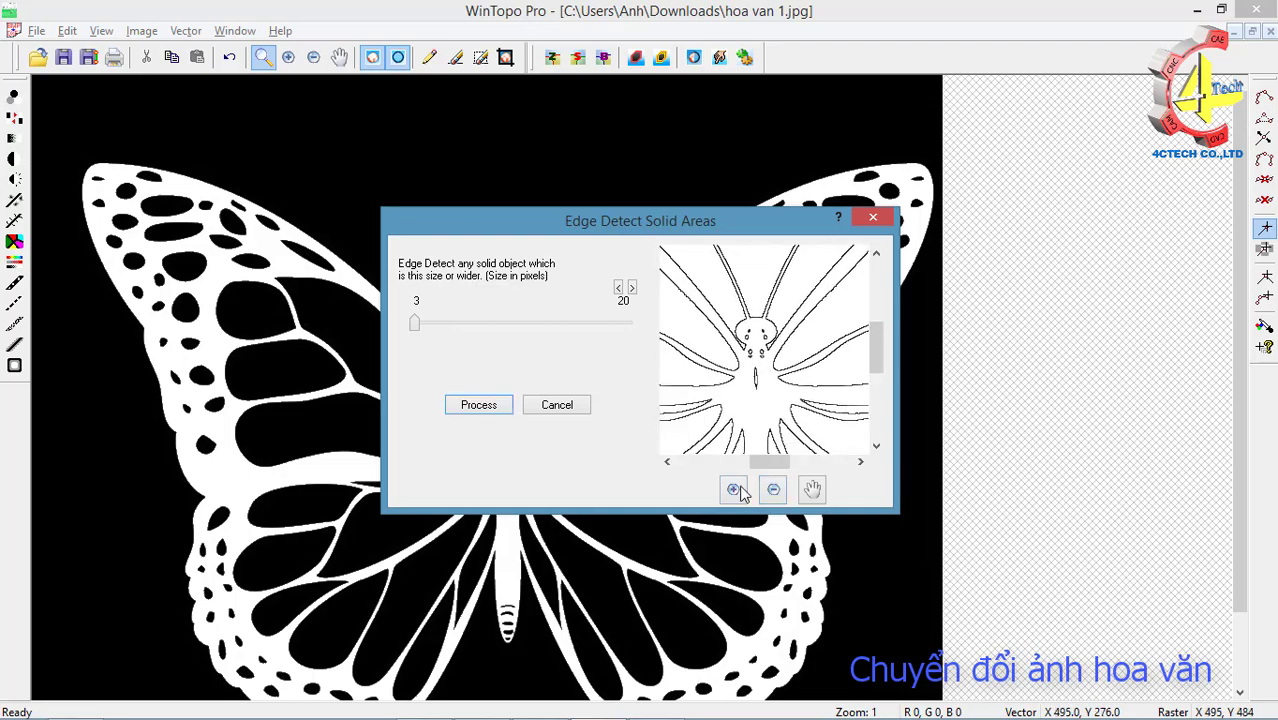
{"action": "left_click", "coordinate": [478, 404]}
{"action": "left_click", "coordinate": [713, 366]}
{"action": "right_click", "coordinate": [713, 368]}
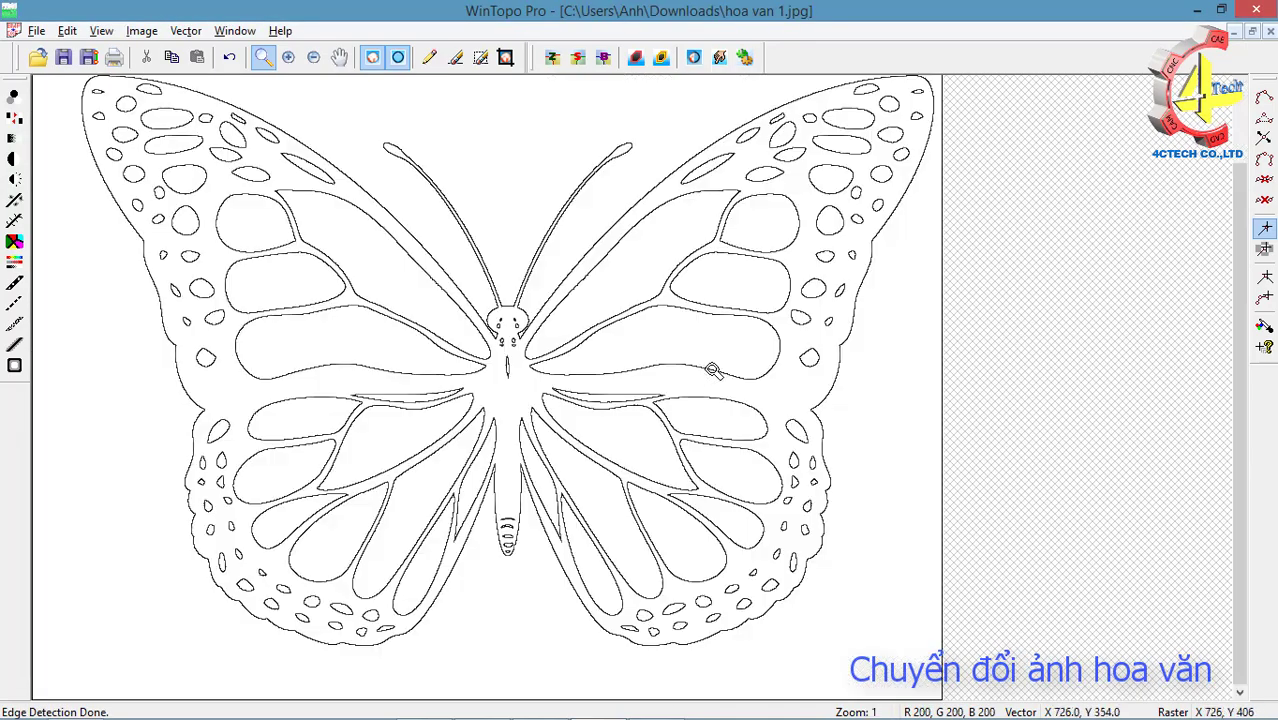
Vectorise the butterfly outlines and save them as hoa van 1.dxf
{"action": "left_click", "coordinate": [744, 57]}
{"action": "key", "text": "Escape"}
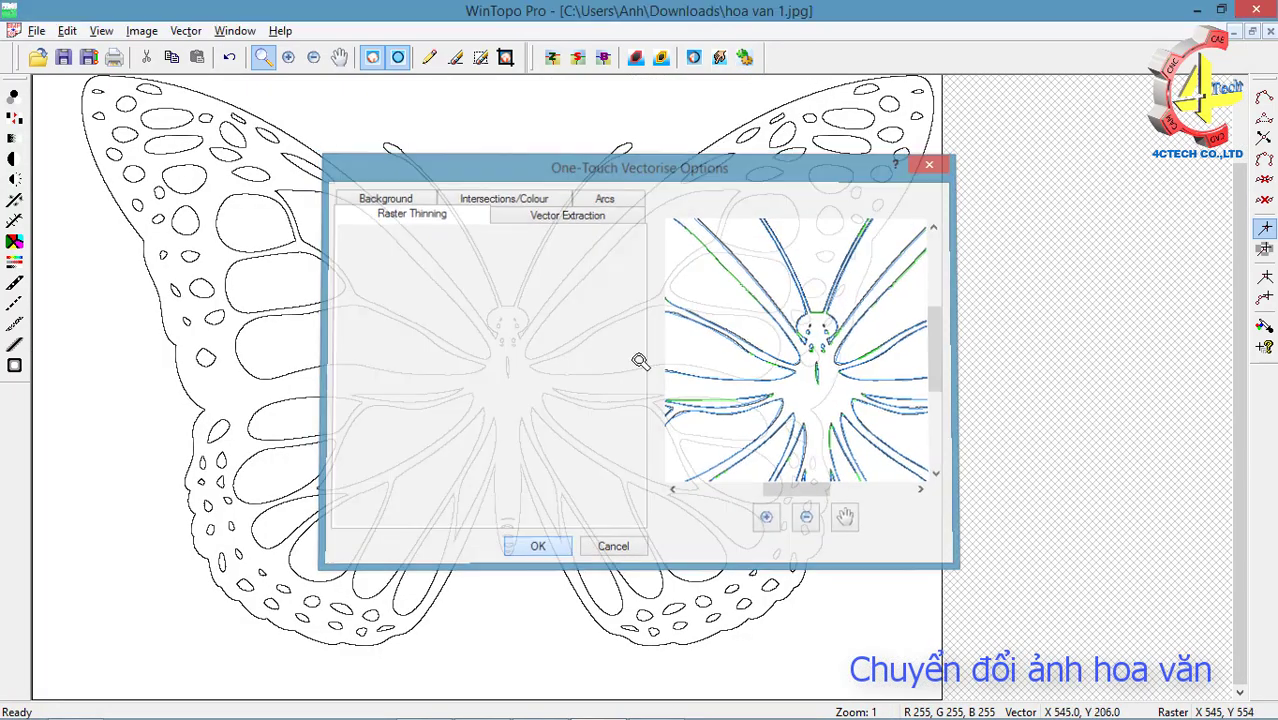
{"action": "left_click", "coordinate": [718, 58]}
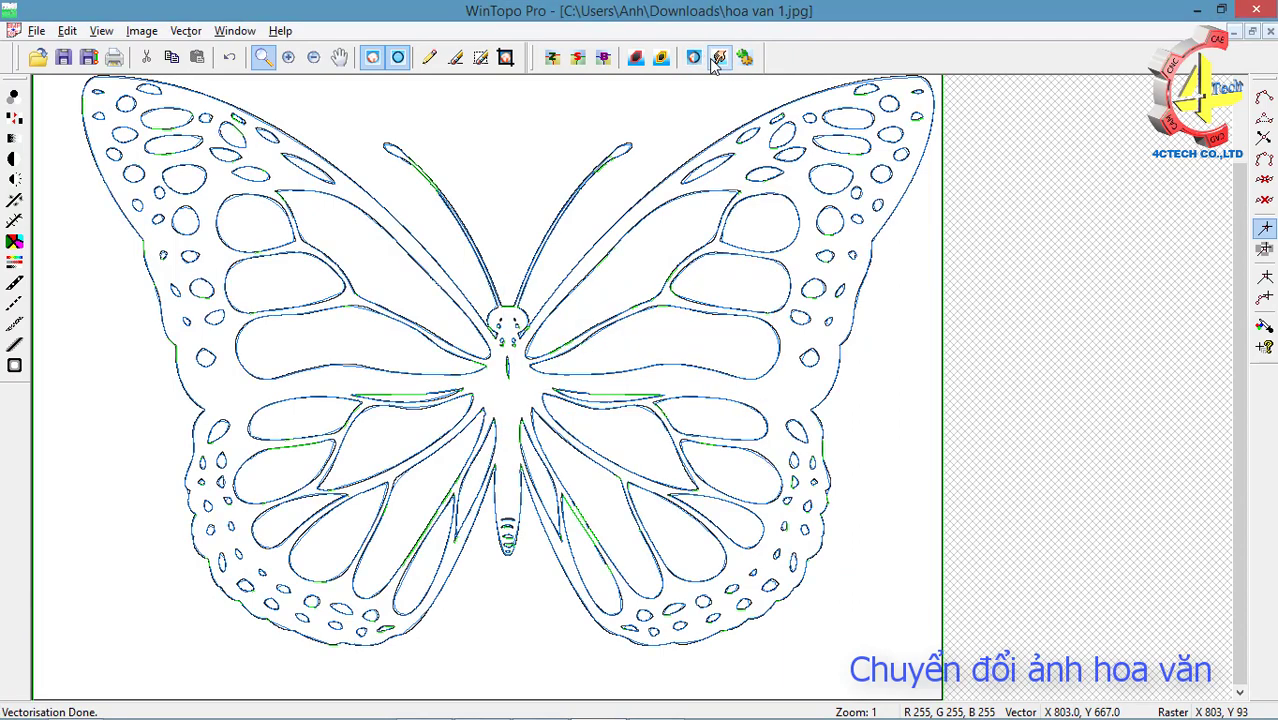
{"action": "left_click", "coordinate": [90, 59]}
{"action": "left_click", "coordinate": [762, 465]}
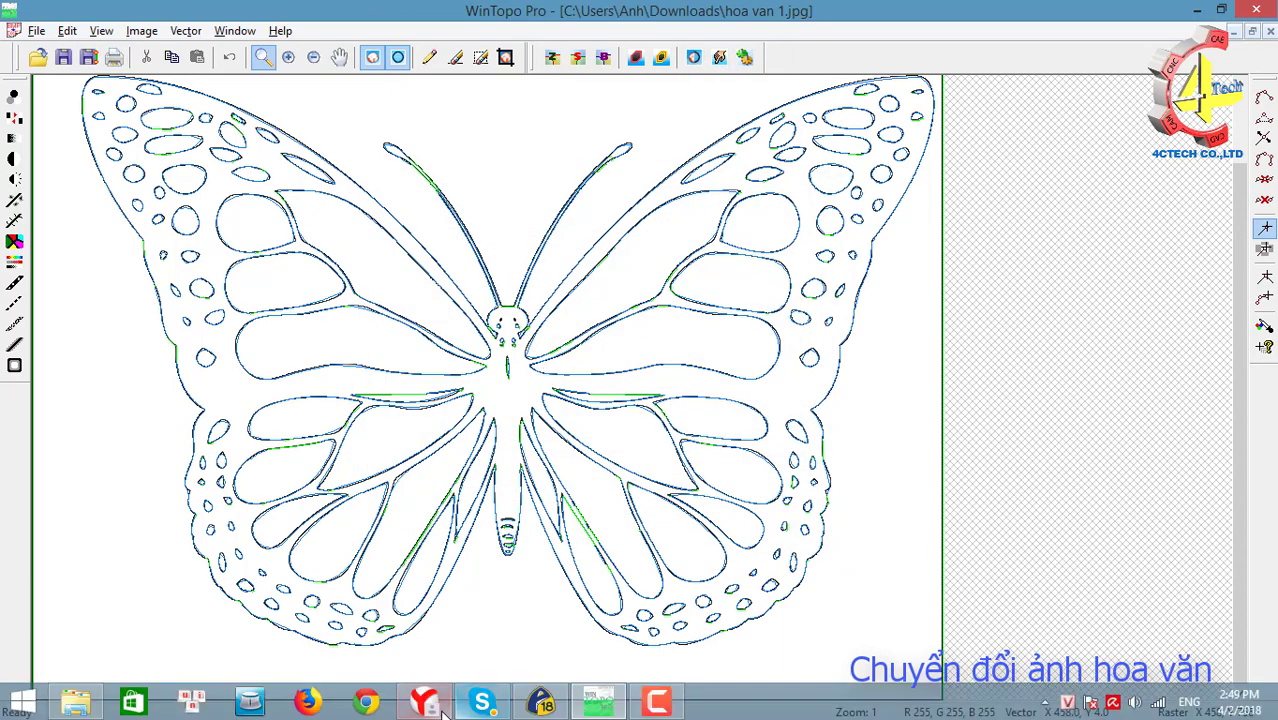
Open hoa van 1.dxf in progeCAD from File Explorer
{"action": "left_click", "coordinate": [75, 704]}
{"action": "left_click", "coordinate": [221, 557]}
{"action": "right_click", "coordinate": [221, 557]}
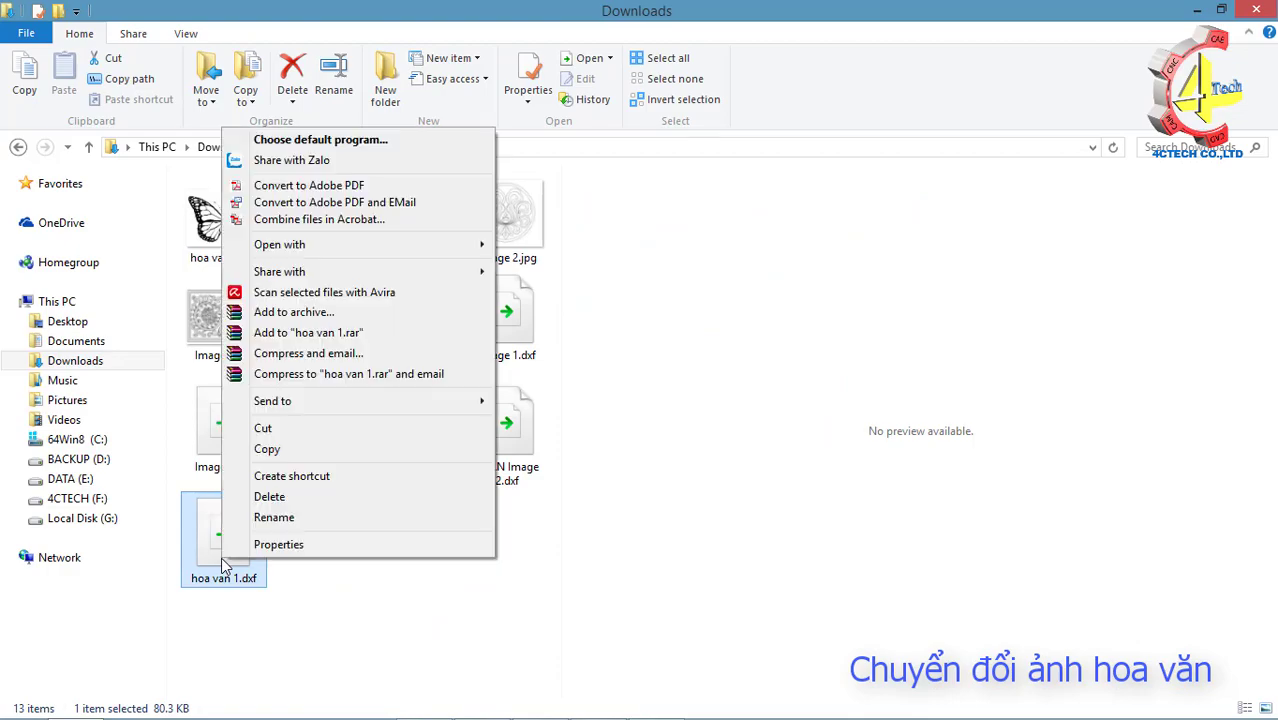
{"action": "mouse_move", "coordinate": [280, 244]}
{"action": "left_click", "coordinate": [560, 286]}
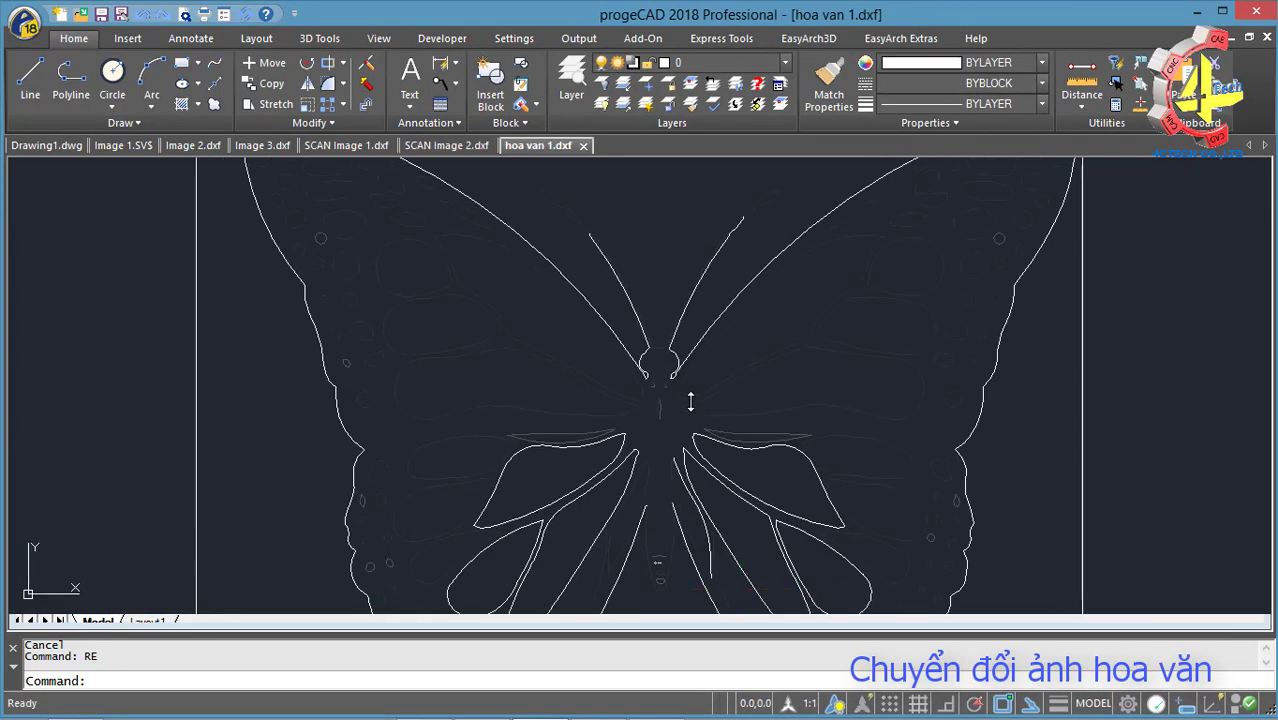
Window-select the whole butterfly drawing and frame and set its colour to ByLayer
{"action": "left_click_drag", "start_coordinate": [483, 258], "coordinate": [895, 575]}
{"action": "left_click", "coordinate": [1000, 62]}
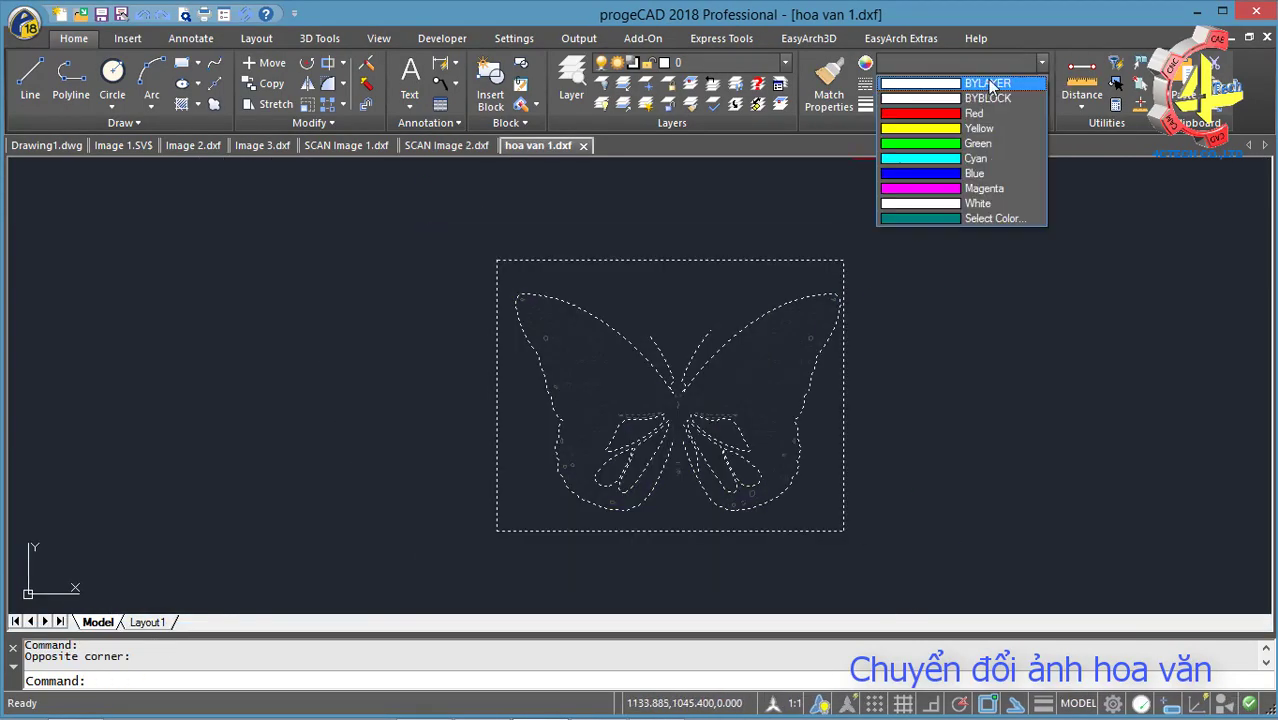
{"action": "left_click", "coordinate": [960, 81]}
{"action": "key", "text": "Escape"}
Zoom in and select the curves around the wing holes to inspect the outlines
{"action": "scroll", "coordinate": [905, 376], "scroll_direction": "up", "scroll_amount": 5}
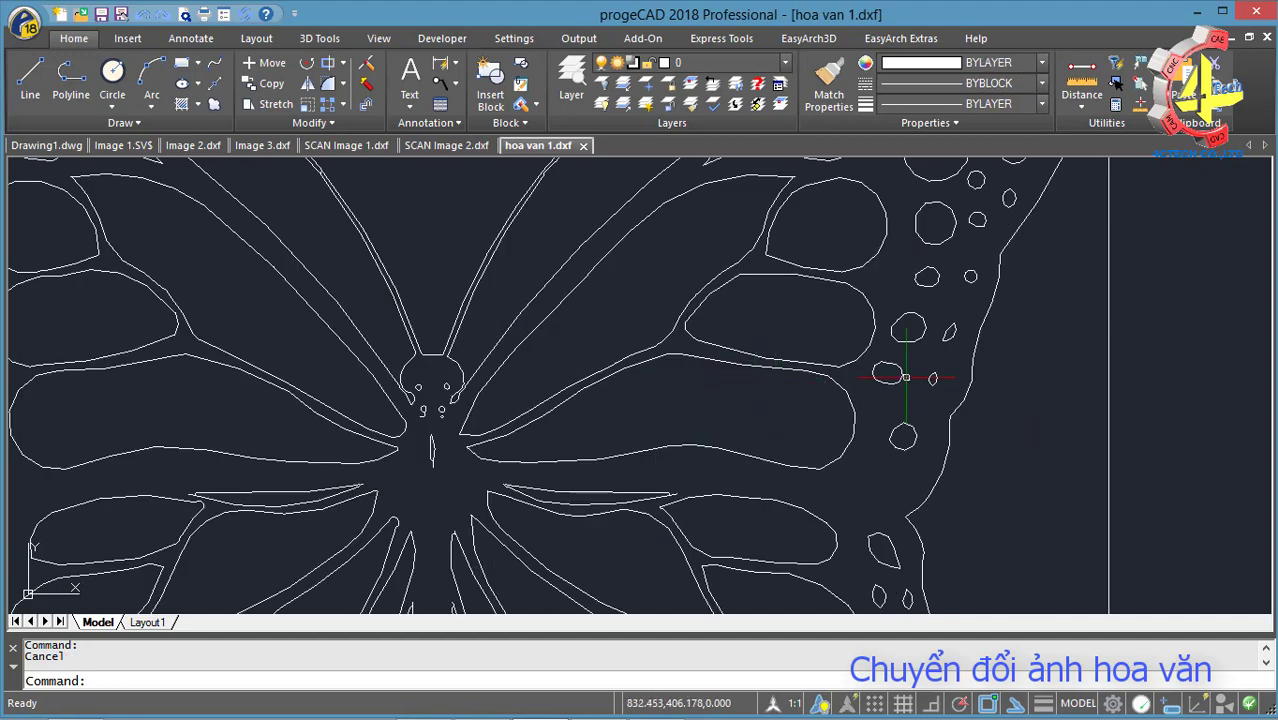
{"action": "type", "text": "T"}
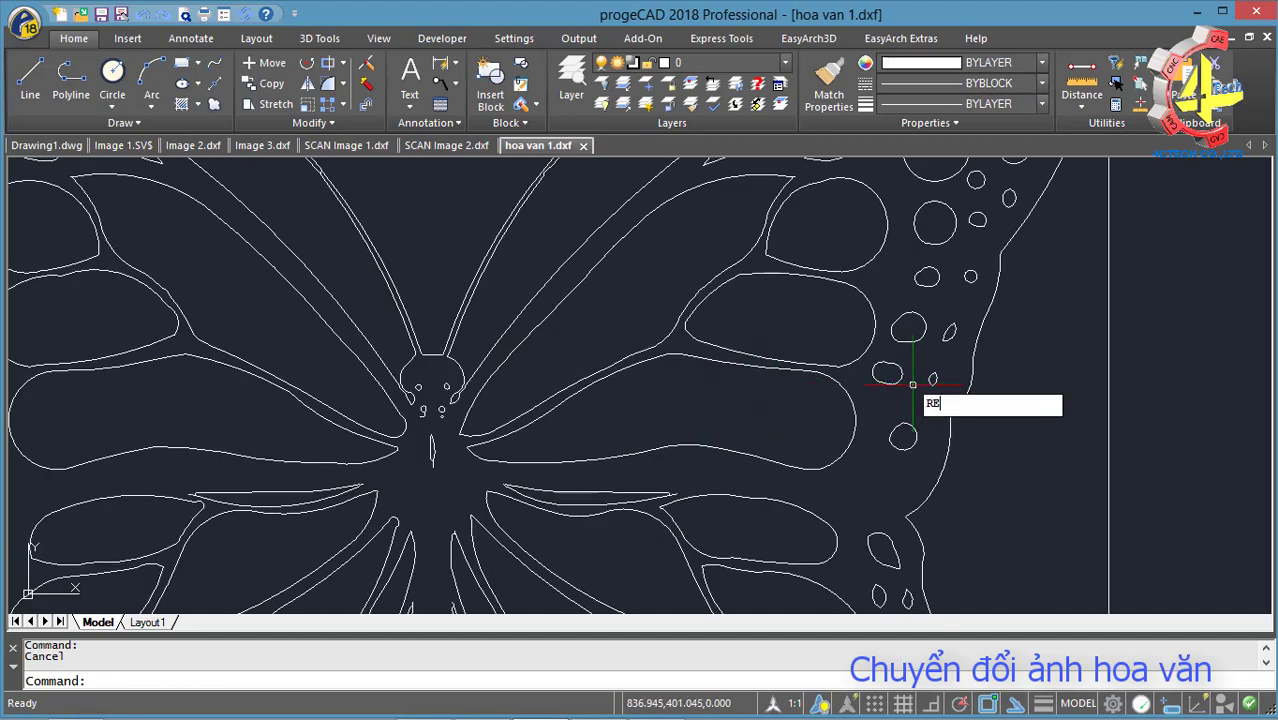
{"action": "scroll", "coordinate": [915, 370], "scroll_direction": "up", "scroll_amount": 4}
{"action": "left_click_drag", "start_coordinate": [933, 297], "coordinate": [650, 323]}
{"action": "scroll", "coordinate": [649, 323], "scroll_direction": "down", "scroll_amount": 3}
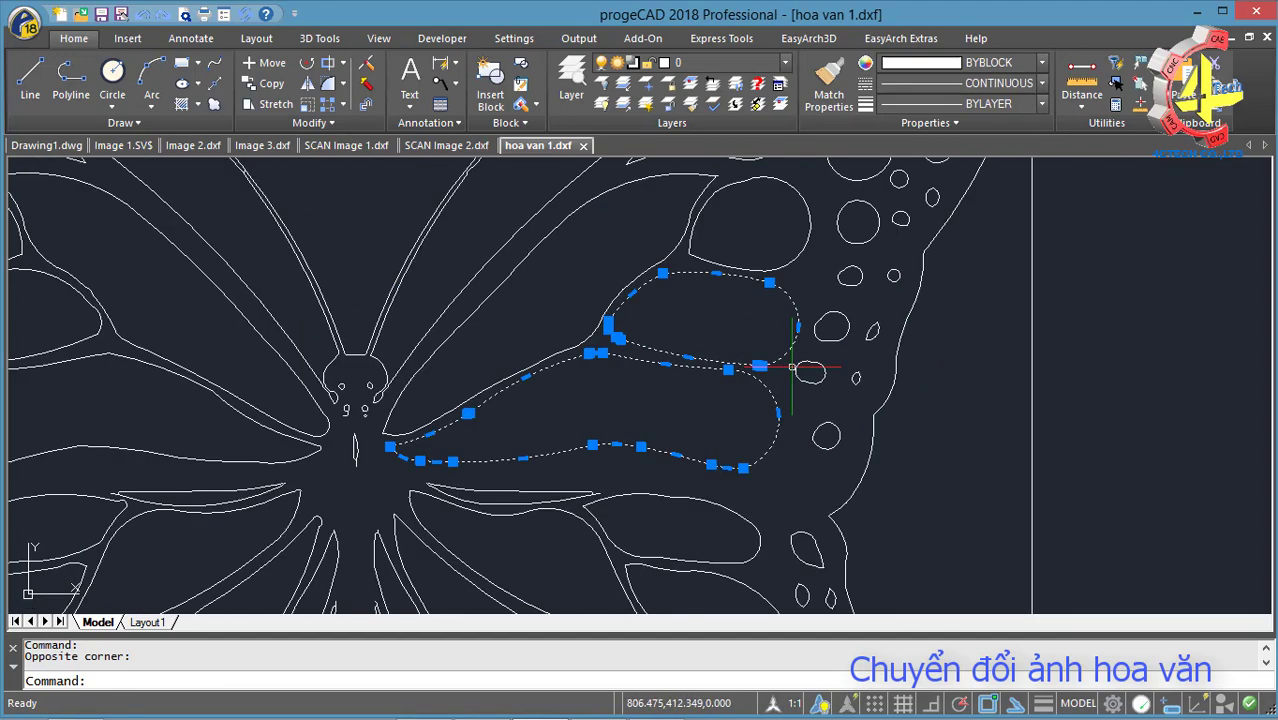
{"action": "key", "text": "Escape"}
{"action": "scroll", "coordinate": [656, 400], "scroll_direction": "down", "scroll_amount": 3}
{"action": "scroll", "coordinate": [699, 400], "scroll_direction": "up", "scroll_amount": 5}
{"action": "scroll", "coordinate": [883, 267], "scroll_direction": "down", "scroll_amount": 2}
{"action": "scroll", "coordinate": [883, 267], "scroll_direction": "down", "scroll_amount": 3}
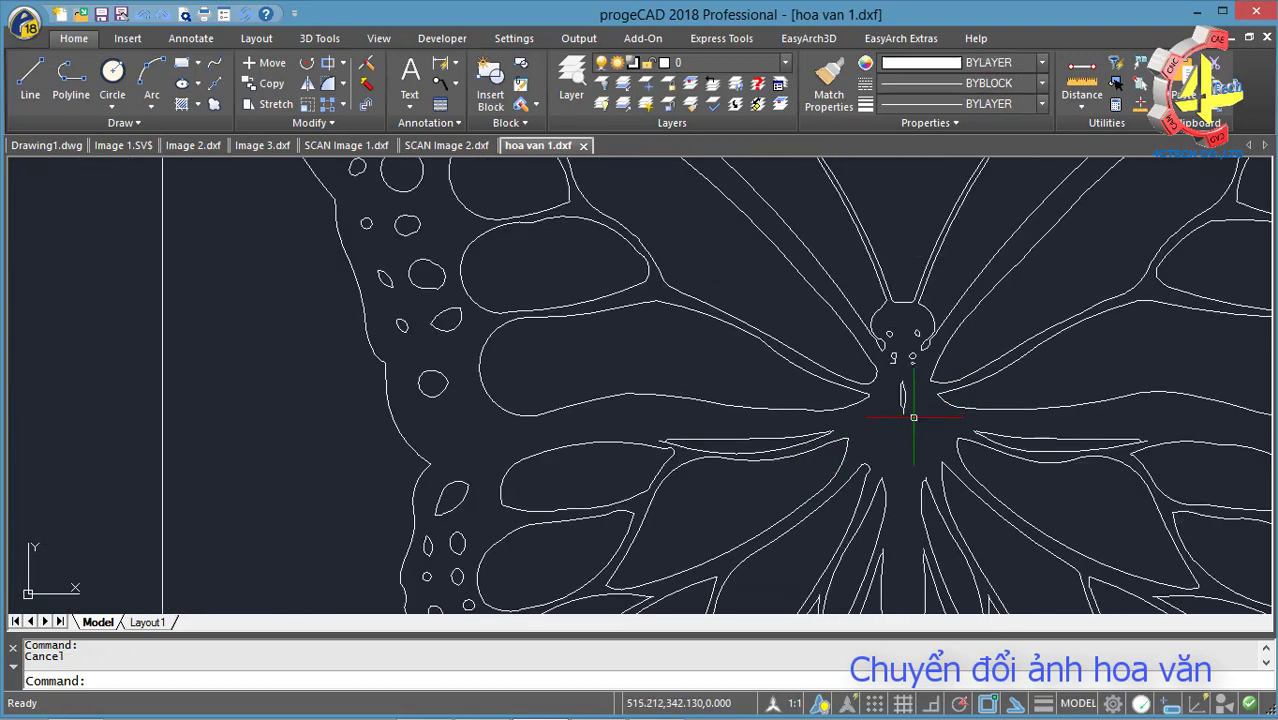
{"action": "scroll", "coordinate": [414, 285], "scroll_direction": "up", "scroll_amount": 4}
{"action": "scroll", "coordinate": [414, 357], "scroll_direction": "down", "scroll_amount": 5}
{"action": "scroll", "coordinate": [642, 380], "scroll_direction": "down", "scroll_amount": 2}
{"action": "scroll", "coordinate": [814, 540], "scroll_direction": "up", "scroll_amount": 2}
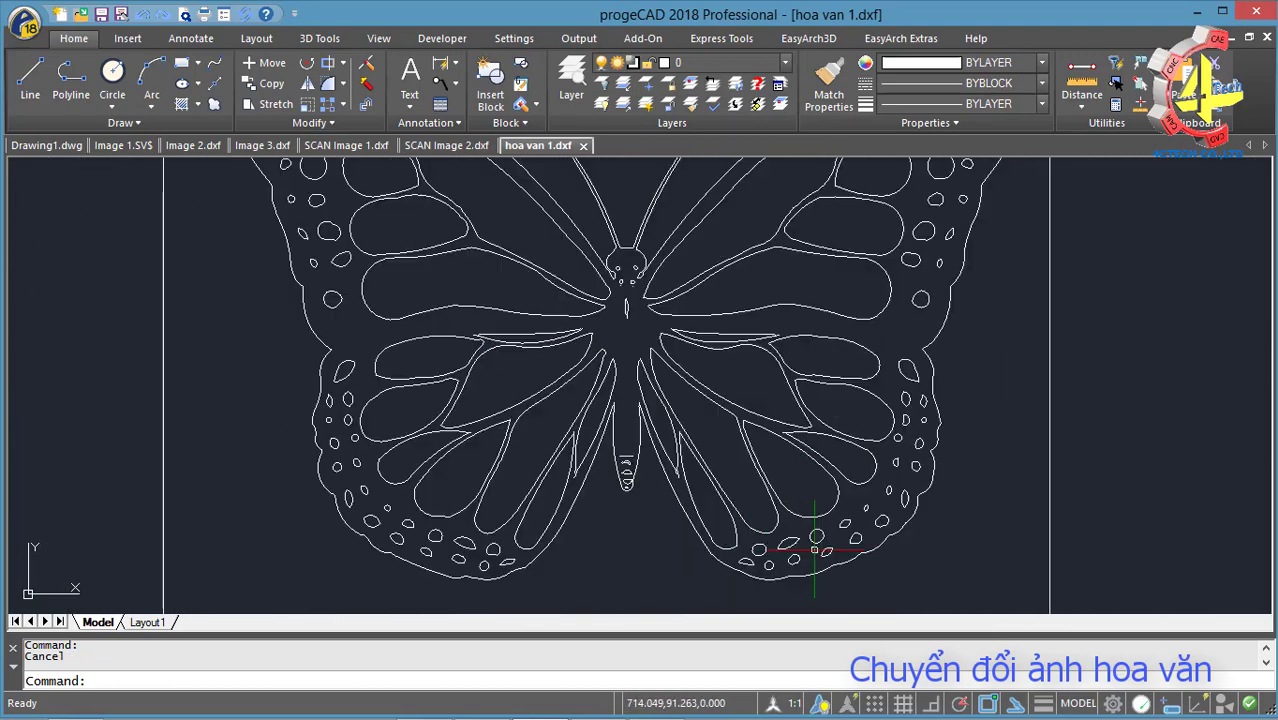
{"action": "scroll", "coordinate": [759, 467], "scroll_direction": "down", "scroll_amount": 3}
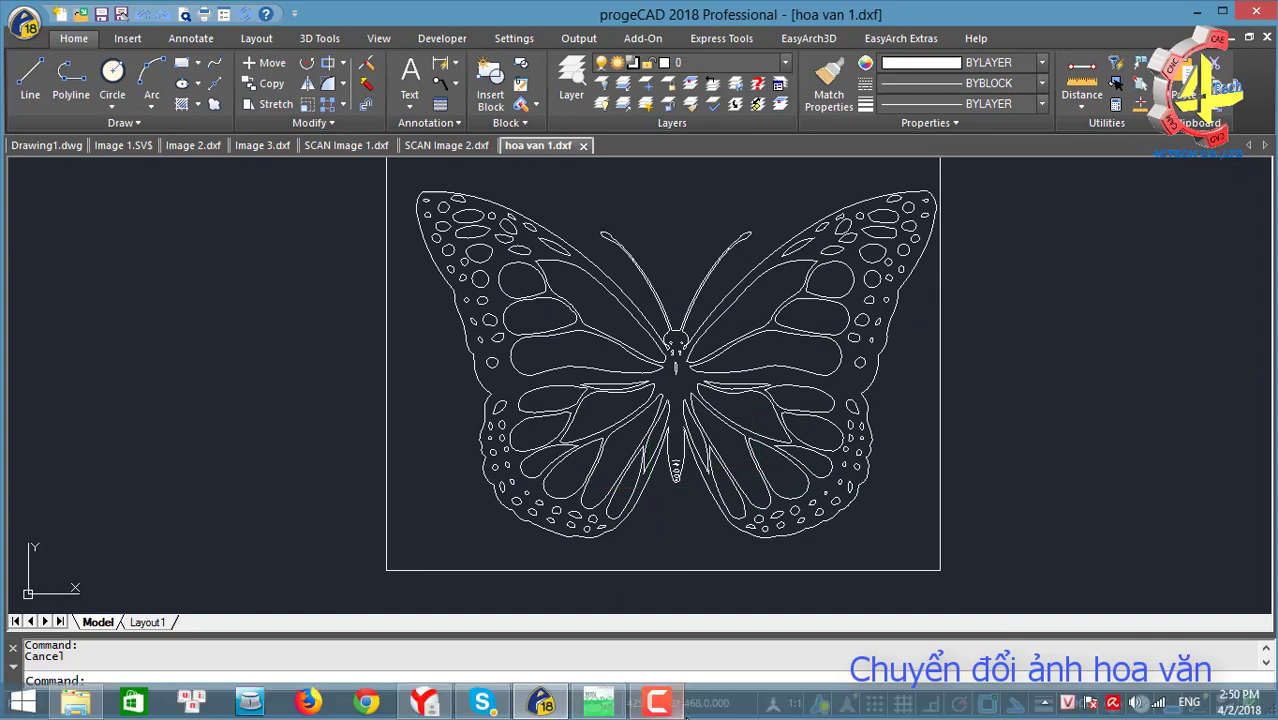
{"action": "key", "text": "alt+Tab"}
Close the butterfly image without saving and open hoa van 2.jpg
{"action": "left_click", "coordinate": [1270, 31]}
{"action": "left_click", "coordinate": [653, 418]}
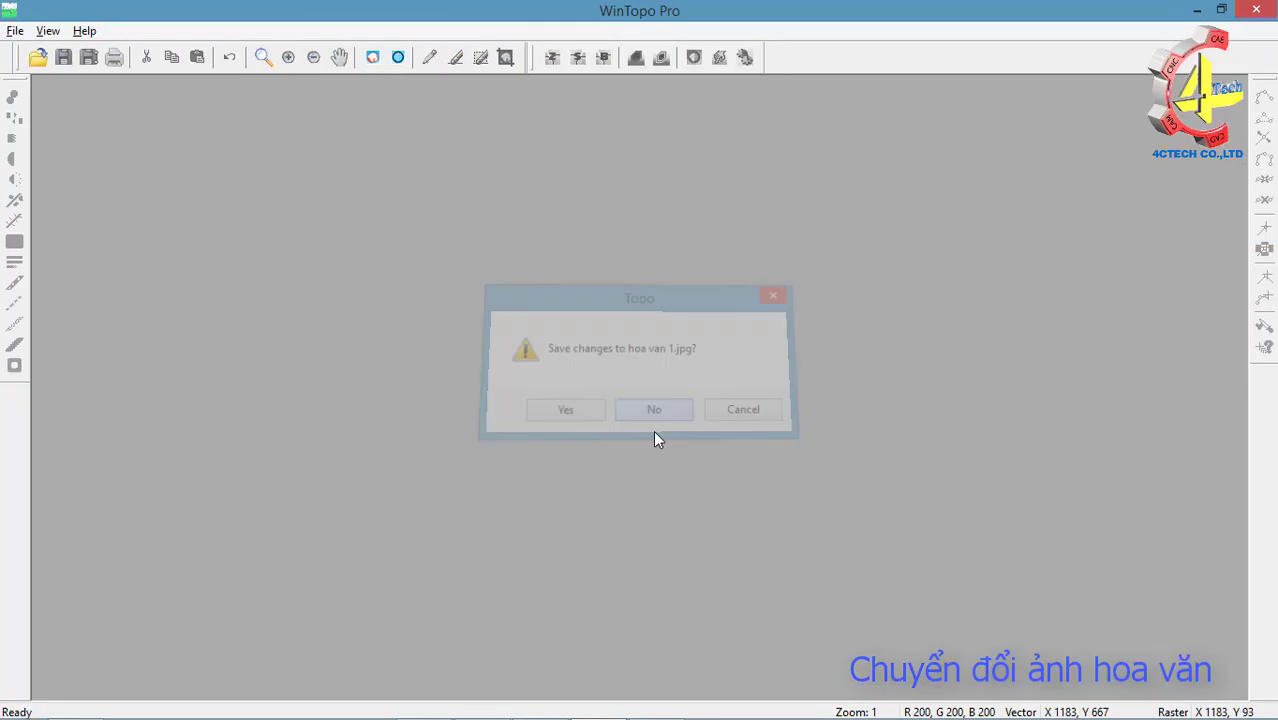
{"action": "left_click", "coordinate": [37, 57]}
{"action": "left_click", "coordinate": [515, 287]}
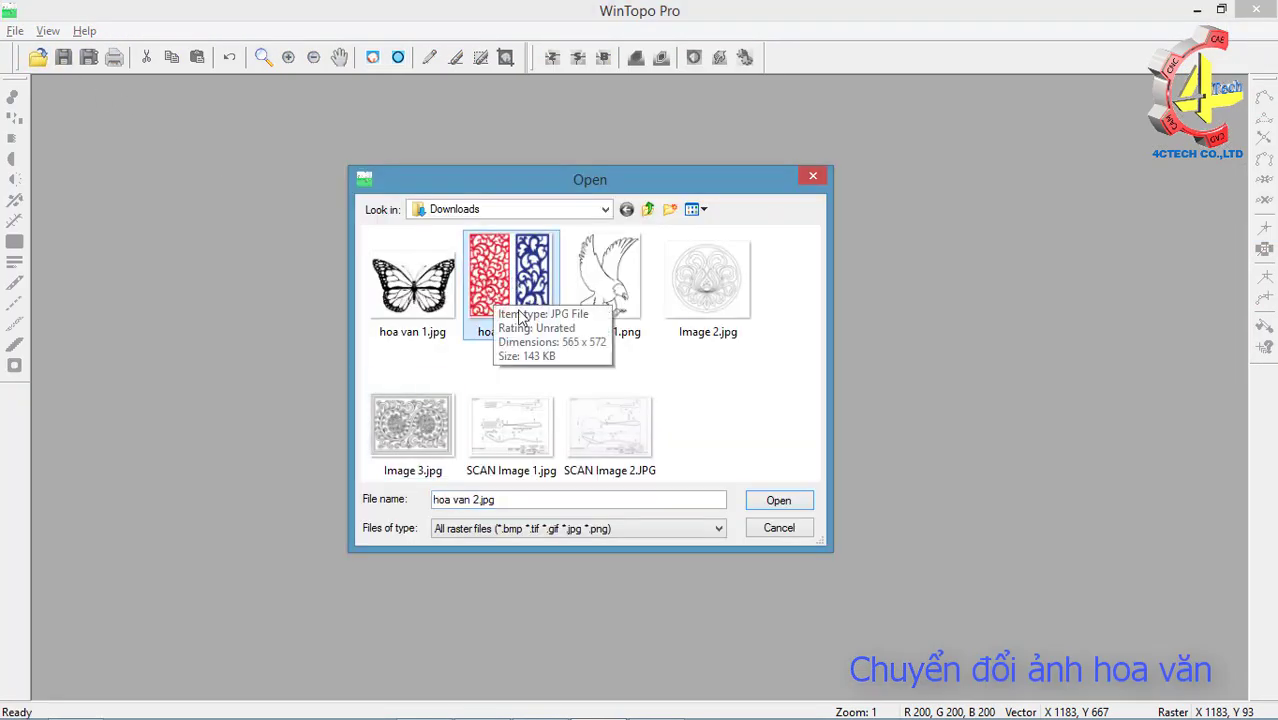
{"action": "left_click", "coordinate": [779, 501]}
{"action": "scroll", "coordinate": [605, 455], "scroll_direction": "up", "scroll_amount": 1}
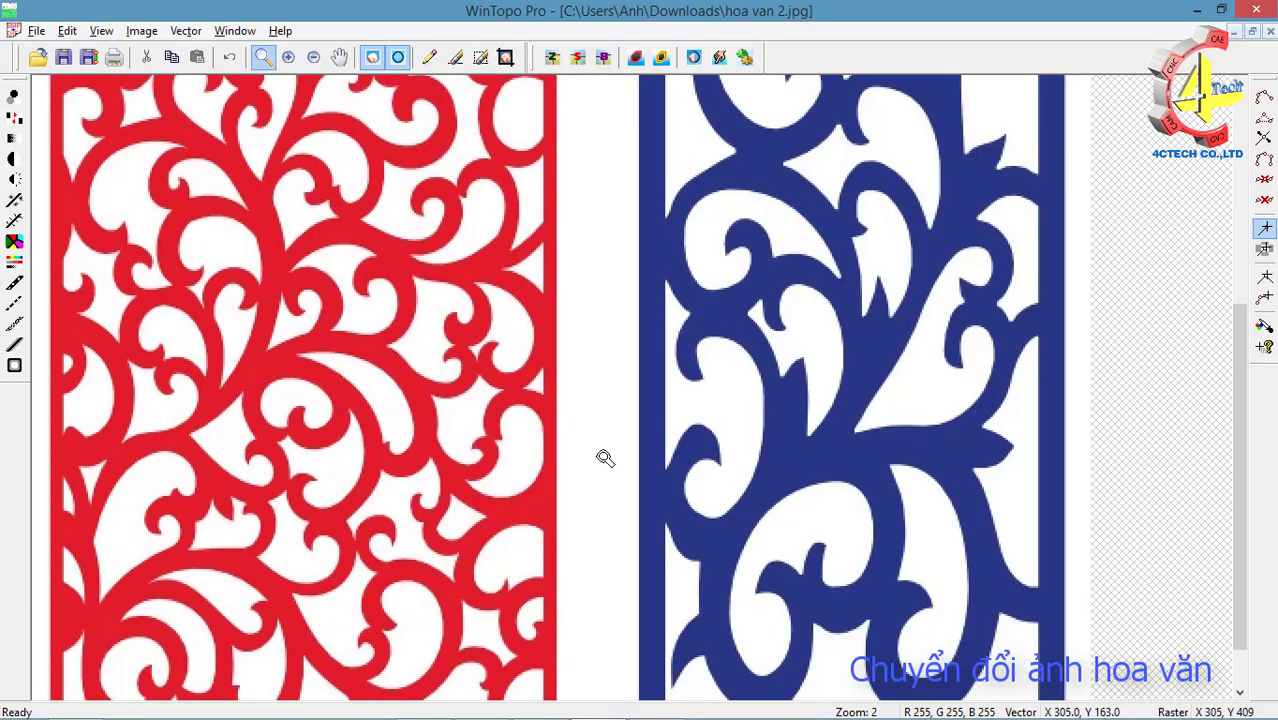
{"action": "scroll", "coordinate": [604, 452], "scroll_direction": "up", "scroll_amount": 1}
{"action": "scroll", "coordinate": [608, 455], "scroll_direction": "down", "scroll_amount": 2}
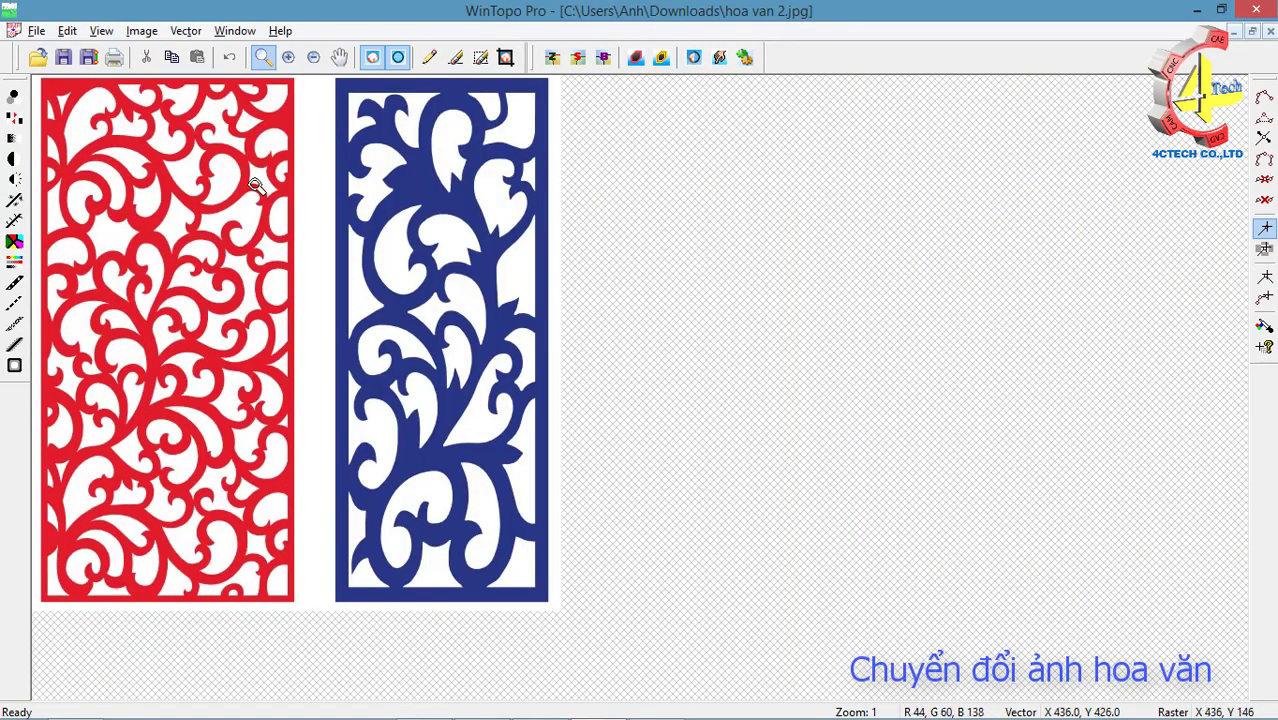
Invert the panel image to a negative and threshold it to black and white
{"action": "key", "text": "ctrl+i"}
{"action": "key", "text": "ctrl+t"}
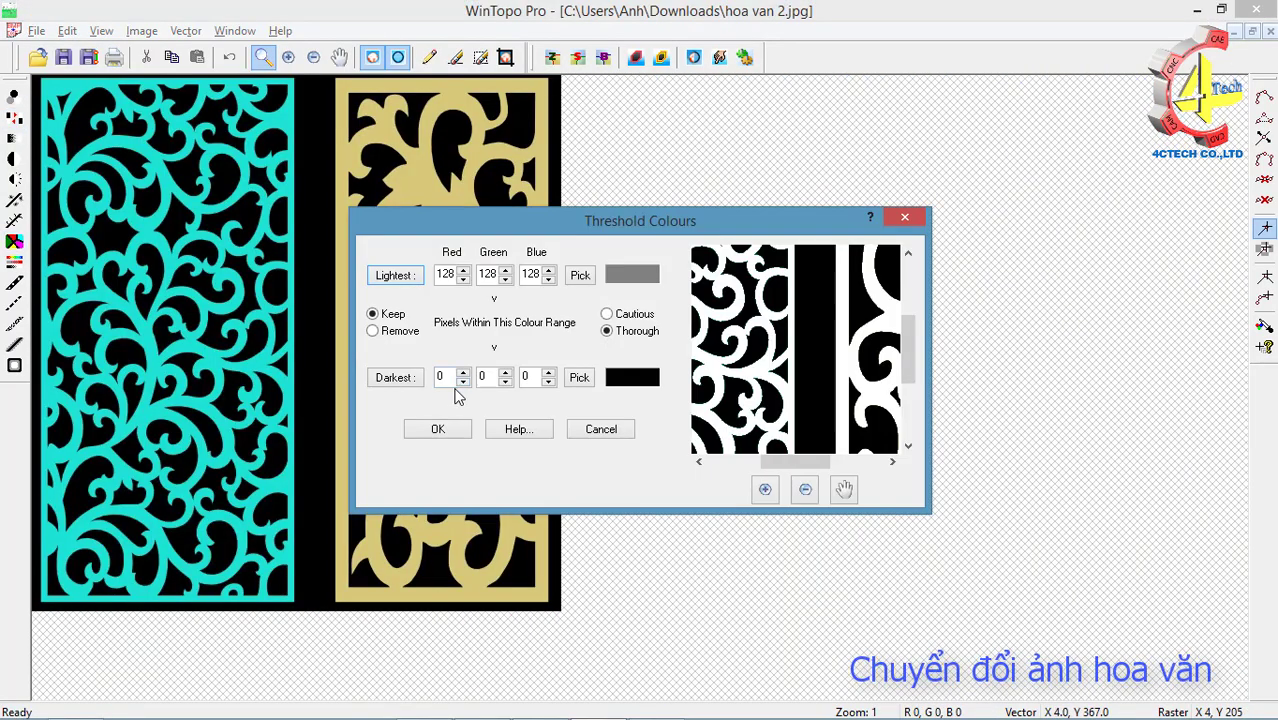
{"action": "left_click", "coordinate": [438, 429]}
Edge-detect solid areas at size 3 pixels to reduce the panels to thin outlines
{"action": "left_click", "coordinate": [14, 366]}
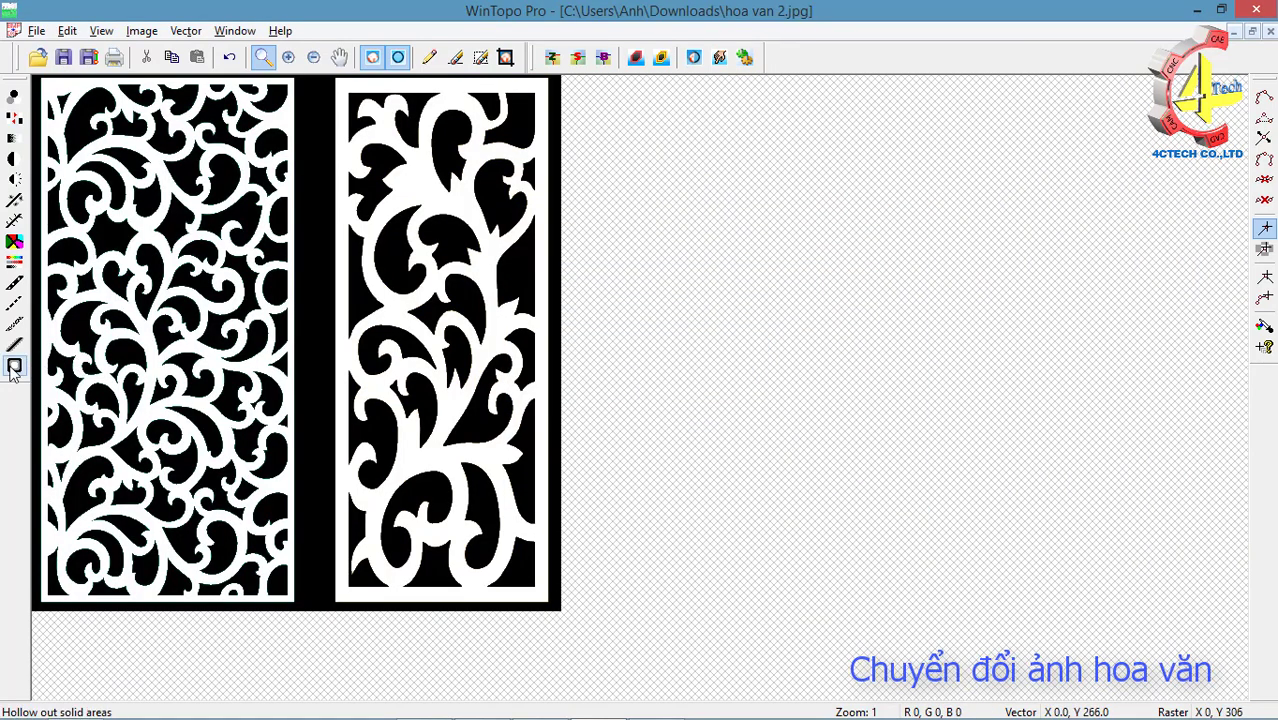
{"action": "left_click_drag", "start_coordinate": [502, 326], "coordinate": [414, 324]}
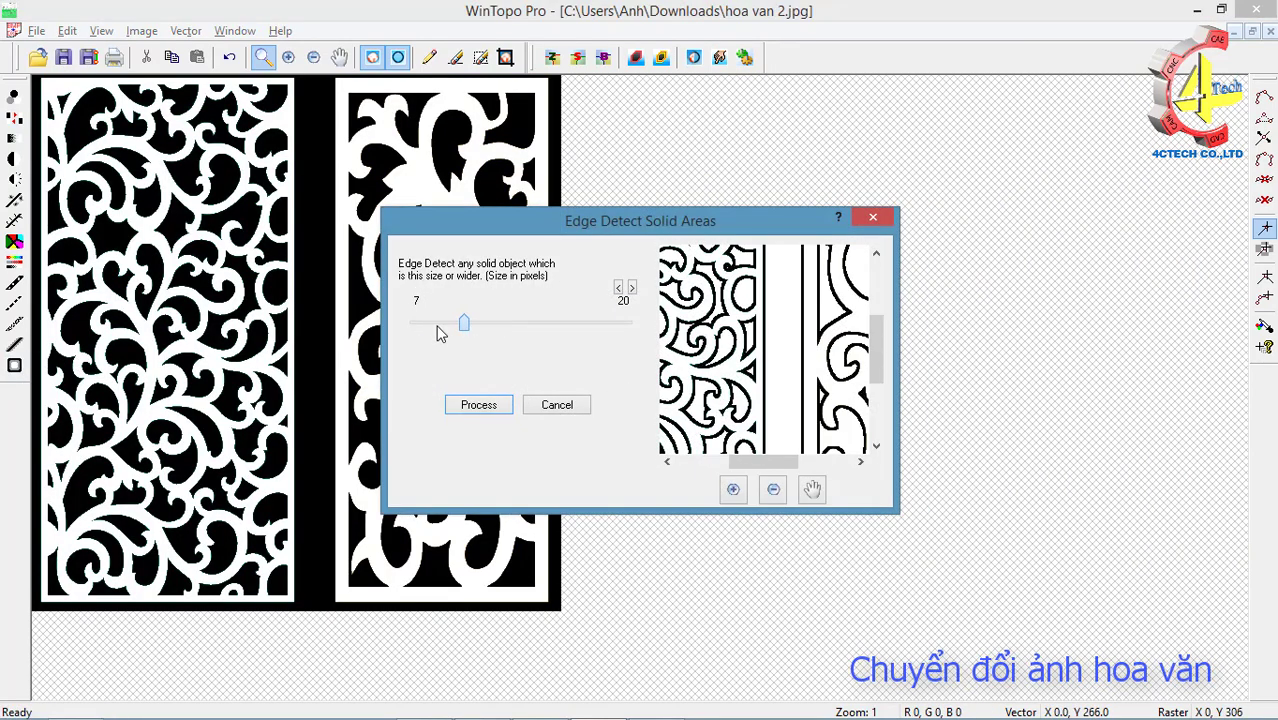
{"action": "left_click_drag", "start_coordinate": [762, 372], "coordinate": [800, 382]}
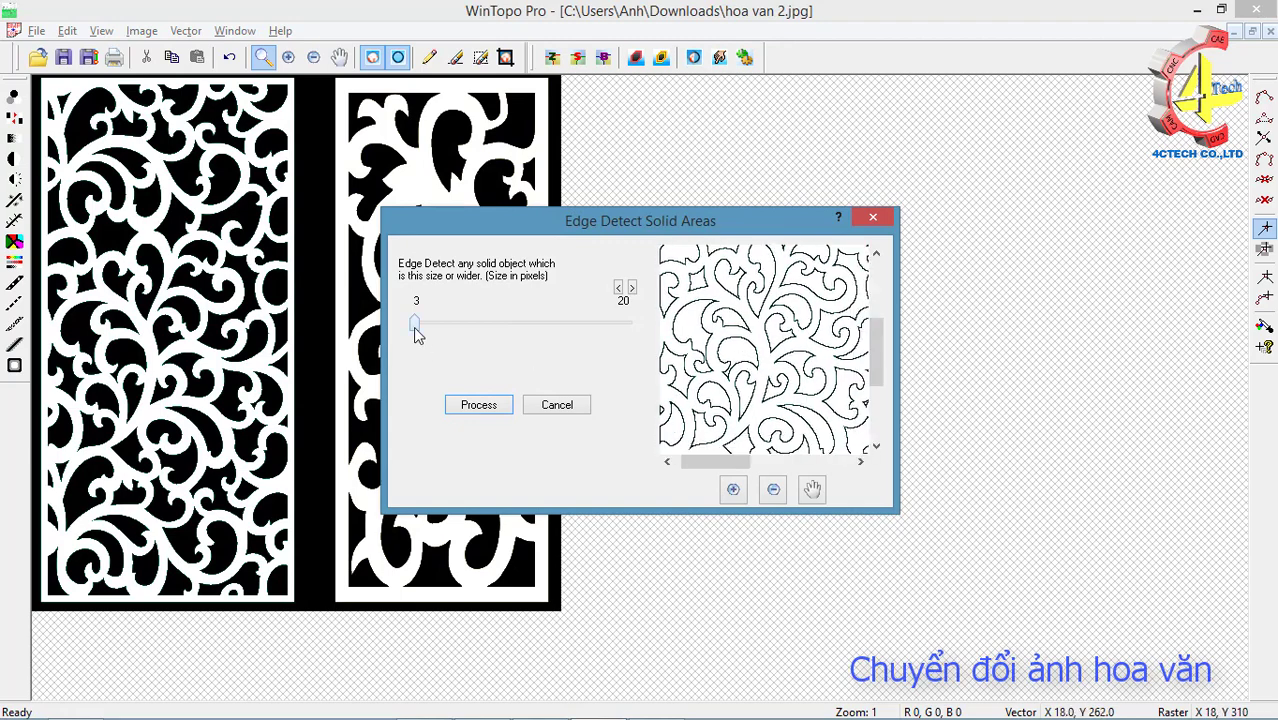
{"action": "left_click", "coordinate": [479, 405]}
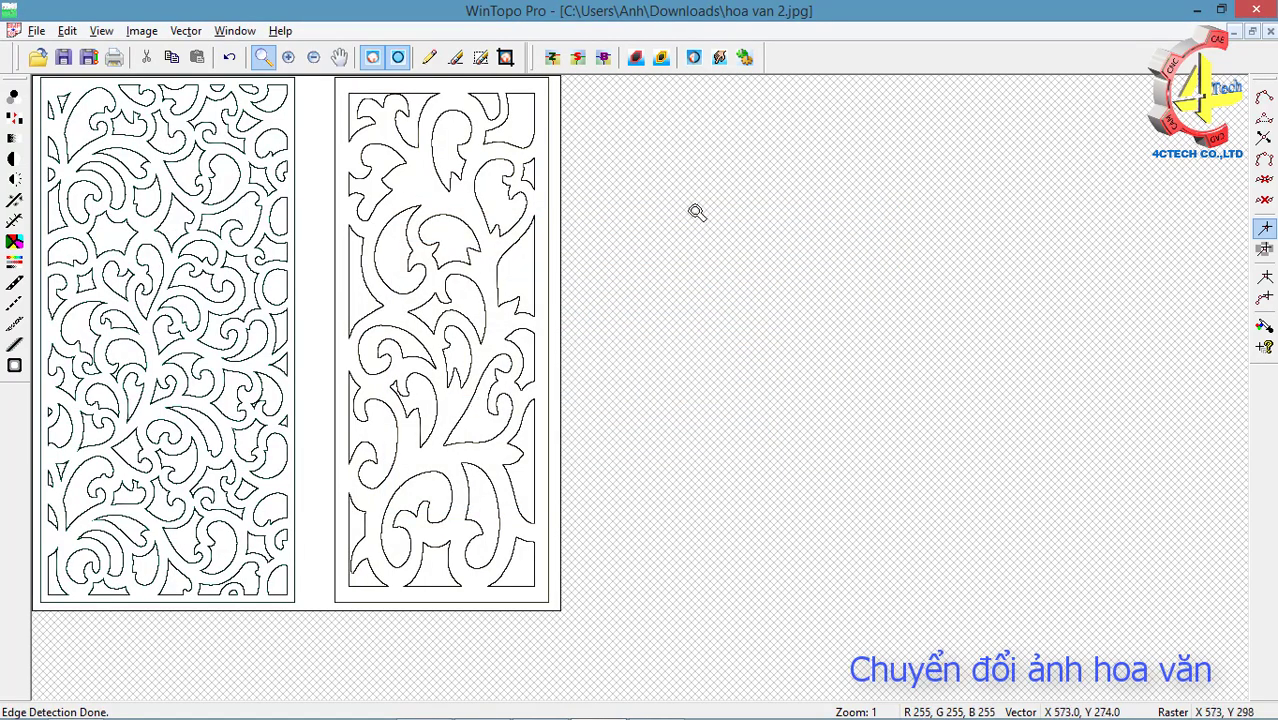
In One-Touch Vectorise Options, preview Best Combination, Stentiford, Zhang/Suen, Simple Edge and Canny methods
{"action": "left_click", "coordinate": [745, 57]}
{"action": "left_click", "coordinate": [362, 306]}
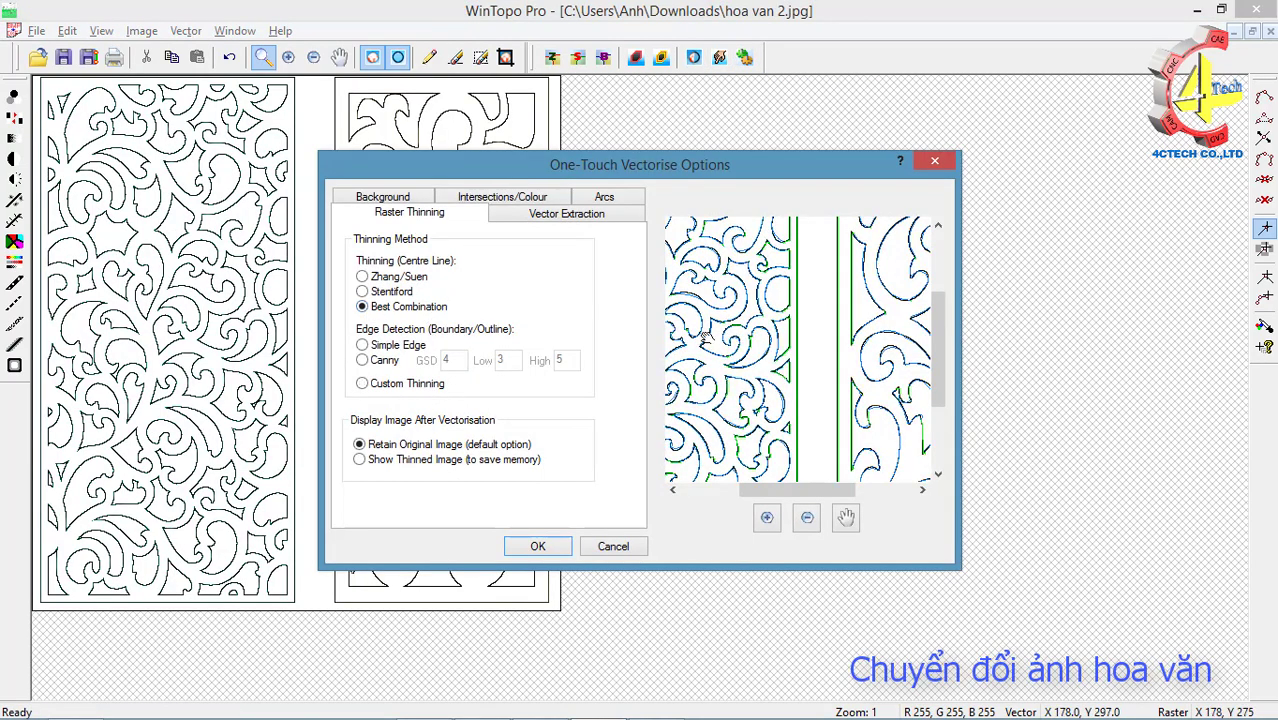
{"action": "left_click", "coordinate": [767, 517]}
{"action": "left_click", "coordinate": [772, 518]}
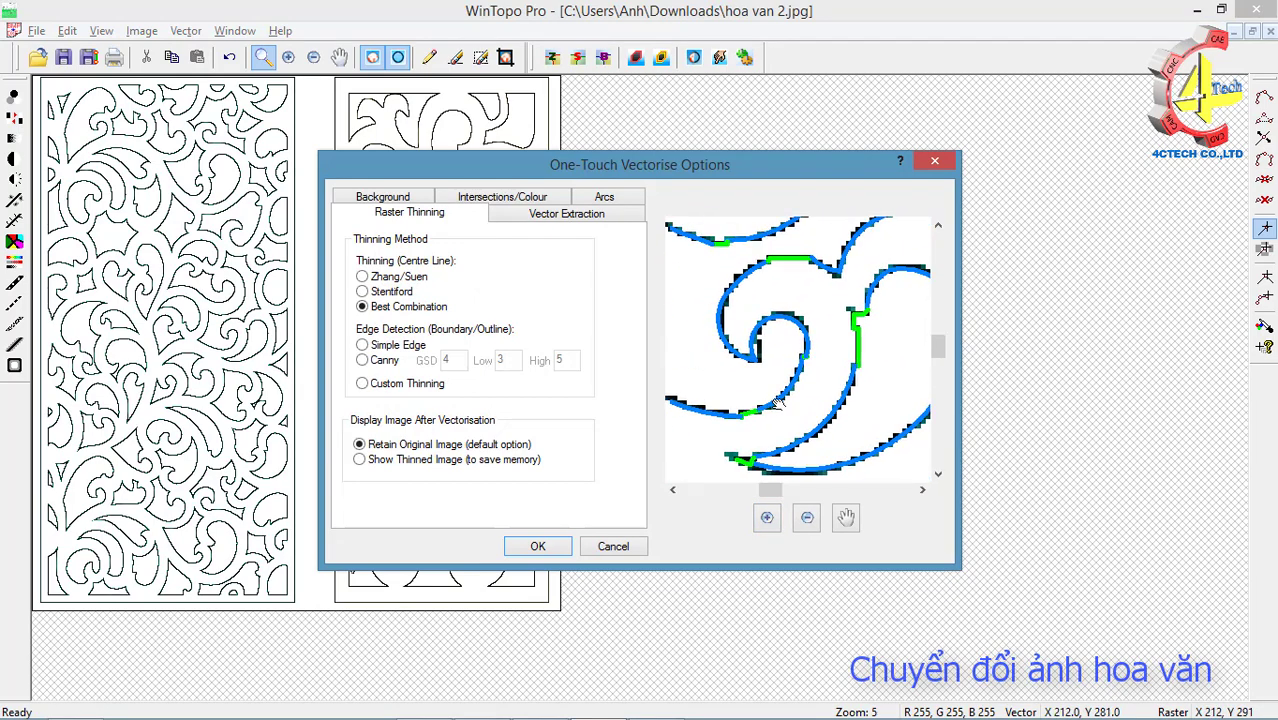
{"action": "left_click", "coordinate": [362, 291]}
{"action": "left_click", "coordinate": [362, 276]}
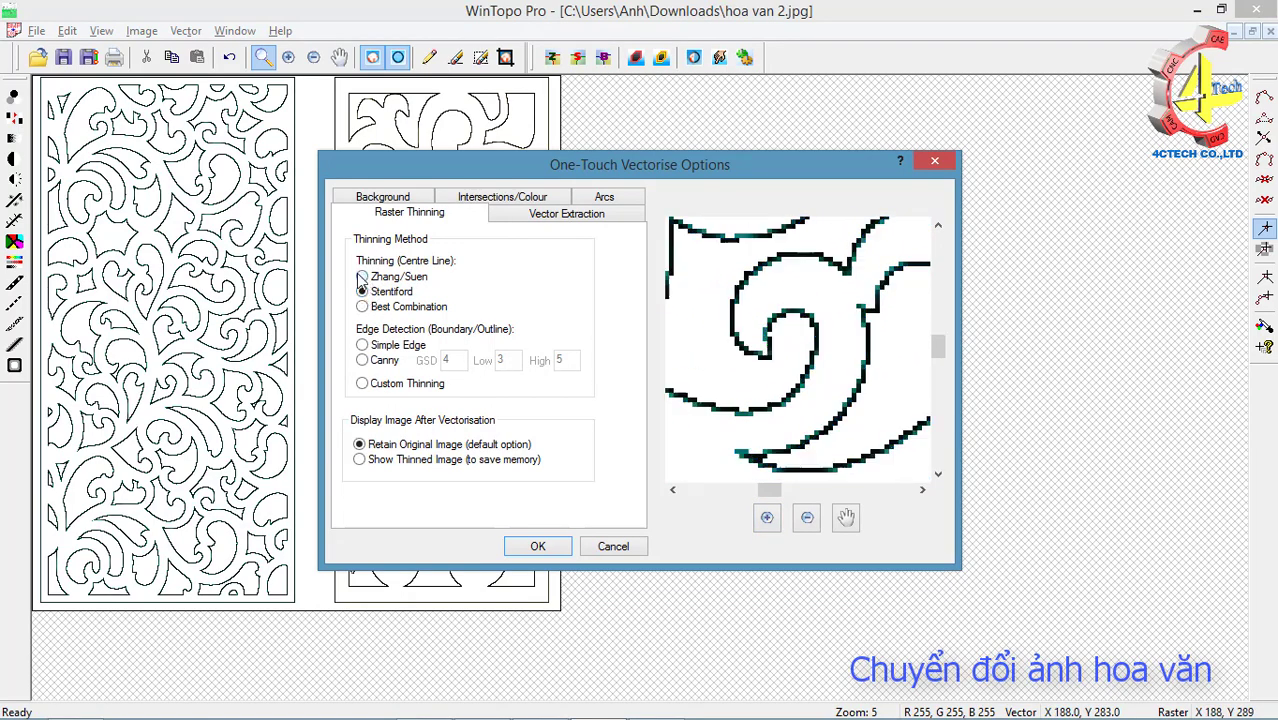
{"action": "left_click", "coordinate": [362, 344]}
{"action": "left_click", "coordinate": [363, 360]}
Try Custom Thinning, cancel the options unapplied, and run One-Touch Vectorisation on the panels
{"action": "left_click", "coordinate": [362, 383]}
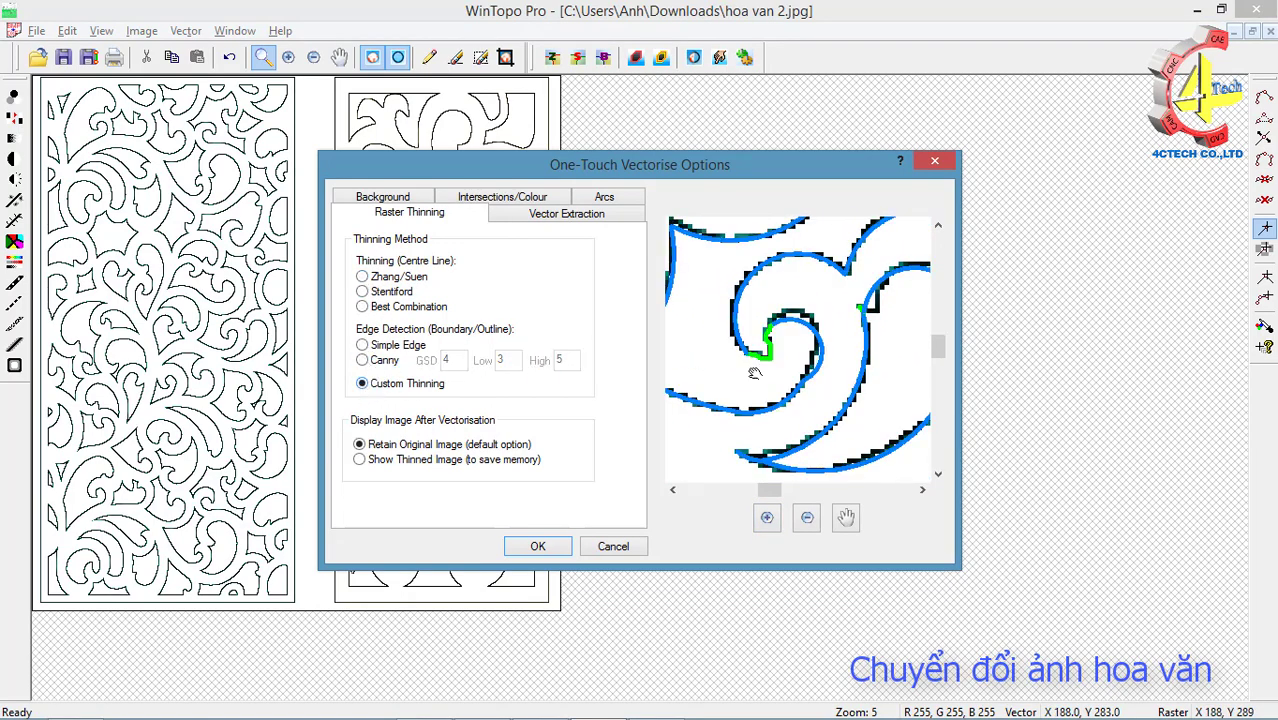
{"action": "left_click", "coordinate": [362, 306]}
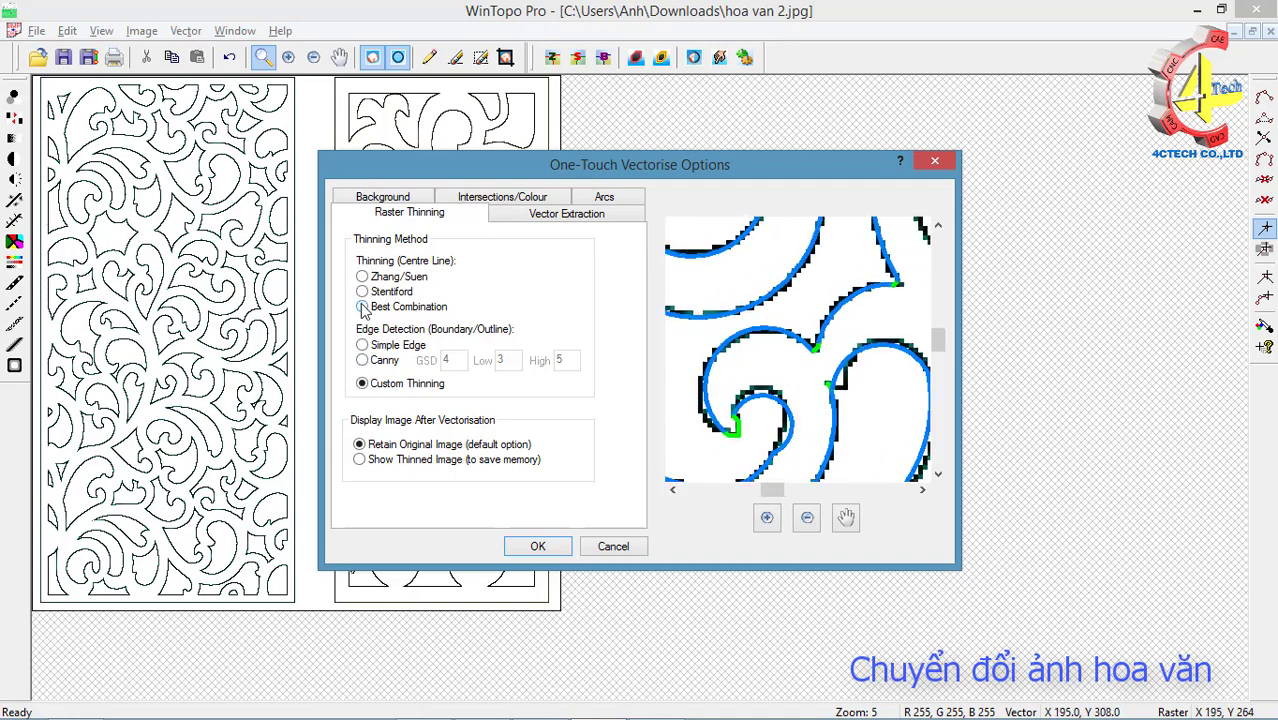
{"action": "left_click", "coordinate": [362, 383]}
{"action": "left_click", "coordinate": [612, 545]}
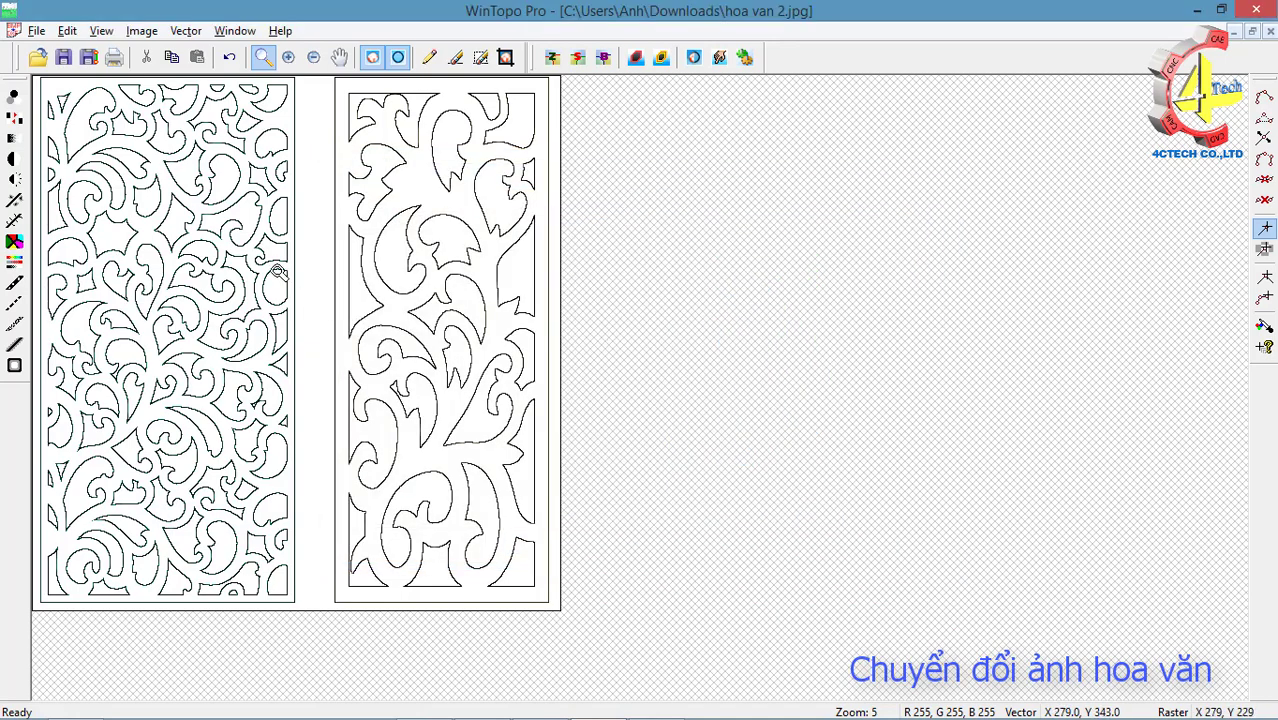
{"action": "left_click", "coordinate": [719, 57]}
{"action": "left_click", "coordinate": [63, 57]}
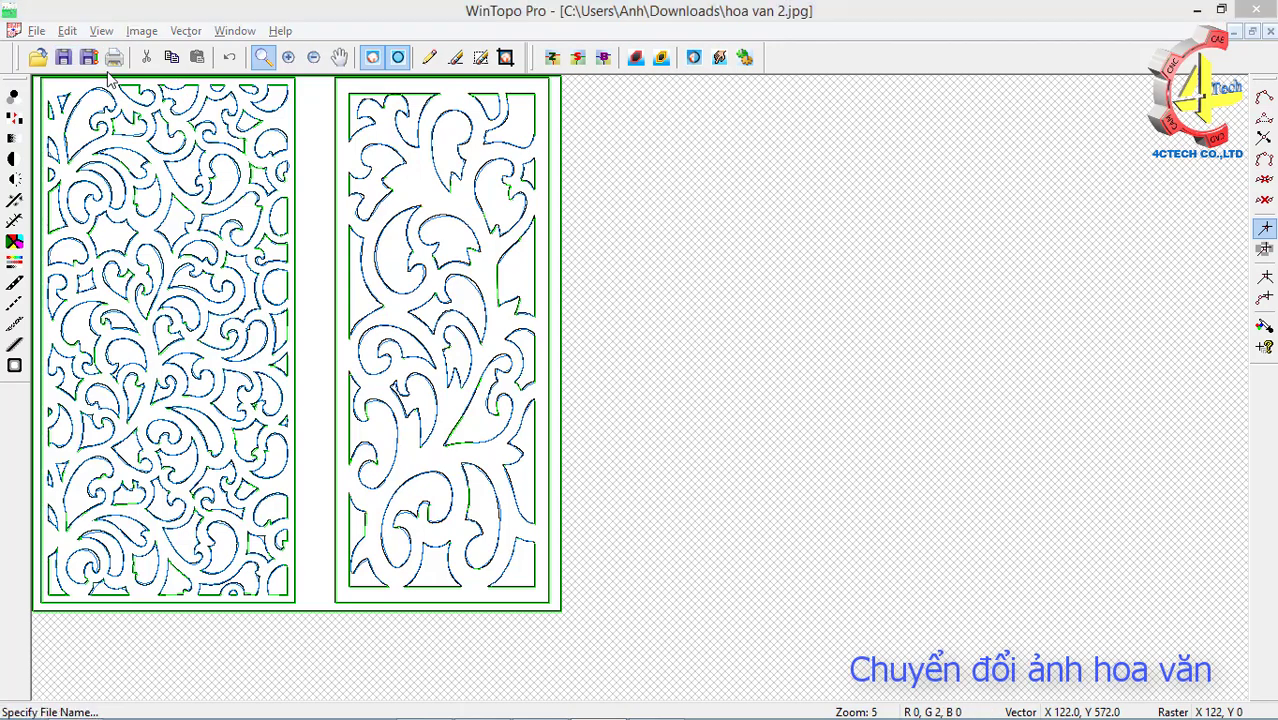
Save the vectors as hoa van 2.dxf and open it from Downloads in progeCAD
{"action": "left_click", "coordinate": [774, 477]}
{"action": "left_click", "coordinate": [80, 706]}
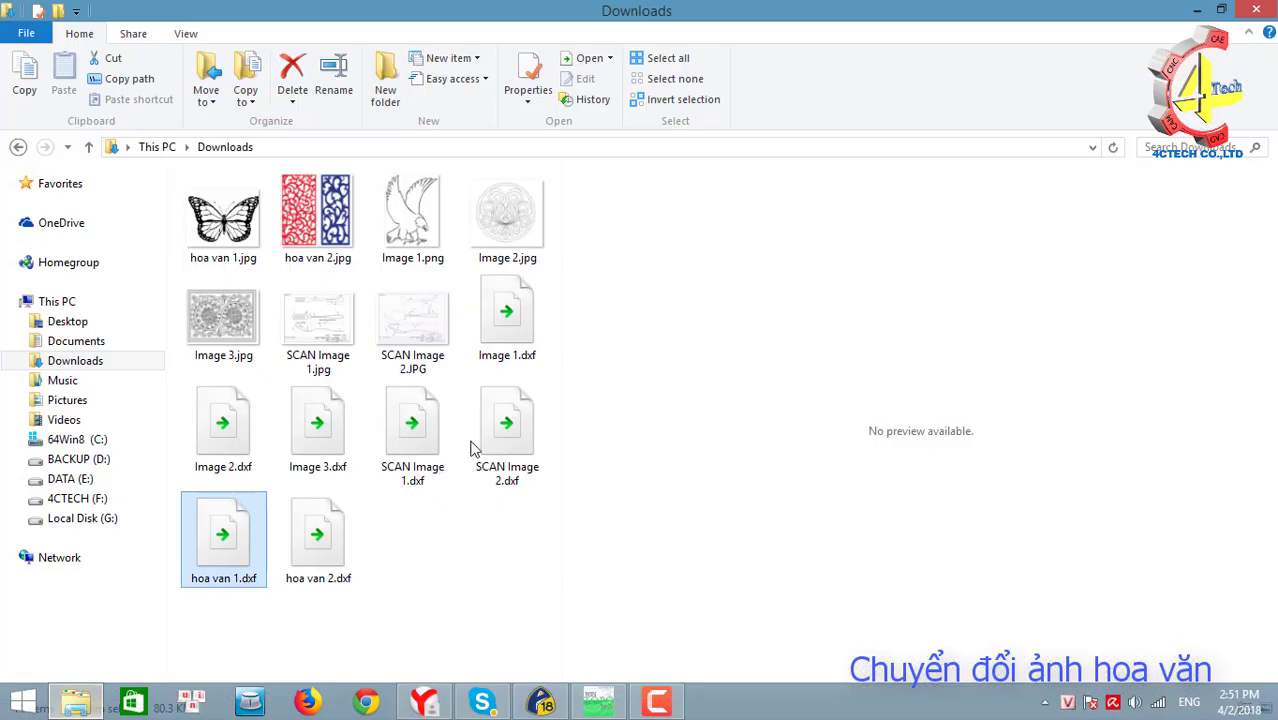
{"action": "left_click", "coordinate": [325, 548]}
{"action": "right_click", "coordinate": [325, 548]}
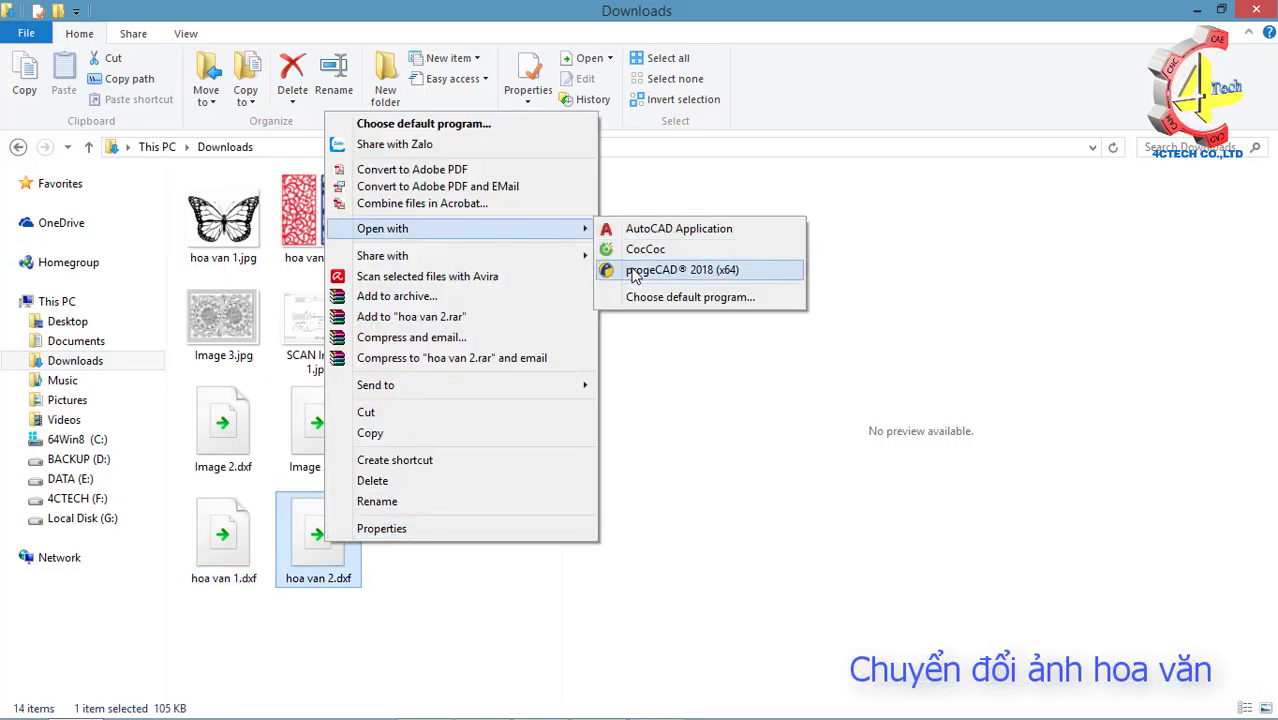
{"action": "left_click", "coordinate": [720, 257]}
Select both panel drawings and set their colour to ByLayer
{"action": "scroll", "coordinate": [627, 585], "scroll_direction": "down", "scroll_amount": 5}
{"action": "left_click_drag", "start_coordinate": [716, 476], "coordinate": [585, 343]}
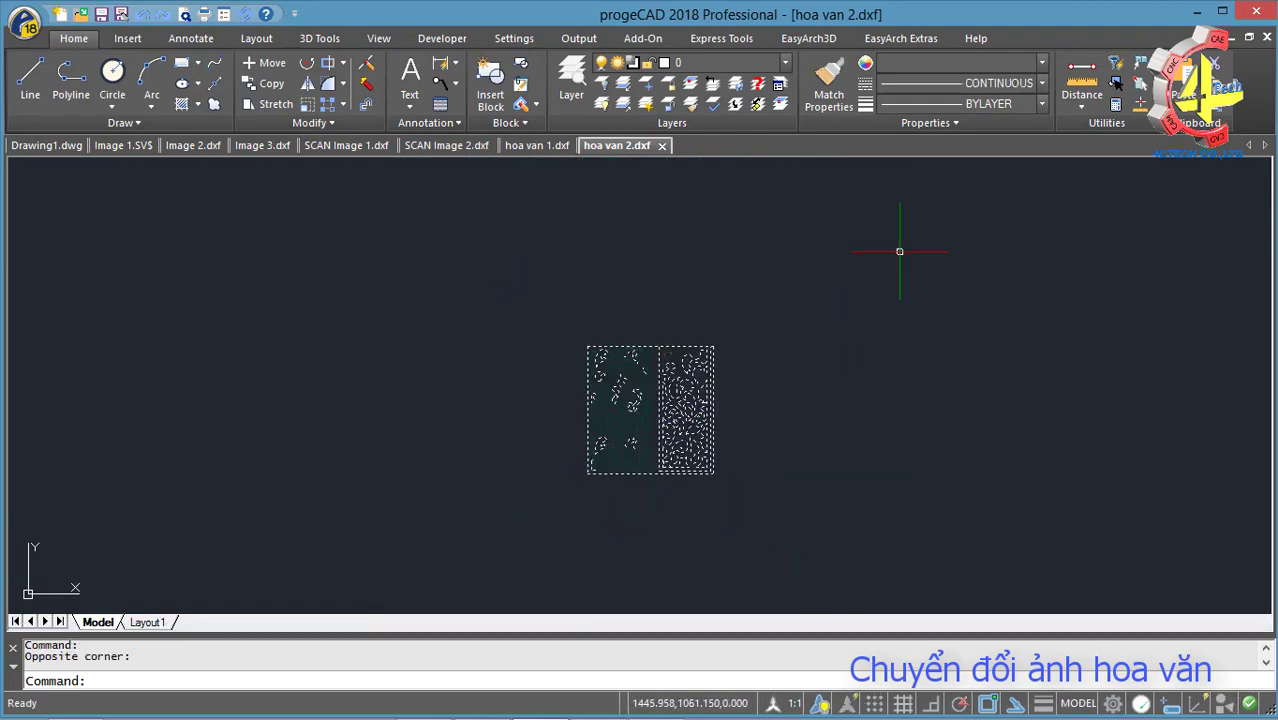
{"action": "left_click", "coordinate": [1041, 62]}
{"action": "left_click", "coordinate": [920, 151]}
{"action": "key", "text": "Escape"}
{"action": "scroll", "coordinate": [735, 356], "scroll_direction": "up", "scroll_amount": 5}
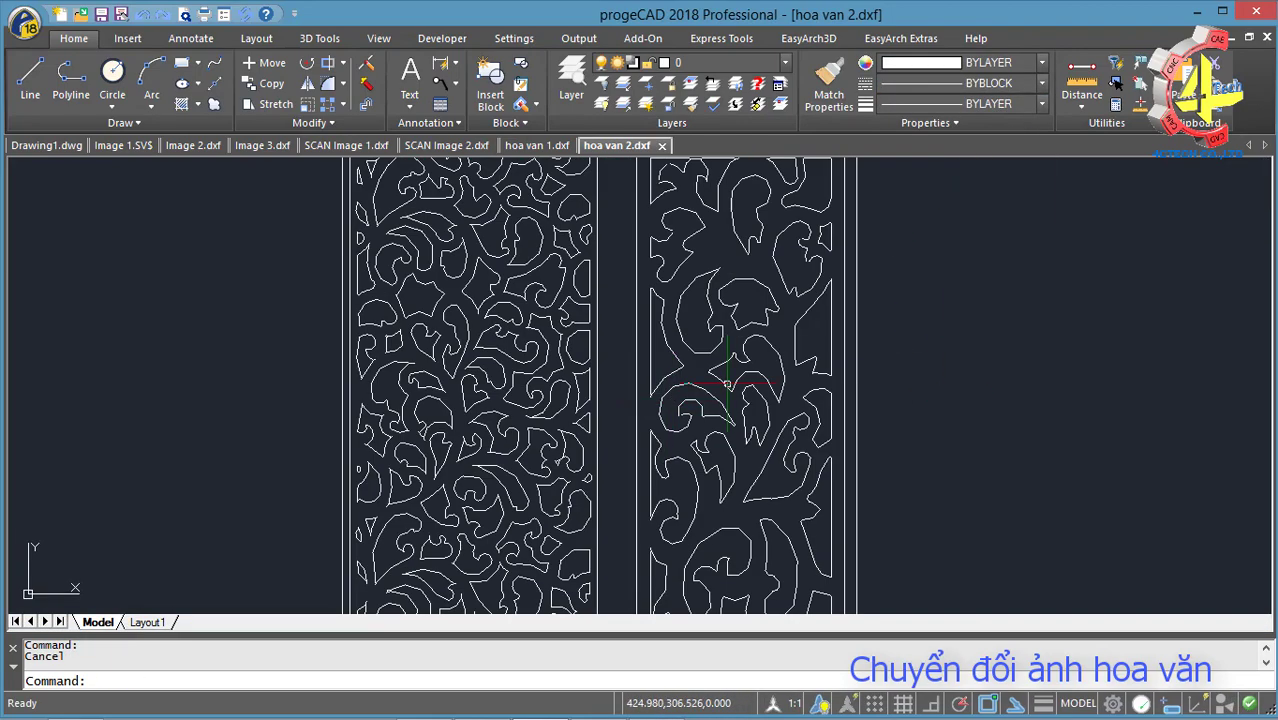
{"action": "scroll", "coordinate": [723, 355], "scroll_direction": "down", "scroll_amount": 2}
{"action": "scroll", "coordinate": [579, 321], "scroll_direction": "up", "scroll_amount": 4}
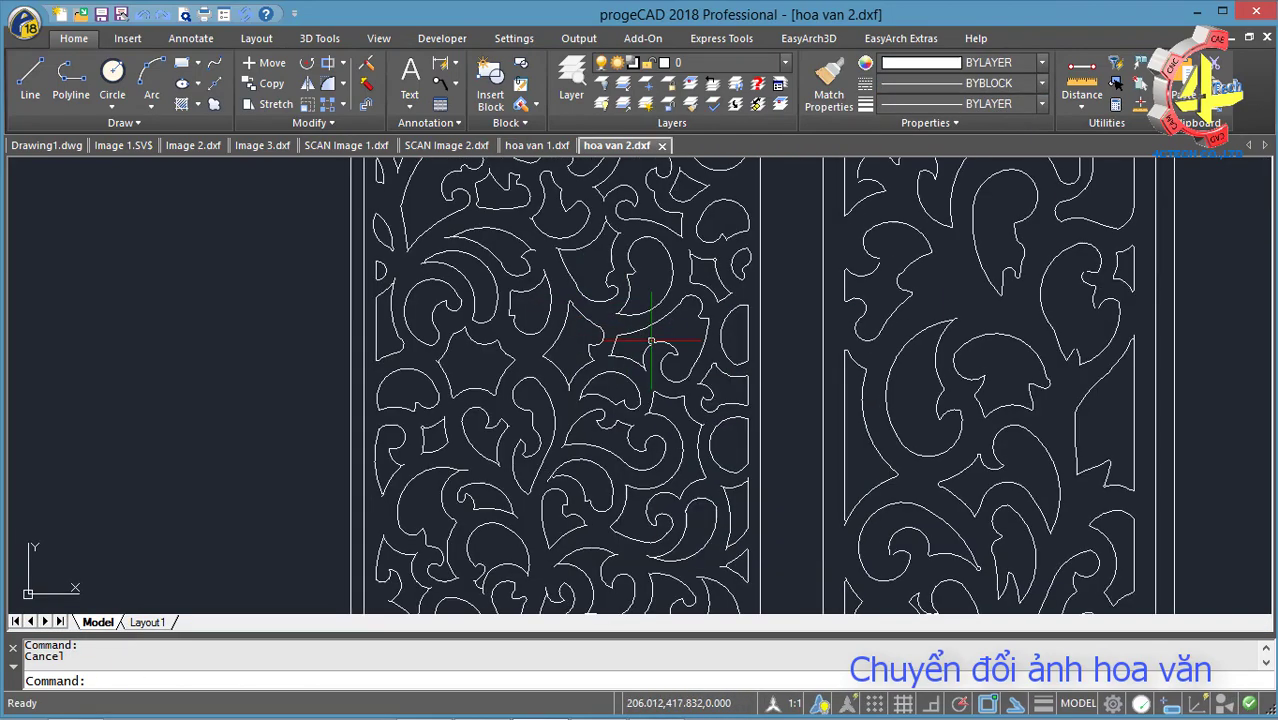
Regenerate the drawing with RE so the curves display smoothly
{"action": "type", "text": "re"}
{"action": "key", "text": "Return"}
{"action": "scroll", "coordinate": [1055, 364], "scroll_direction": "up", "scroll_amount": 5}
Zoom in and select two traced curves to inspect their points
{"action": "left_click", "coordinate": [661, 551]}
{"action": "scroll", "coordinate": [685, 522], "scroll_direction": "up", "scroll_amount": 2}
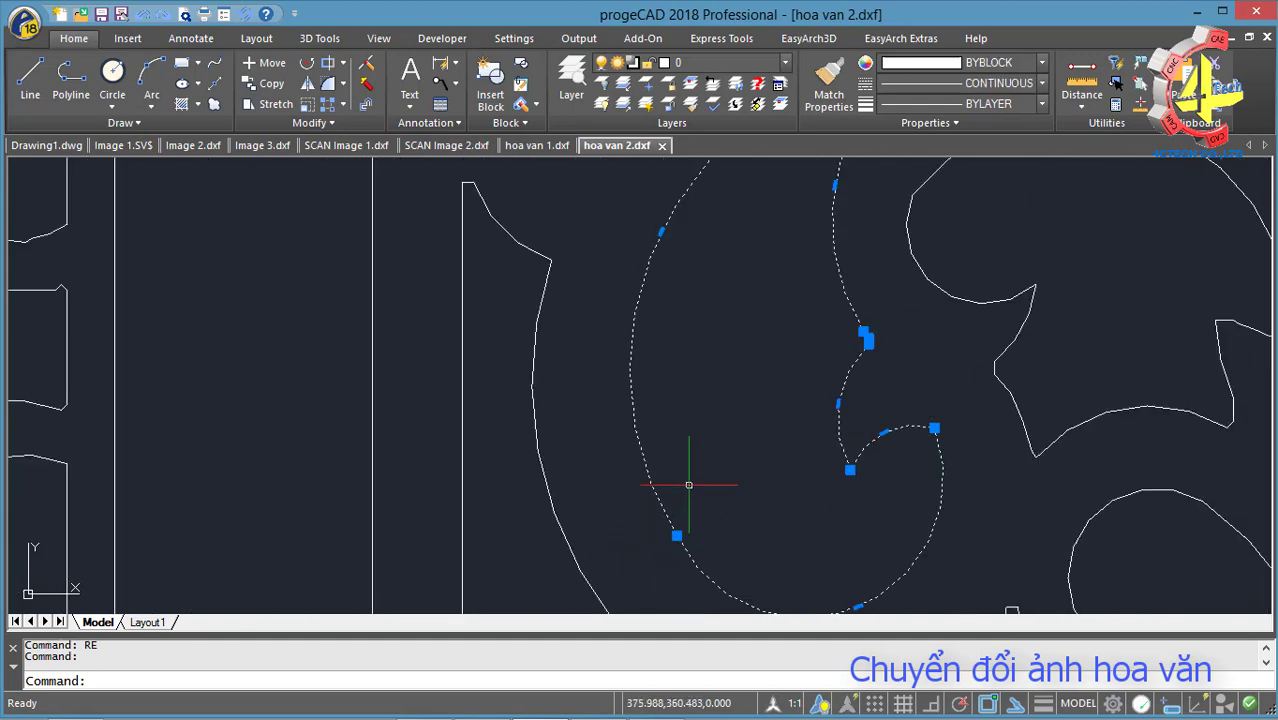
{"action": "key", "text": "Escape"}
{"action": "scroll", "coordinate": [736, 448], "scroll_direction": "down", "scroll_amount": 3}
{"action": "scroll", "coordinate": [838, 392], "scroll_direction": "down", "scroll_amount": 5}
{"action": "scroll", "coordinate": [770, 457], "scroll_direction": "up", "scroll_amount": 5}
{"action": "left_click", "coordinate": [764, 462]}
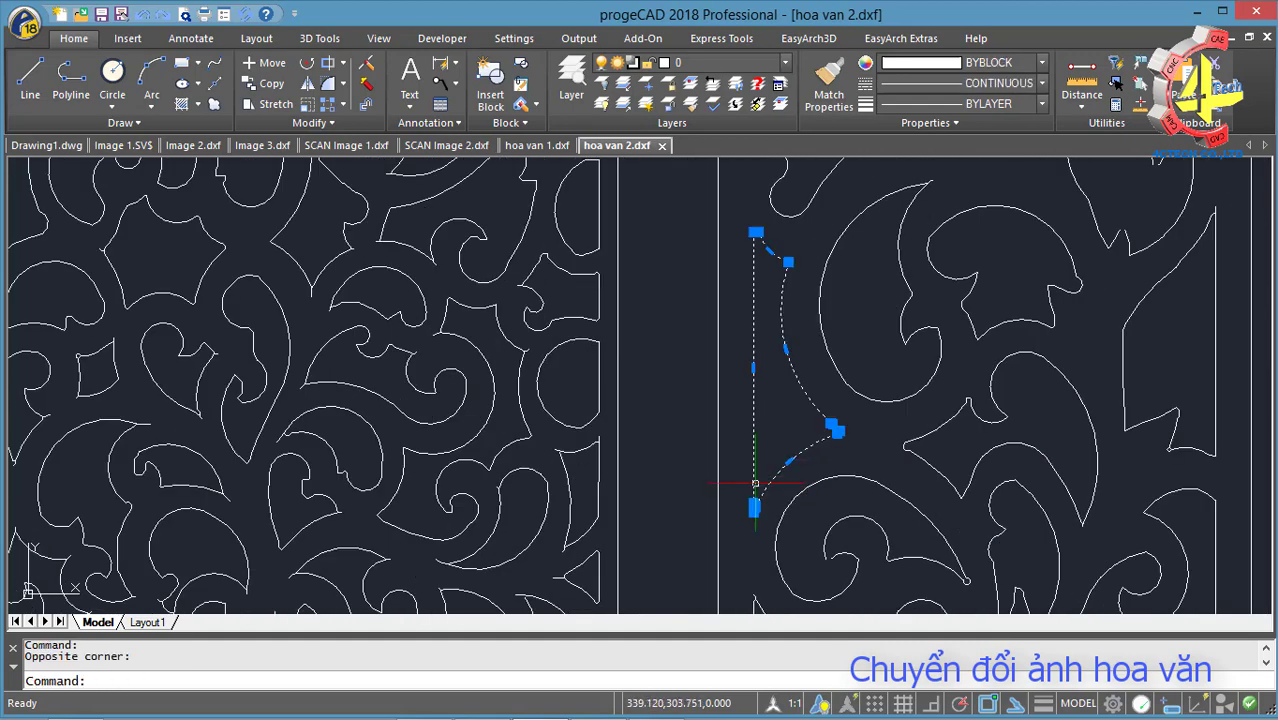
{"action": "key", "text": "Escape"}
{"action": "scroll", "coordinate": [858, 497], "scroll_direction": "down", "scroll_amount": 8}
{"action": "scroll", "coordinate": [858, 497], "scroll_direction": "up", "scroll_amount": 2}
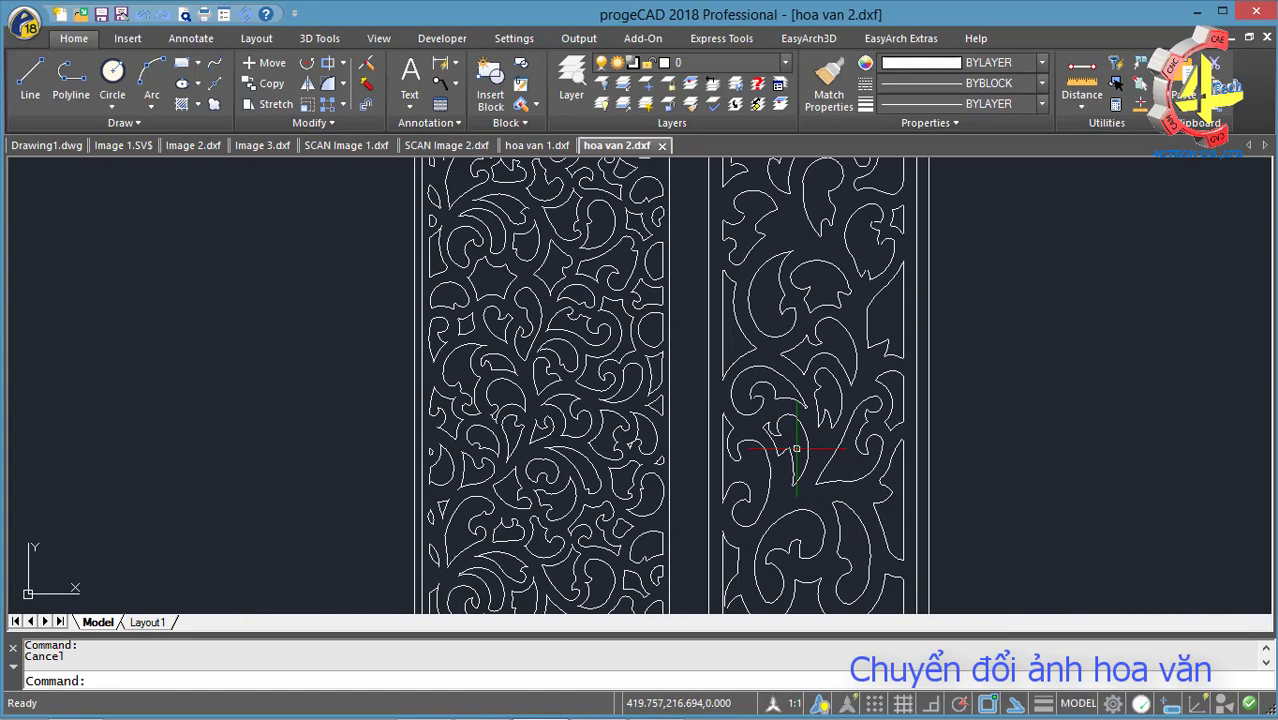